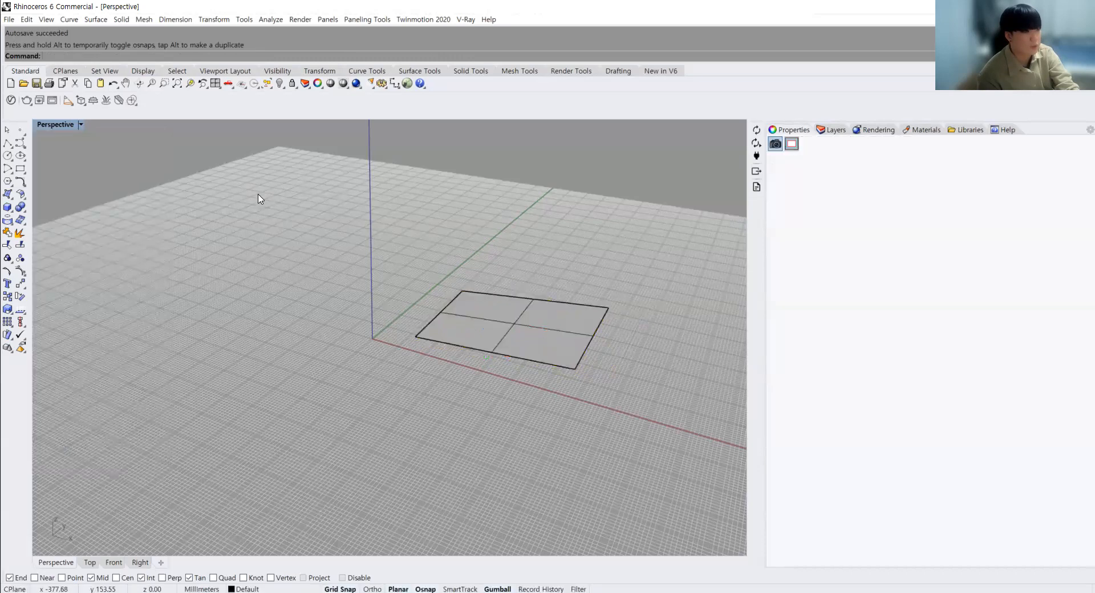
{"action": "middle_click", "coordinate": [380, 343]}
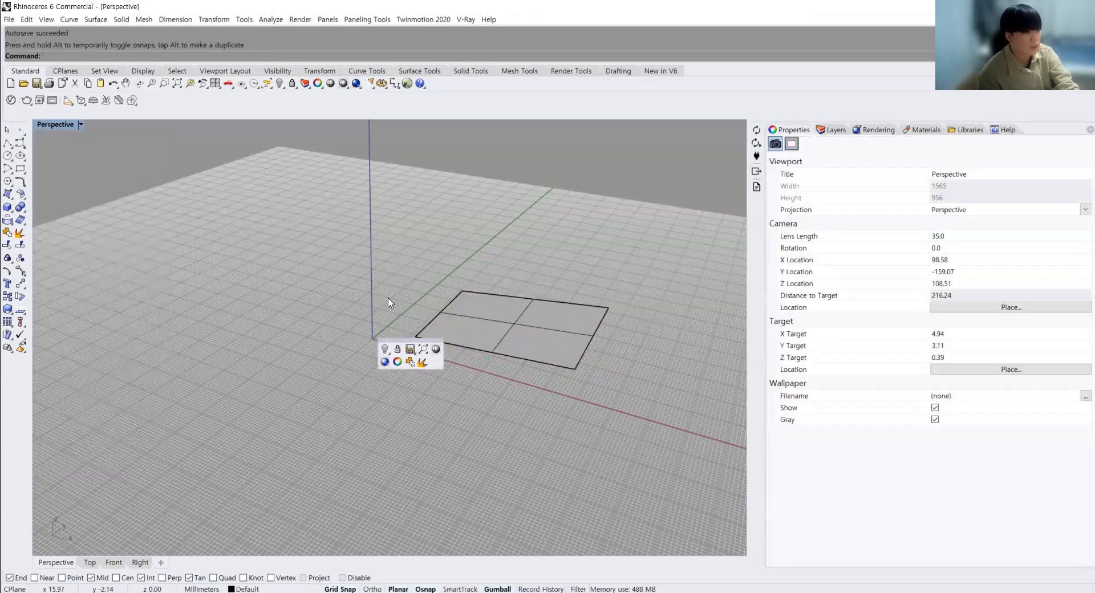
{"action": "scroll", "coordinate": [401, 287], "scroll_direction": "down", "scroll_amount": 5}
{"action": "right_click_drag", "start_coordinate": [309, 391], "coordinate": [359, 293]}
{"action": "scroll", "coordinate": [359, 293], "scroll_direction": "up", "scroll_amount": 10}
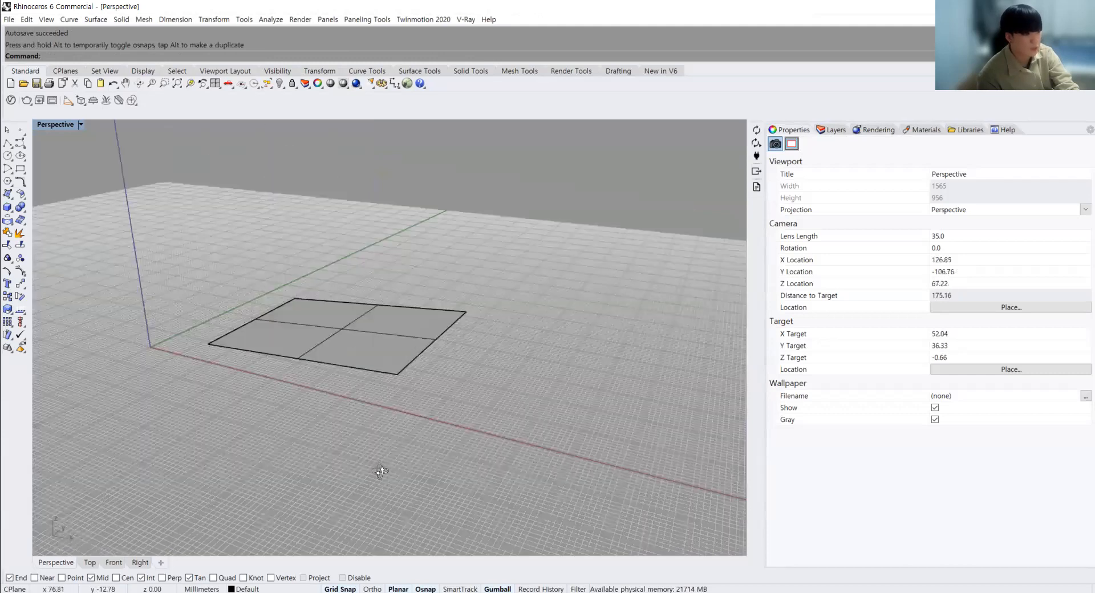
{"action": "right_click_drag", "start_coordinate": [382, 471], "coordinate": [374, 454]}
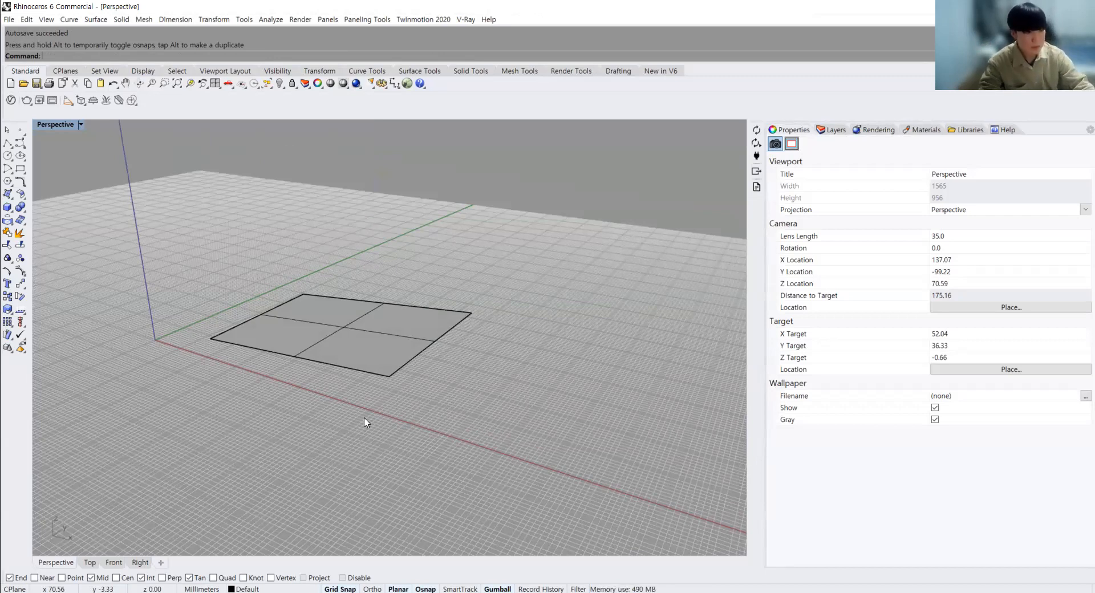
Delete the flat rectangular surface lying on the construction plane
{"action": "left_click", "coordinate": [318, 320]}
{"action": "left_click", "coordinate": [252, 367]}
{"action": "right_click_drag", "start_coordinate": [251, 367], "coordinate": [288, 414]}
{"action": "scroll", "coordinate": [300, 438], "scroll_direction": "down", "scroll_amount": 4}
{"action": "scroll", "coordinate": [328, 431], "scroll_direction": "up", "scroll_amount": 4}
{"action": "left_click", "coordinate": [341, 416]}
{"action": "left_click_drag", "start_coordinate": [347, 438], "coordinate": [336, 416]}
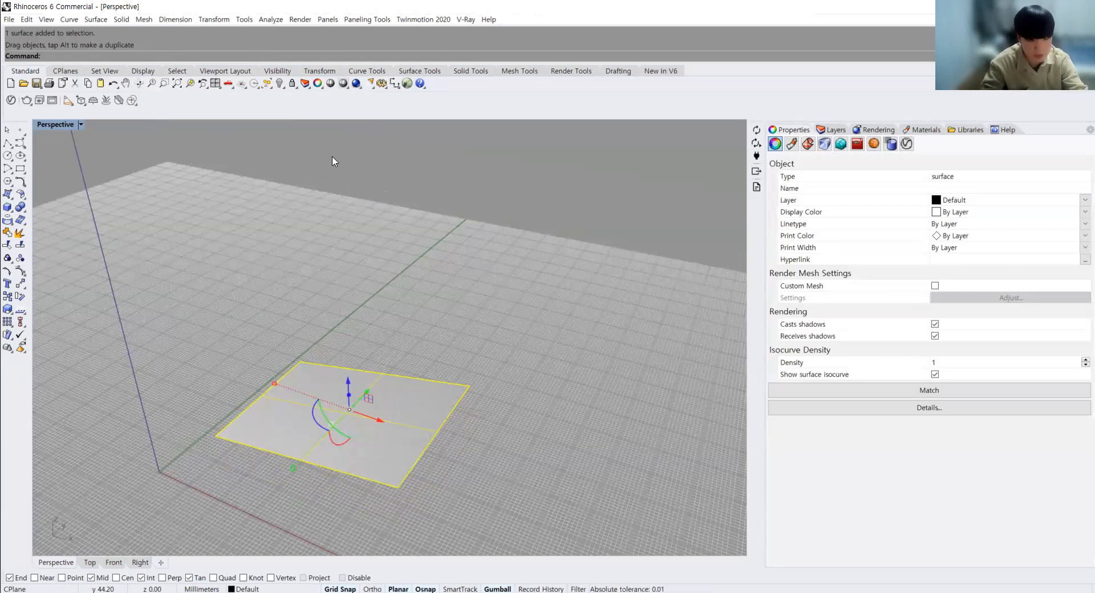
{"action": "key", "text": "Delete"}
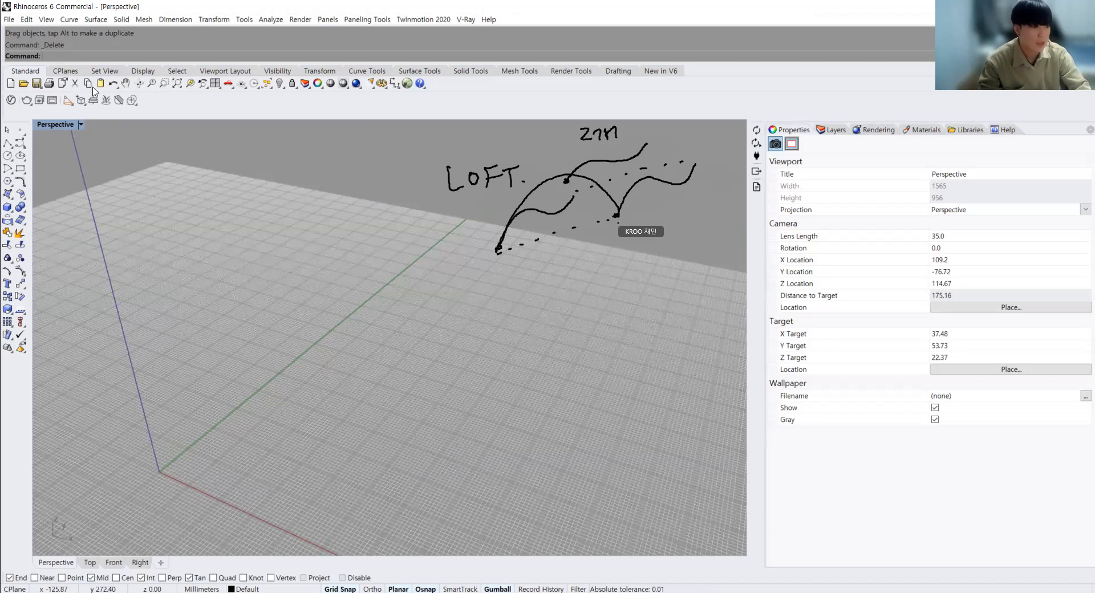
Draw an open S-shaped degree 3 control-point curve with four points along the green axis
{"action": "left_click", "coordinate": [21, 142]}
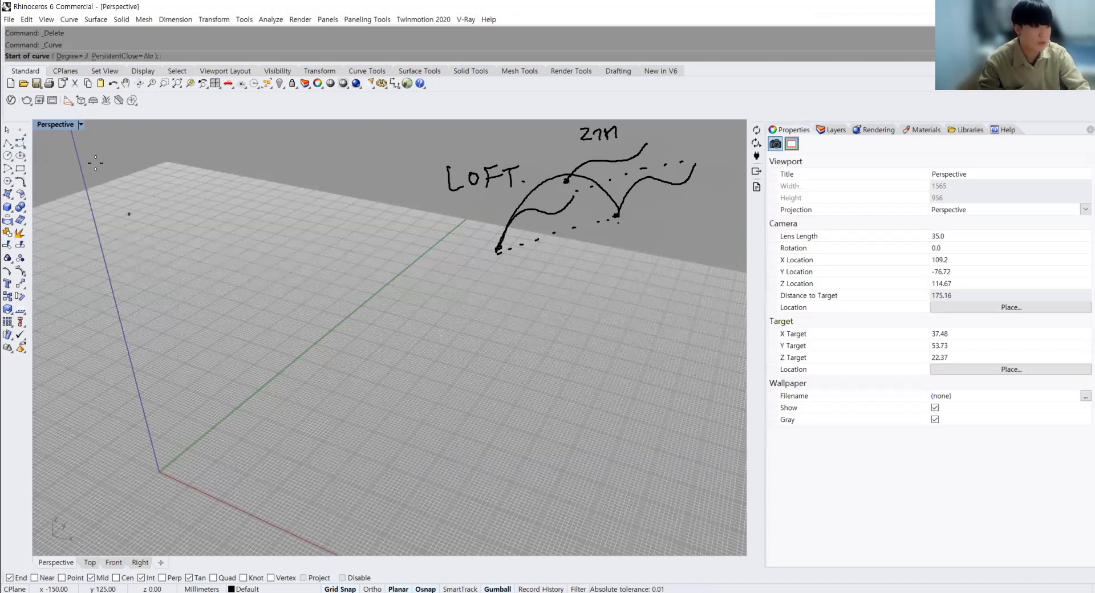
{"action": "left_click", "coordinate": [24, 146]}
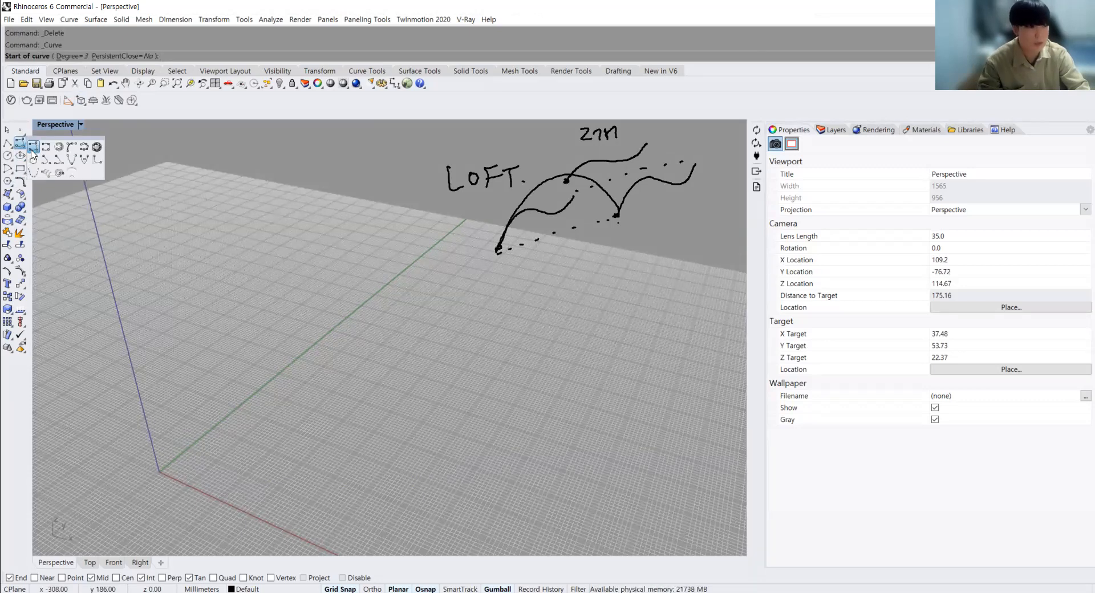
{"action": "left_click", "coordinate": [214, 440]}
{"action": "left_click", "coordinate": [201, 366]}
{"action": "left_click", "coordinate": [300, 395]}
{"action": "left_click", "coordinate": [303, 332]}
{"action": "key", "text": "Return"}
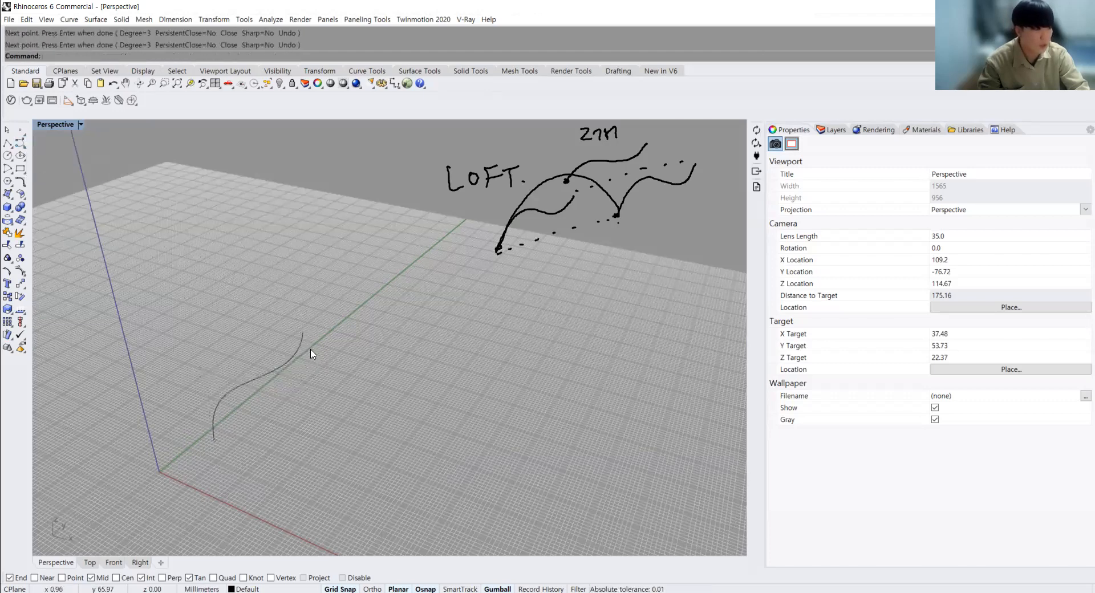
Draw an open degree 3 interpolated curve through four points beside the first curve
{"action": "left_click", "coordinate": [21, 144]}
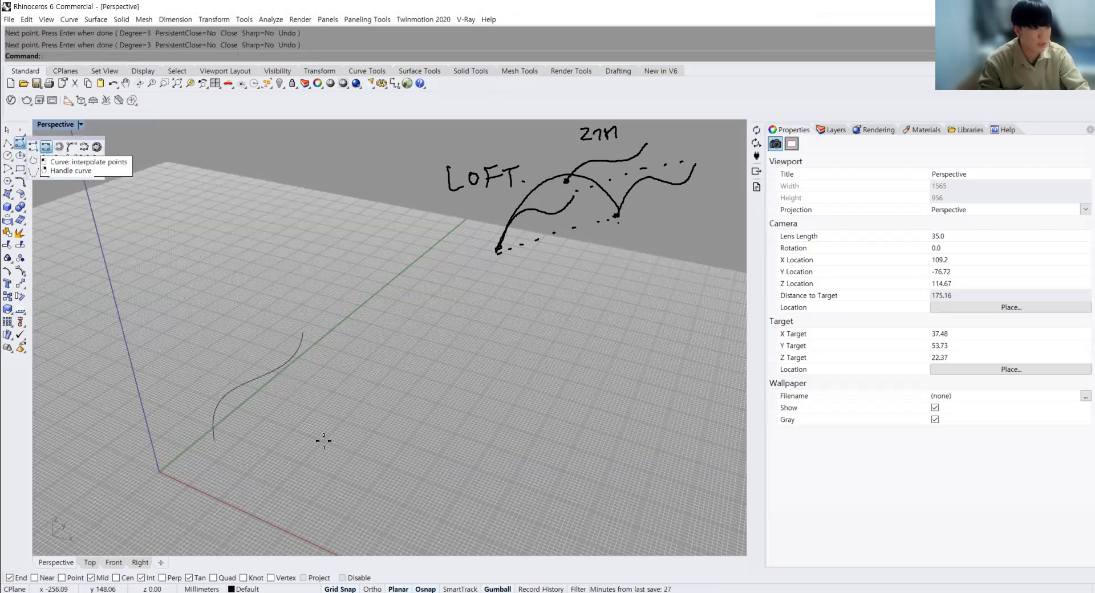
{"action": "left_click", "coordinate": [331, 459]}
{"action": "left_click", "coordinate": [331, 408]}
{"action": "left_click", "coordinate": [376, 406]}
{"action": "left_click", "coordinate": [387, 356]}
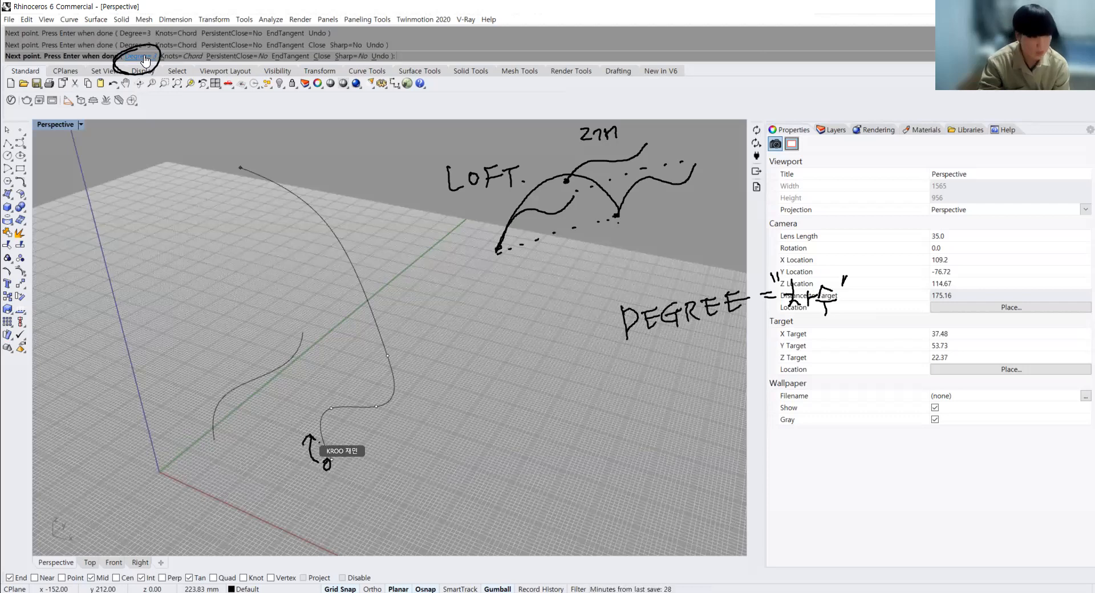
{"action": "key", "text": "Return"}
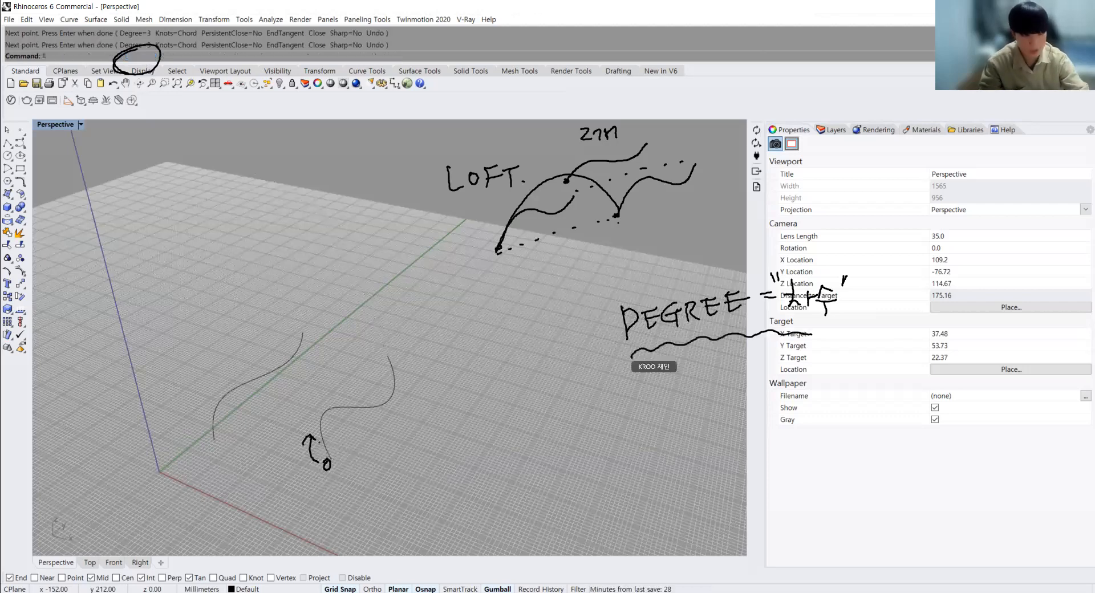
{"action": "key", "text": "Return"}
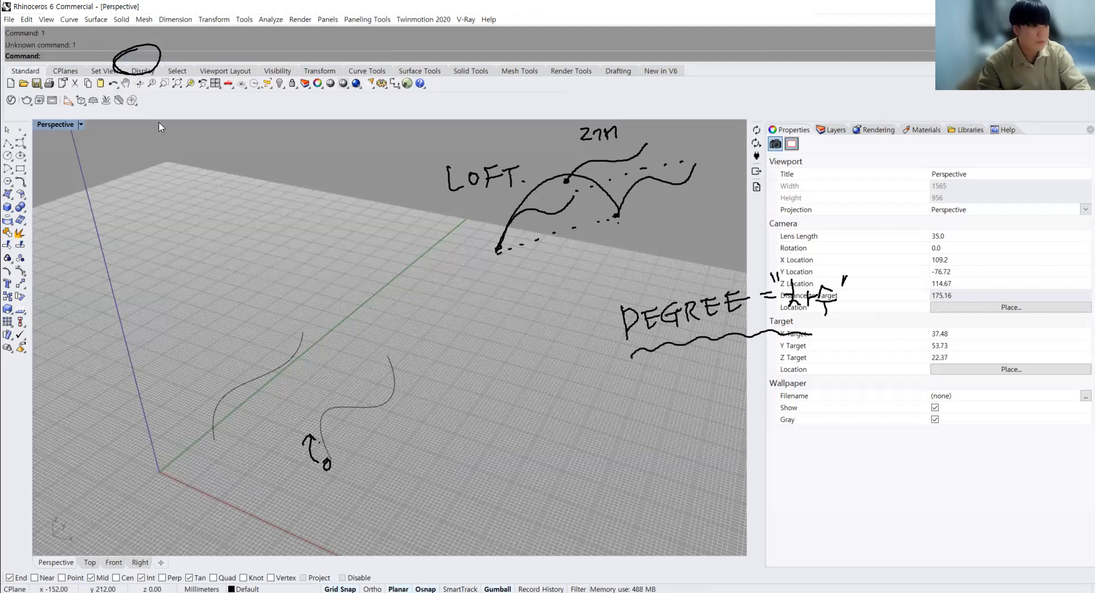
Draw a degree 1 interpolated curve through four zigzag points beside the second curve and check its control points
{"action": "left_click", "coordinate": [22, 144]}
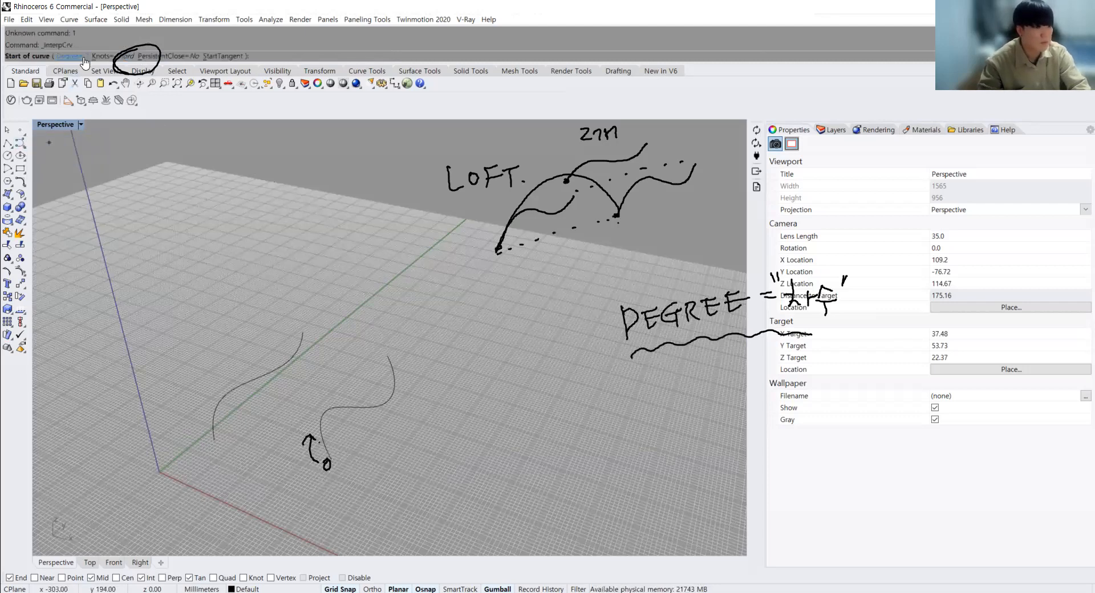
{"action": "type", "text": "1"}
{"action": "key", "text": "Return"}
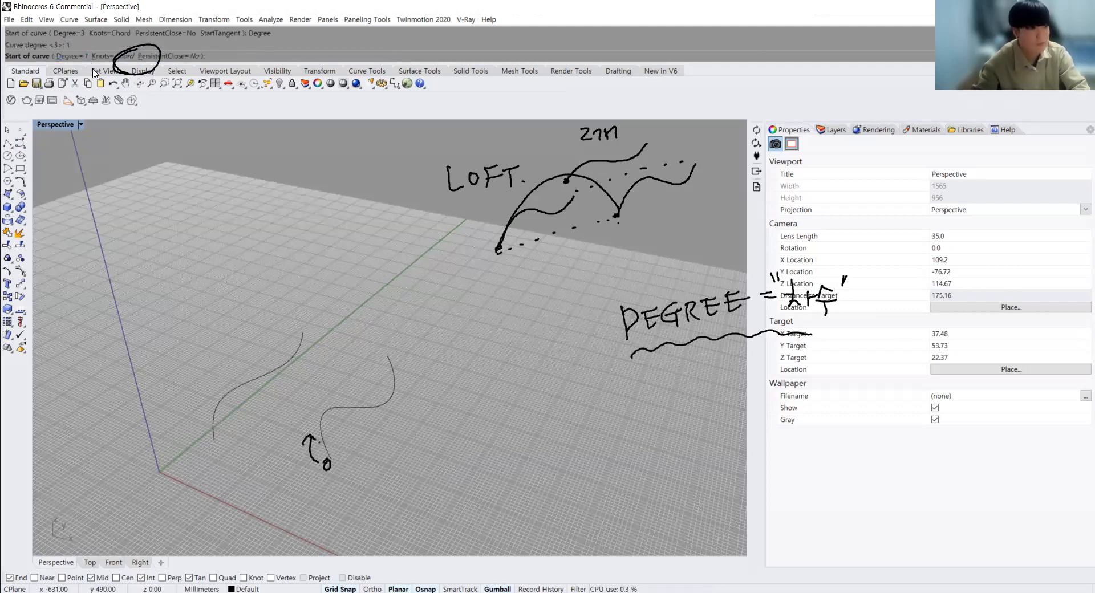
{"action": "left_click", "coordinate": [437, 505]}
{"action": "left_click", "coordinate": [431, 444]}
{"action": "left_click", "coordinate": [494, 467]}
{"action": "left_click", "coordinate": [505, 400]}
{"action": "key", "text": "Return"}
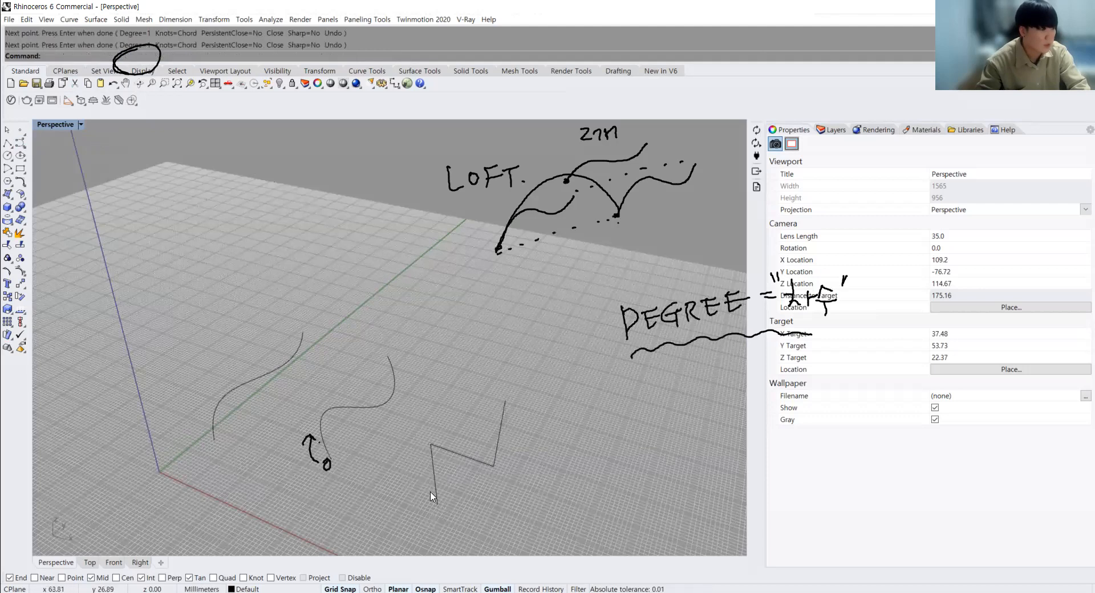
{"action": "left_click", "coordinate": [440, 509]}
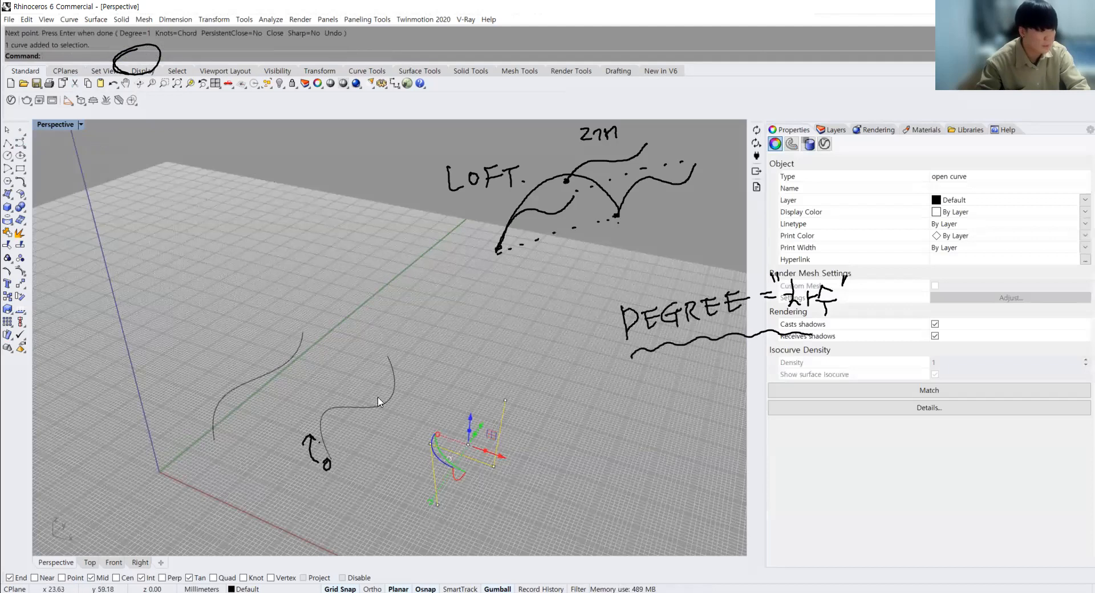
{"action": "left_click", "coordinate": [392, 465]}
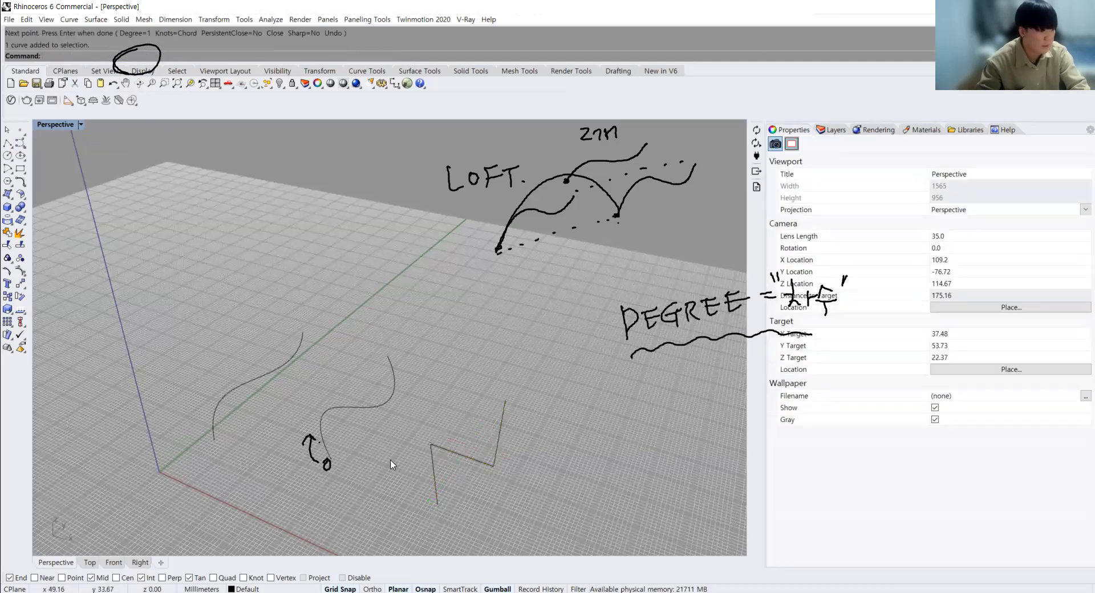
Draw a degree 2 interpolated curve through six points next to the zigzag curve
{"action": "left_click", "coordinate": [23, 150]}
{"action": "left_click", "coordinate": [46, 154]}
{"action": "left_click", "coordinate": [514, 535]}
{"action": "left_click", "coordinate": [61, 56]}
{"action": "type", "text": "2"}
{"action": "key", "text": "Return"}
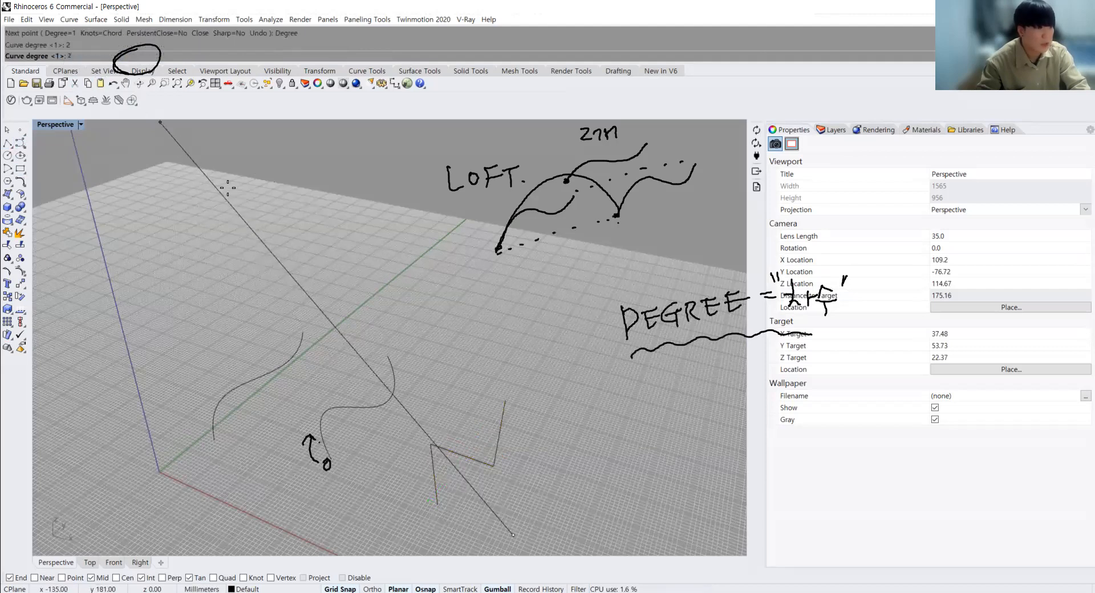
{"action": "left_click", "coordinate": [524, 484]}
{"action": "left_click", "coordinate": [589, 507]}
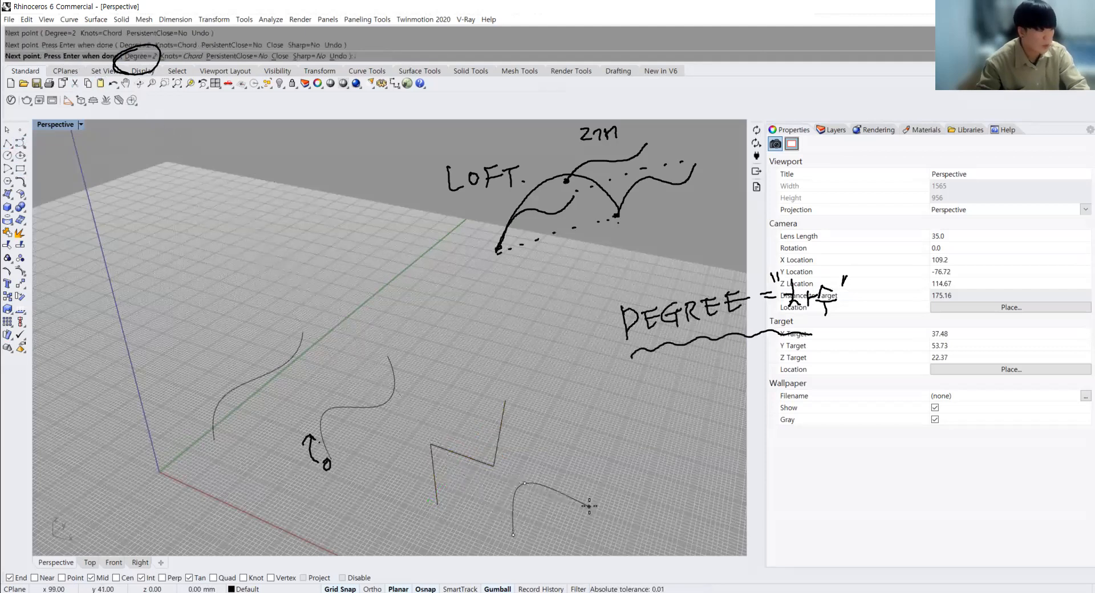
{"action": "left_click", "coordinate": [628, 489]}
{"action": "left_click", "coordinate": [636, 463]}
{"action": "left_click", "coordinate": [645, 436]}
{"action": "key", "text": "Return"}
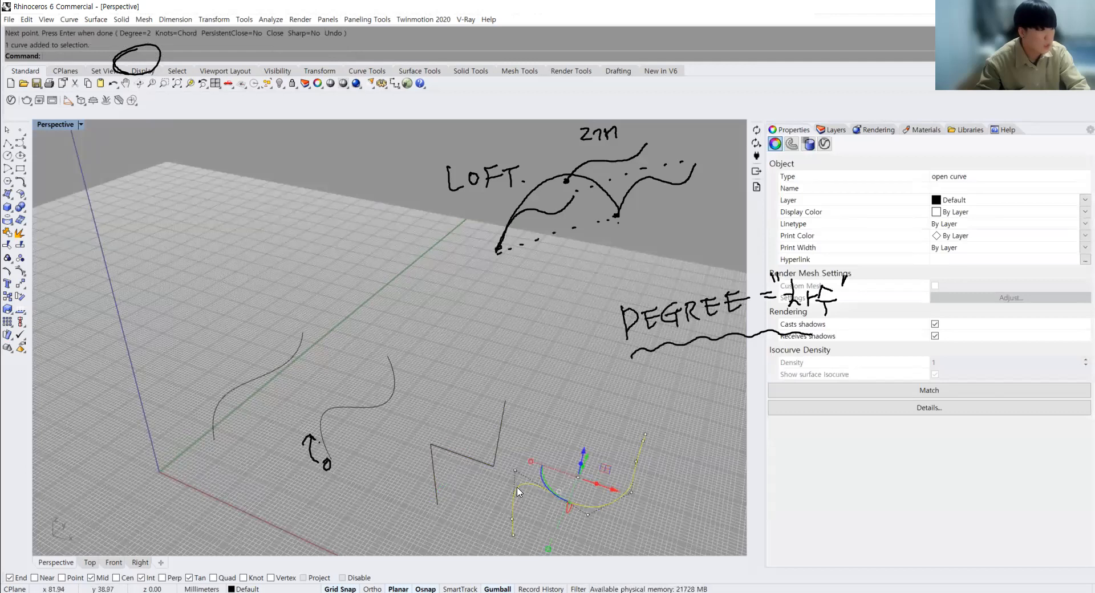
Compare the shape and control points of the degree 1, degree 2 and degree 3 interpolated curves
{"action": "scroll", "coordinate": [609, 524], "scroll_direction": "up", "scroll_amount": 3}
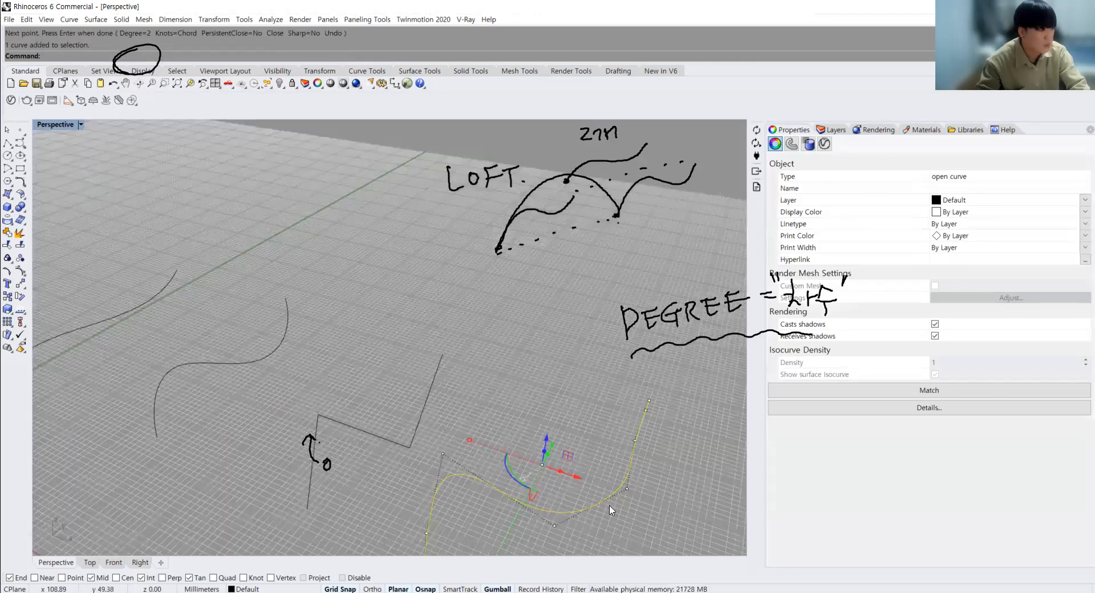
{"action": "scroll", "coordinate": [485, 508], "scroll_direction": "down", "scroll_amount": 3}
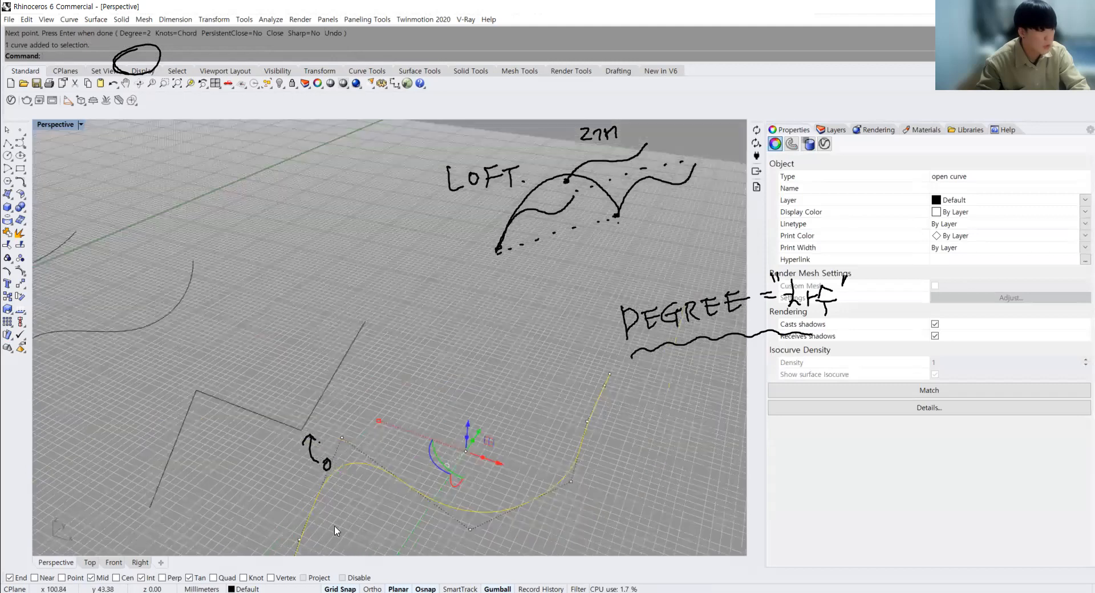
{"action": "scroll", "coordinate": [328, 525], "scroll_direction": "down", "scroll_amount": 2}
{"action": "scroll", "coordinate": [314, 523], "scroll_direction": "down", "scroll_amount": 2}
{"action": "scroll", "coordinate": [315, 516], "scroll_direction": "up", "scroll_amount": 4}
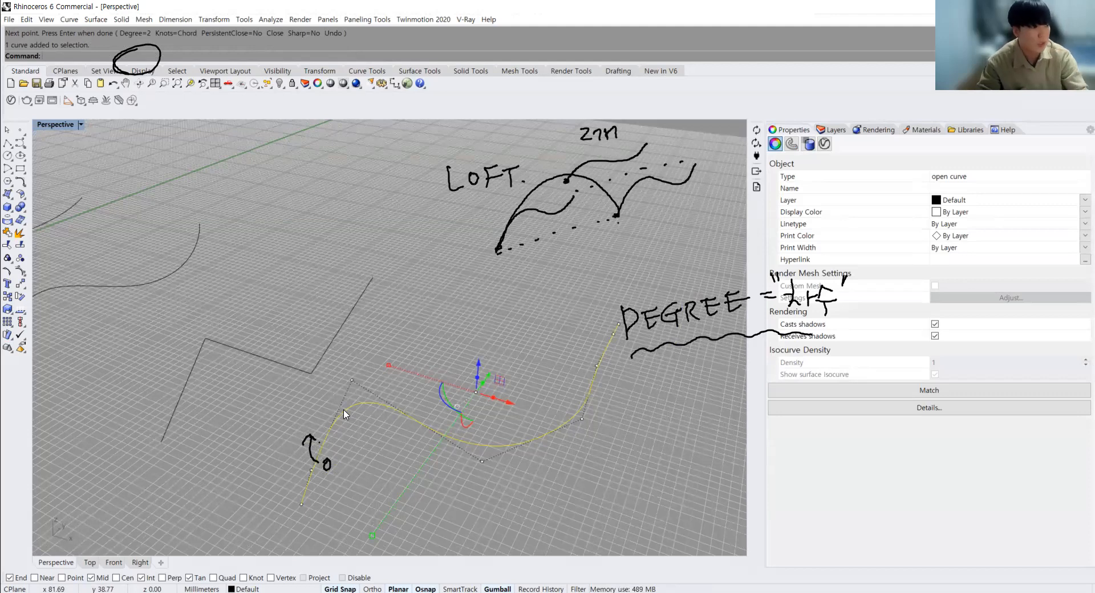
{"action": "scroll", "coordinate": [331, 404], "scroll_direction": "down", "scroll_amount": 3}
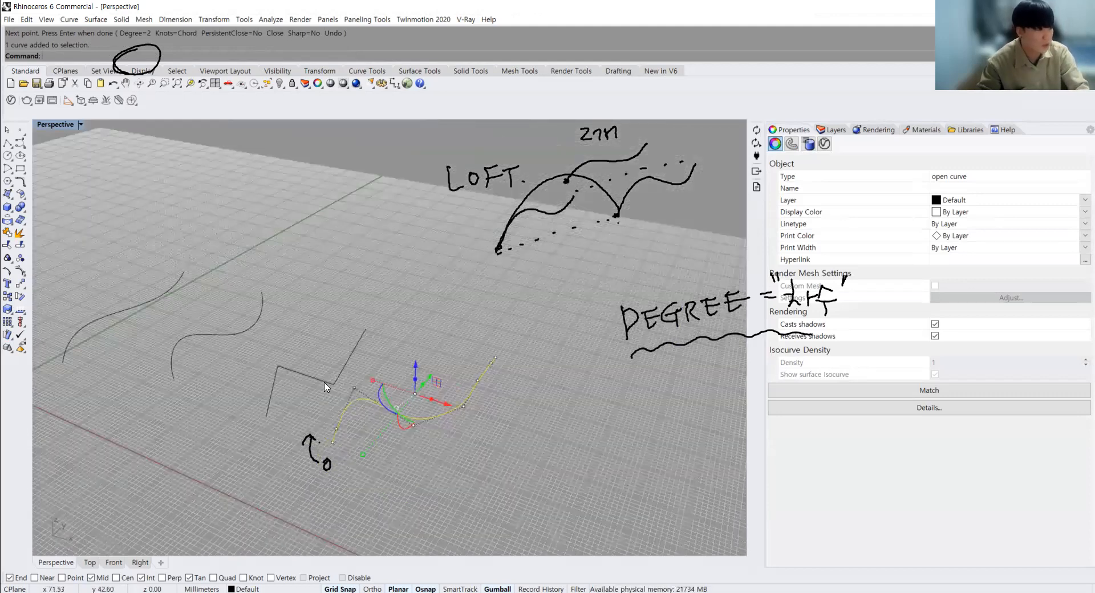
{"action": "scroll", "coordinate": [339, 388], "scroll_direction": "down", "scroll_amount": 4}
{"action": "scroll", "coordinate": [300, 394], "scroll_direction": "up", "scroll_amount": 4}
{"action": "scroll", "coordinate": [299, 390], "scroll_direction": "up", "scroll_amount": 2}
{"action": "left_click", "coordinate": [287, 396]}
{"action": "left_click", "coordinate": [295, 402]}
{"action": "left_click", "coordinate": [286, 397]}
{"action": "left_click", "coordinate": [298, 419]}
{"action": "left_click", "coordinate": [283, 406]}
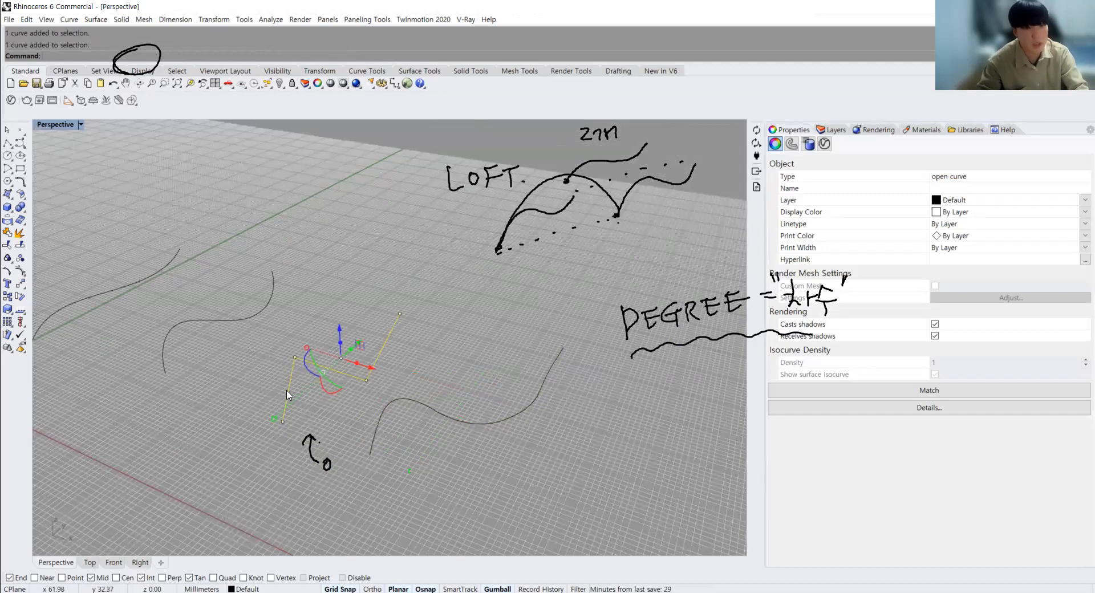
{"action": "left_click", "coordinate": [374, 456]}
{"action": "left_click", "coordinate": [372, 455]}
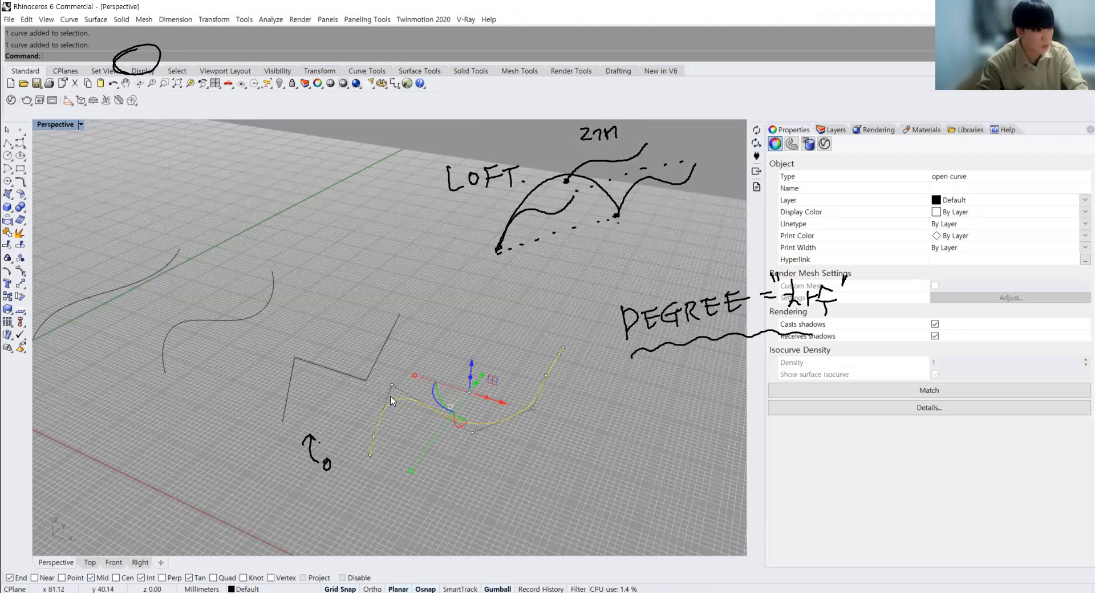
{"action": "left_click", "coordinate": [163, 355]}
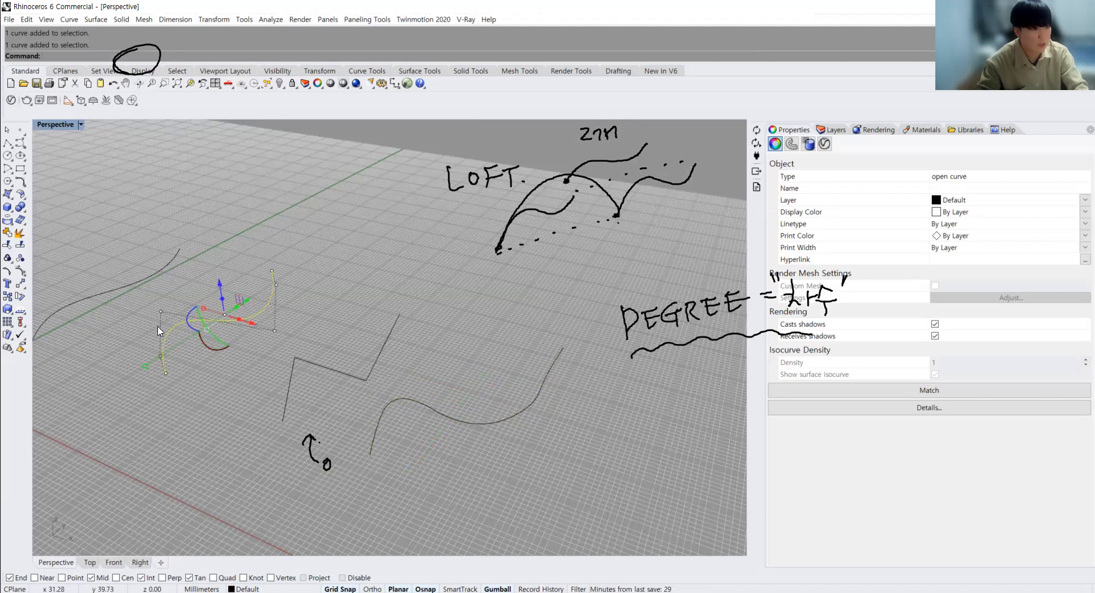
{"action": "left_click", "coordinate": [372, 453]}
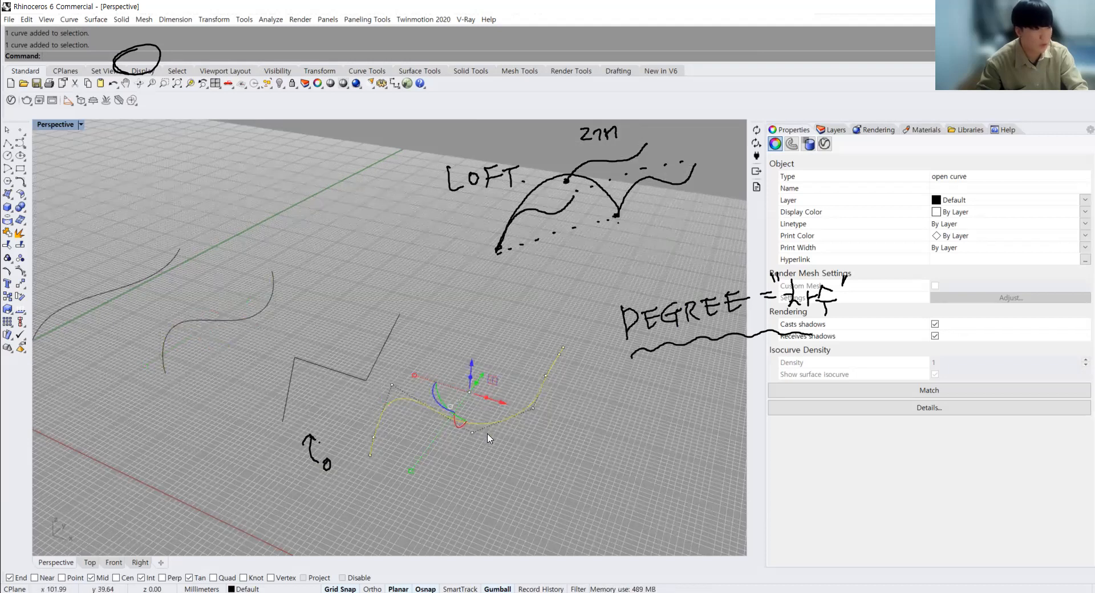
{"action": "left_click", "coordinate": [25, 147]}
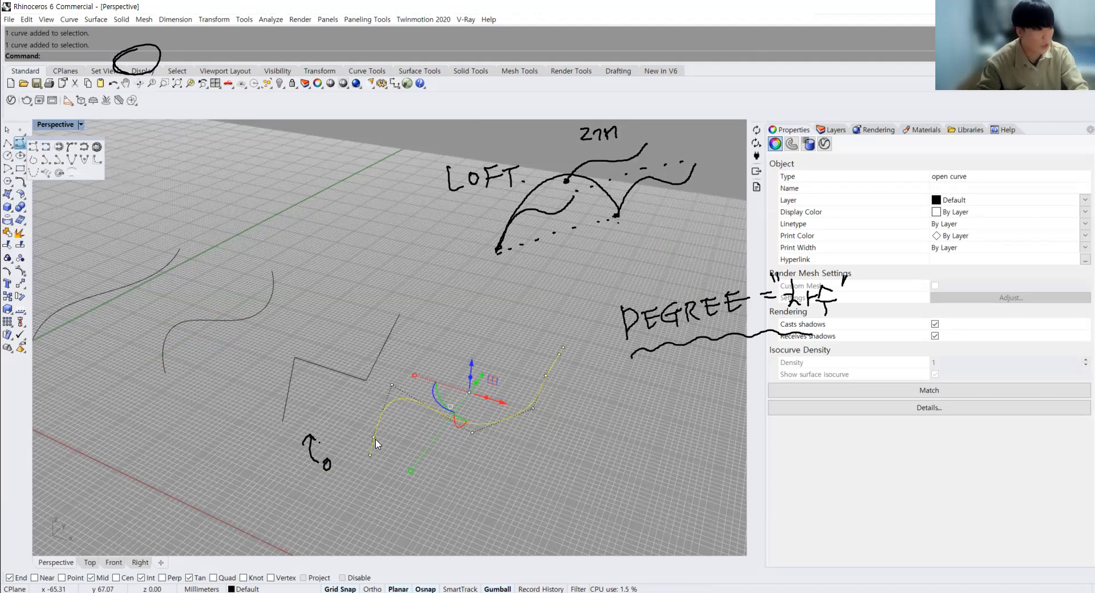
{"action": "scroll", "coordinate": [376, 445], "scroll_direction": "up", "scroll_amount": 5}
{"action": "scroll", "coordinate": [361, 406], "scroll_direction": "up", "scroll_amount": 3}
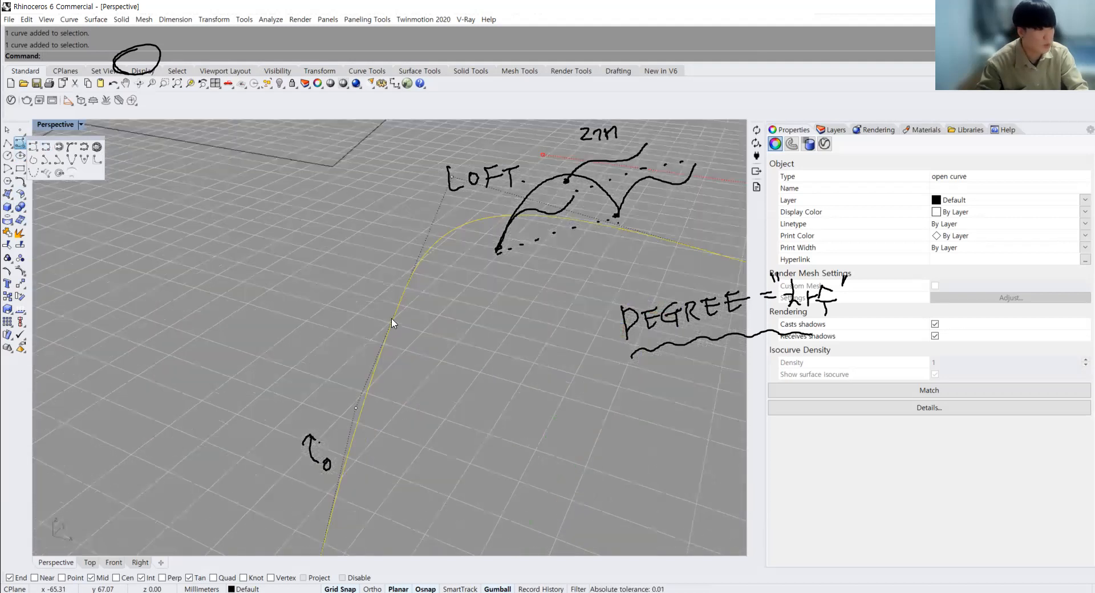
{"action": "scroll", "coordinate": [401, 307], "scroll_direction": "down", "scroll_amount": 6}
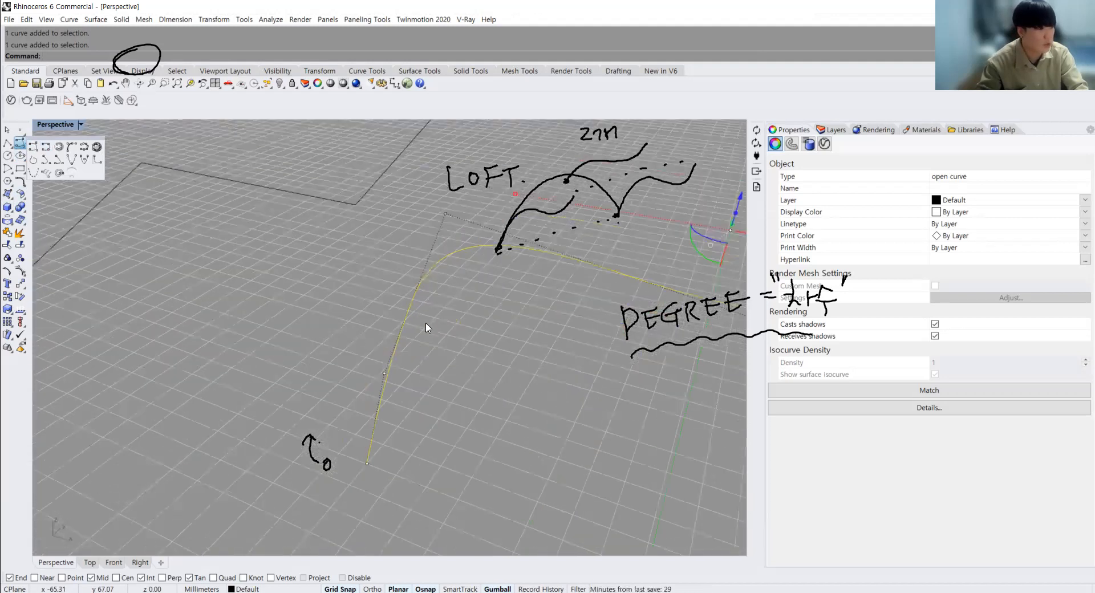
Delete the three interpolated curves, keeping only the control-point curve by the green axis
{"action": "left_click", "coordinate": [450, 304]}
{"action": "left_click", "coordinate": [444, 296]}
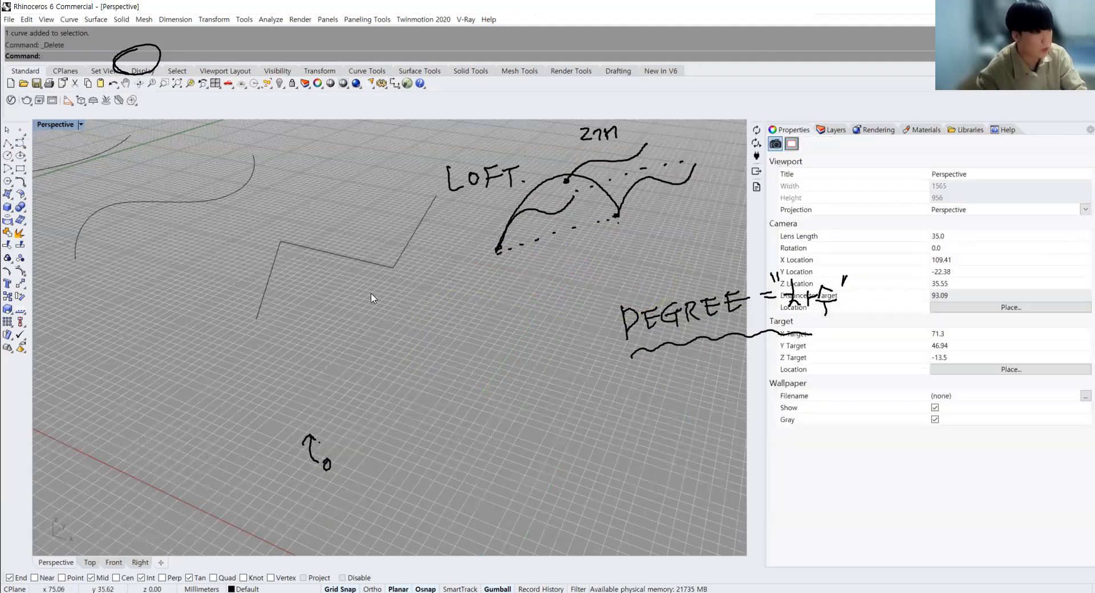
{"action": "scroll", "coordinate": [369, 295], "scroll_direction": "down", "scroll_amount": 8}
{"action": "scroll", "coordinate": [281, 244], "scroll_direction": "down", "scroll_amount": 3}
Make two spaced-out copies of the remaining S-shaped curve and clear the selection
{"action": "left_click", "coordinate": [208, 245]}
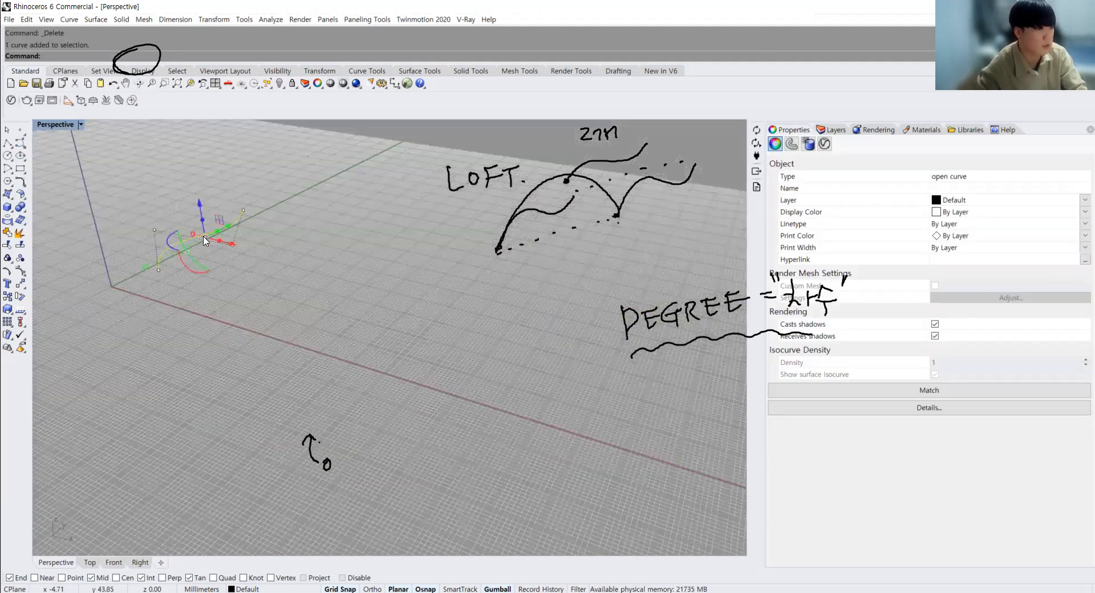
{"action": "right_click_drag", "start_coordinate": [221, 248], "coordinate": [215, 306]}
{"action": "left_click_drag", "start_coordinate": [223, 290], "coordinate": [202, 221], "text": "alt"}
{"action": "right_click_drag", "start_coordinate": [252, 376], "coordinate": [366, 328]}
{"action": "left_click_drag", "start_coordinate": [232, 190], "coordinate": [323, 136], "text": "alt"}
{"action": "key", "text": "Escape"}
{"action": "key", "text": "Escape"}
{"action": "scroll", "coordinate": [397, 400], "scroll_direction": "down", "scroll_amount": 10}
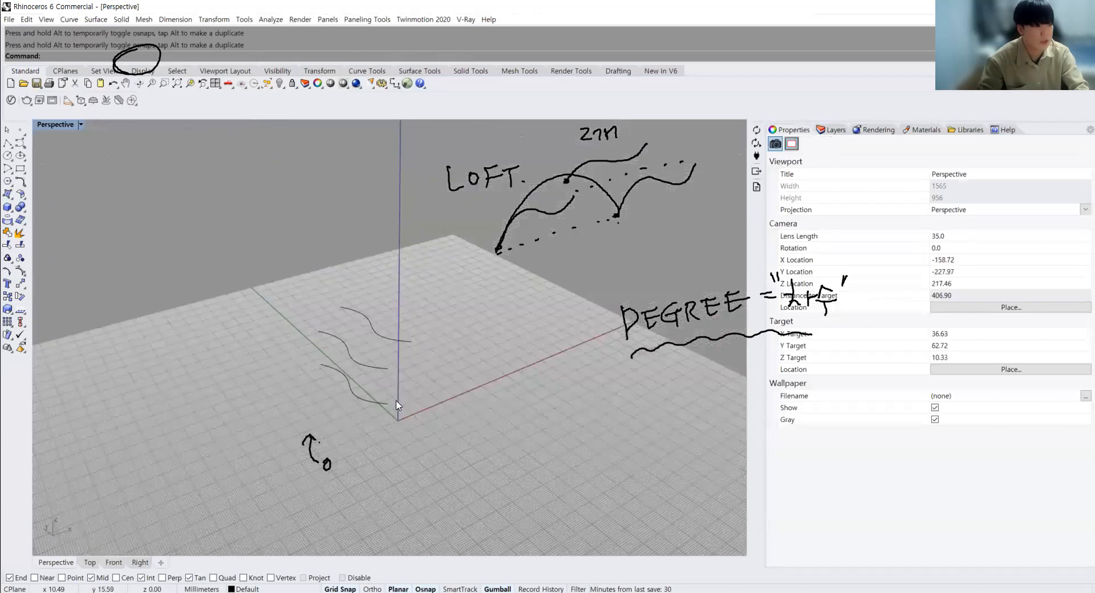
{"action": "scroll", "coordinate": [398, 405], "scroll_direction": "up", "scroll_amount": 2}
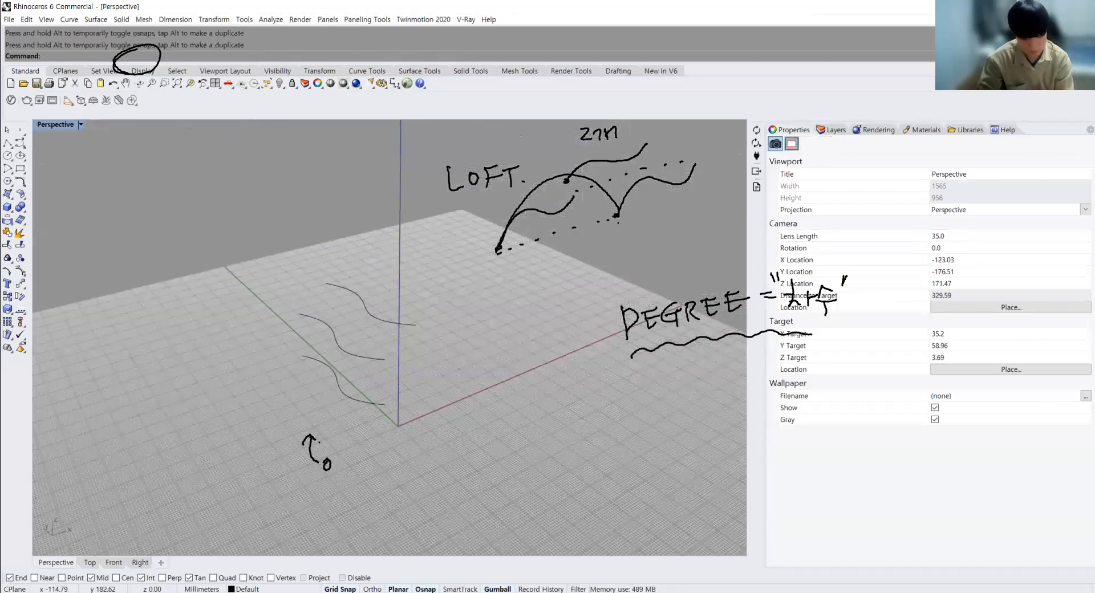
Loft a surface through all three S-shaped curves
{"action": "key", "text": "Escape"}
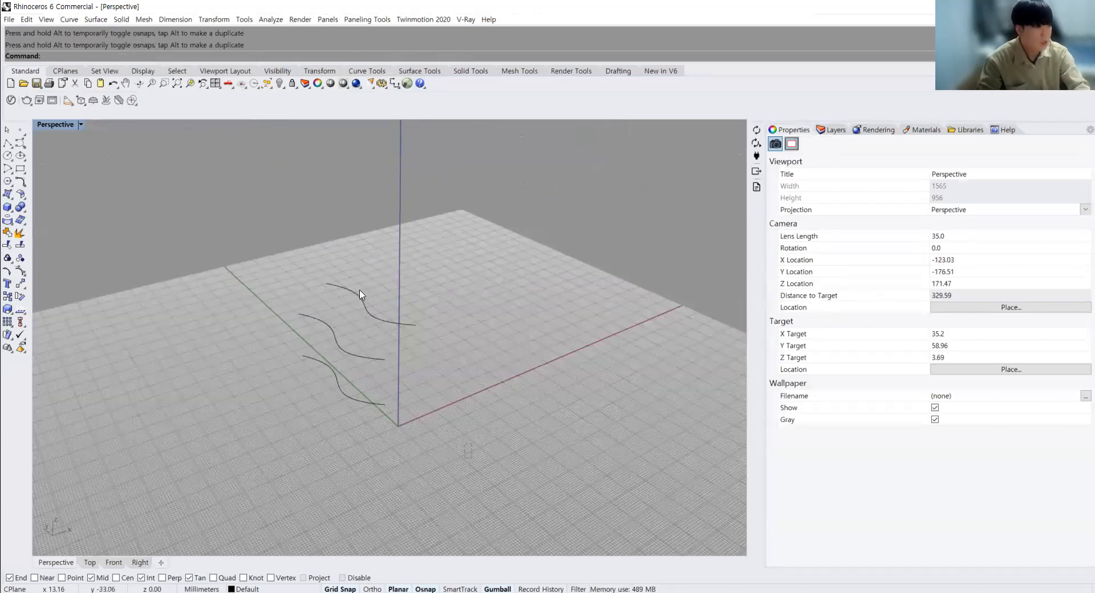
{"action": "key", "text": "ctrl+a"}
{"action": "type", "text": "Lo"}
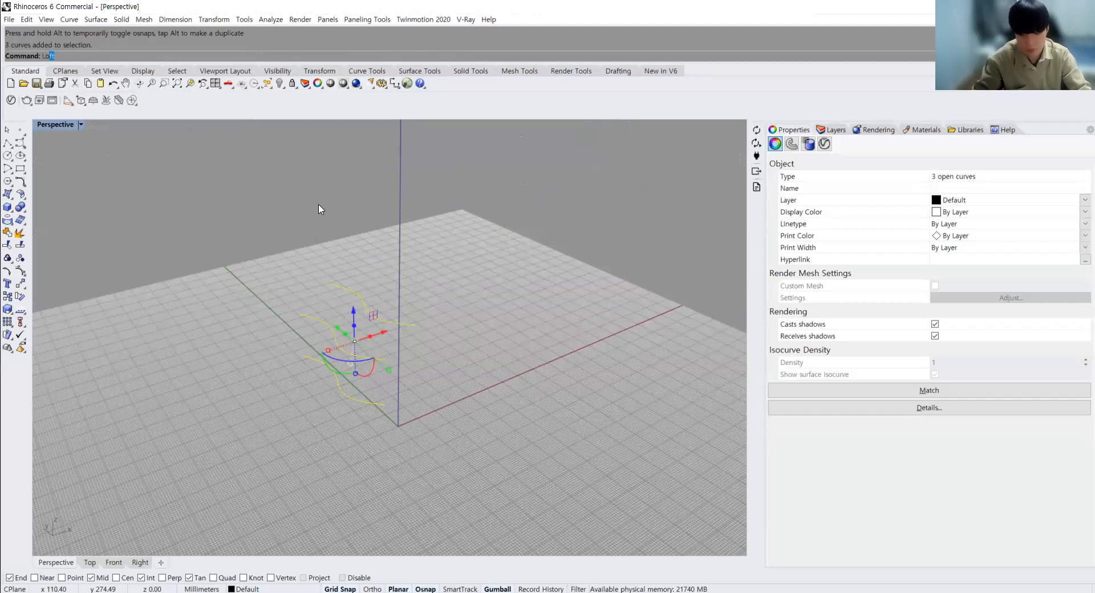
{"action": "key", "text": "Return"}
{"action": "right_click_drag", "start_coordinate": [319, 210], "coordinate": [355, 375]}
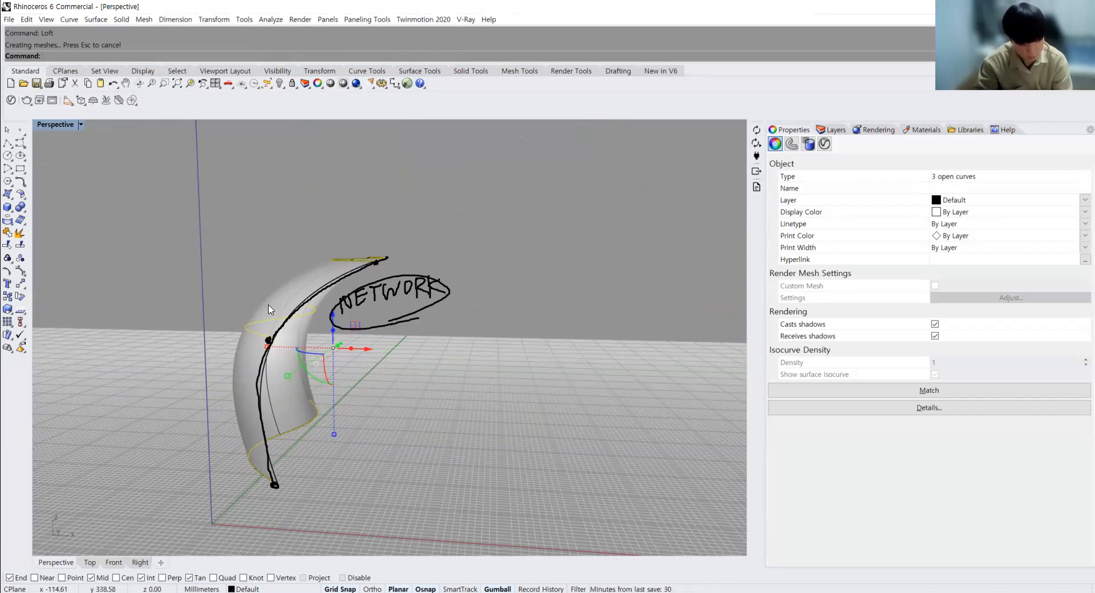
{"action": "mouse_move", "coordinate": [247, 311]}
{"action": "right_mouse_down"}
{"action": "mouse_move", "coordinate": [420, 335]}
{"action": "mouse_move", "coordinate": [340, 289]}
{"action": "mouse_move", "coordinate": [301, 357]}
{"action": "mouse_move", "coordinate": [429, 310]}
{"action": "right_mouse_up"}
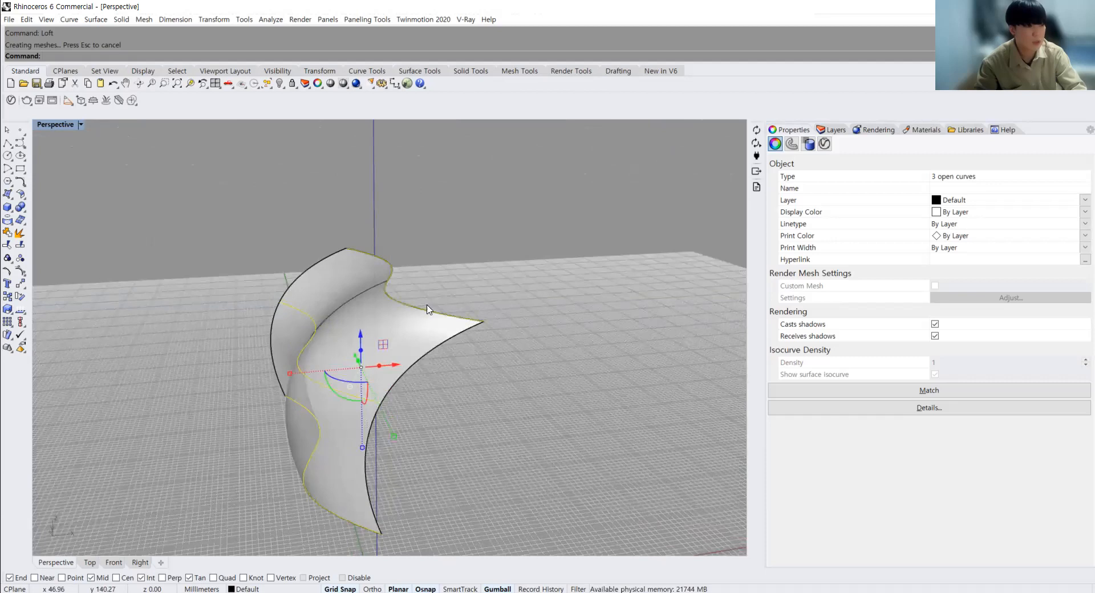
Delete the lofted surface and the three S-shaped curves it was built from
{"action": "left_click", "coordinate": [389, 336]}
{"action": "key", "text": "Delete"}
{"action": "left_click_drag", "start_coordinate": [411, 540], "coordinate": [321, 224]}
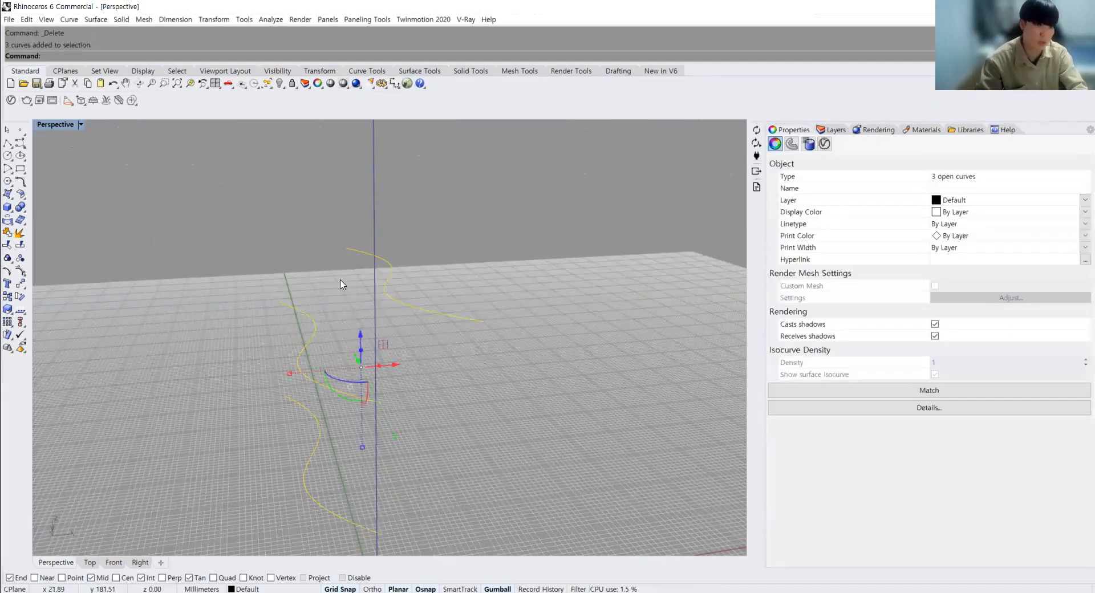
{"action": "left_click", "coordinate": [438, 391]}
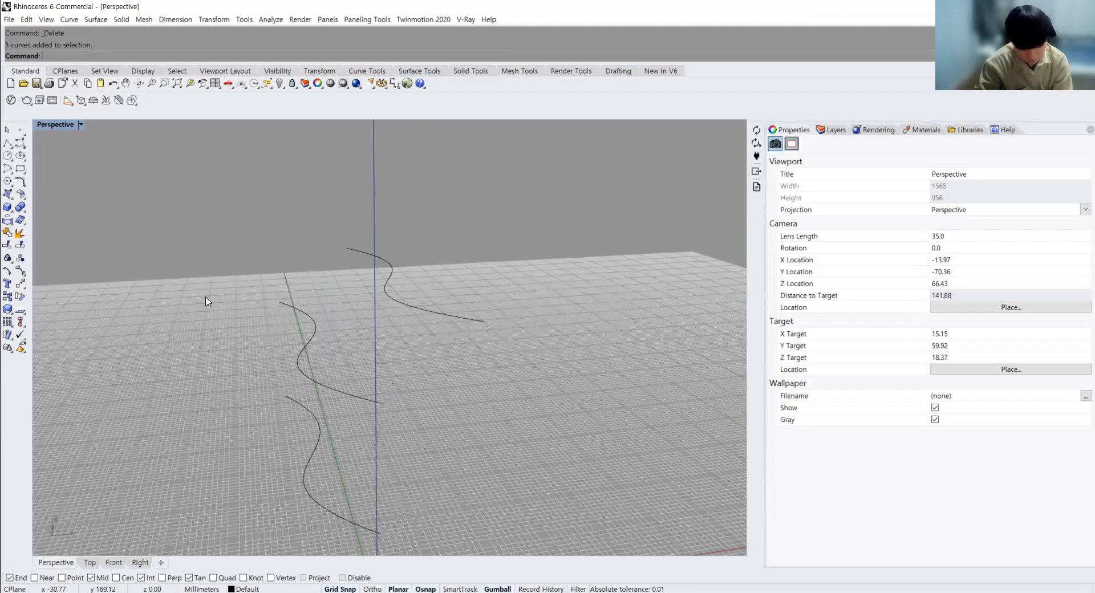
{"action": "right_click_drag", "start_coordinate": [269, 335], "coordinate": [374, 399]}
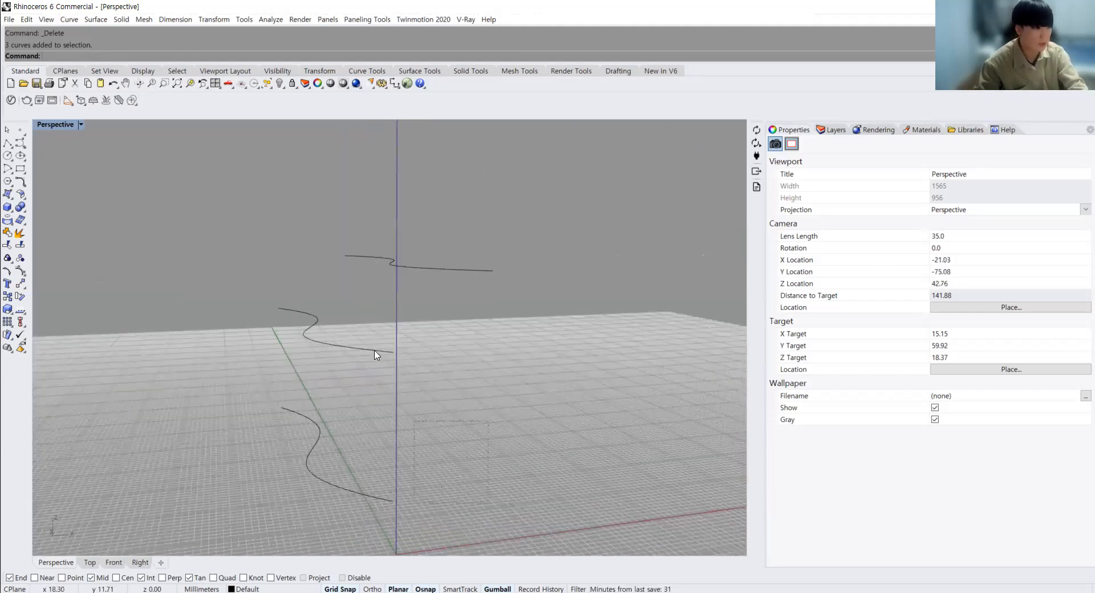
{"action": "left_click_drag", "start_coordinate": [489, 473], "coordinate": [309, 240]}
{"action": "key", "text": "Delete"}
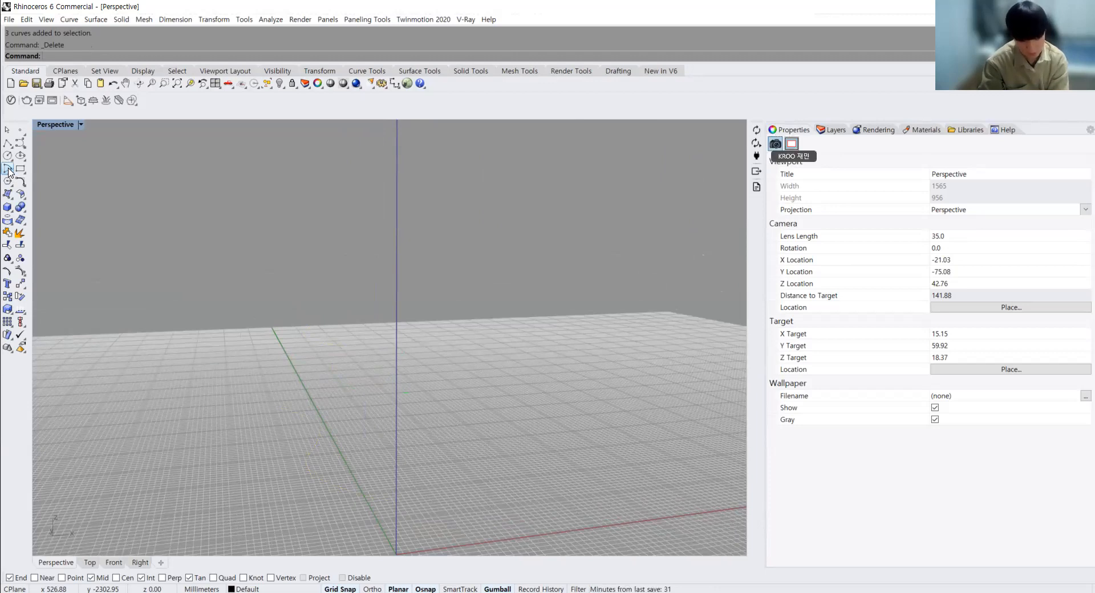
Draw a degree 3 control-point curve with five points on the ground plane, between the green and red axes
{"action": "left_click", "coordinate": [20, 144]}
{"action": "left_click", "coordinate": [362, 482]}
{"action": "left_click", "coordinate": [385, 428]}
{"action": "left_click", "coordinate": [432, 454]}
{"action": "left_click", "coordinate": [487, 393]}
{"action": "left_click", "coordinate": [567, 450]}
{"action": "key", "text": "Return"}
Draw a second degree 3 control-point curve with six points, in front of the first and close to the red axis
{"action": "key", "text": "Return"}
{"action": "left_click", "coordinate": [428, 532]}
{"action": "left_click", "coordinate": [436, 505]}
{"action": "left_click", "coordinate": [521, 523]}
{"action": "left_click", "coordinate": [534, 482]}
{"action": "left_click", "coordinate": [560, 515]}
{"action": "left_click", "coordinate": [641, 491]}
{"action": "key", "text": "Return"}
Raise the curve near the red axis vertically above the ground plane and clear the selection
{"action": "left_click", "coordinate": [587, 488]}
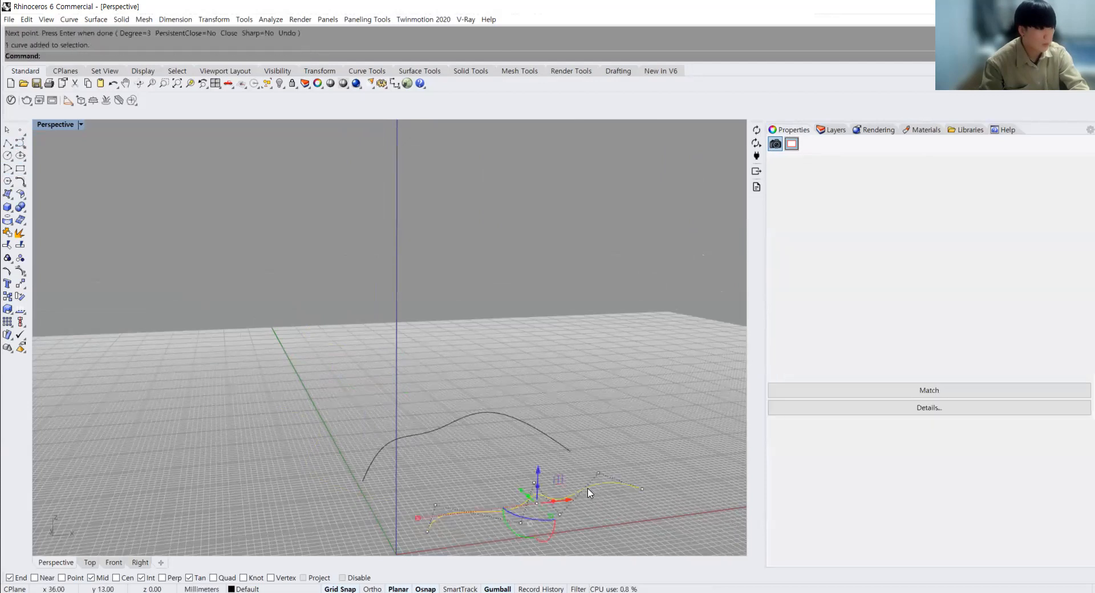
{"action": "left_click_drag", "start_coordinate": [538, 482], "coordinate": [537, 429]}
{"action": "left_click", "coordinate": [513, 487]}
Loft a surface between the two wavy curves with the default loft options
{"action": "right_click_drag", "start_coordinate": [514, 487], "coordinate": [628, 467]}
{"action": "left_click_drag", "start_coordinate": [628, 468], "coordinate": [468, 386]}
{"action": "type", "text": "loft"}
{"action": "key", "text": "Return"}
{"action": "key", "text": "Return"}
{"action": "right_click_drag", "start_coordinate": [594, 477], "coordinate": [137, 415]}
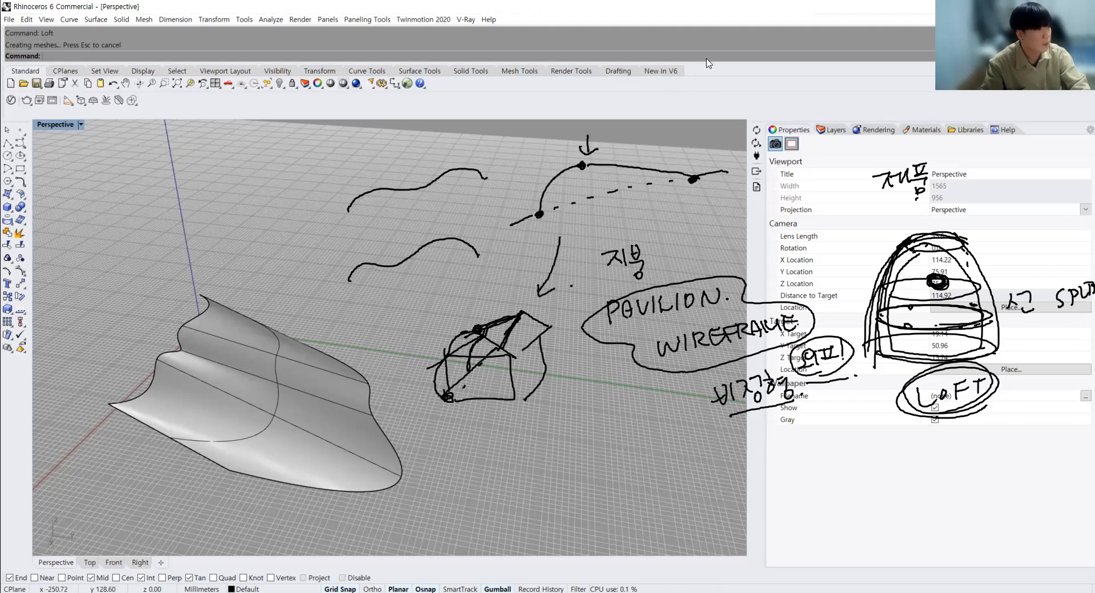
Delete the lofted surface and its two section curves
{"action": "left_click", "coordinate": [649, 32]}
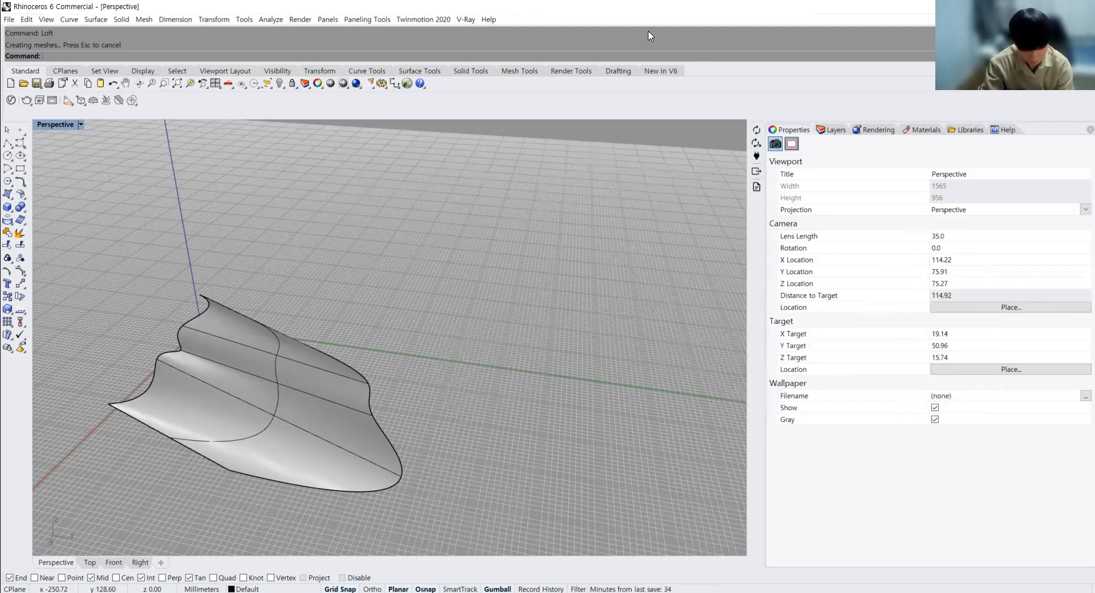
{"action": "left_click", "coordinate": [190, 383]}
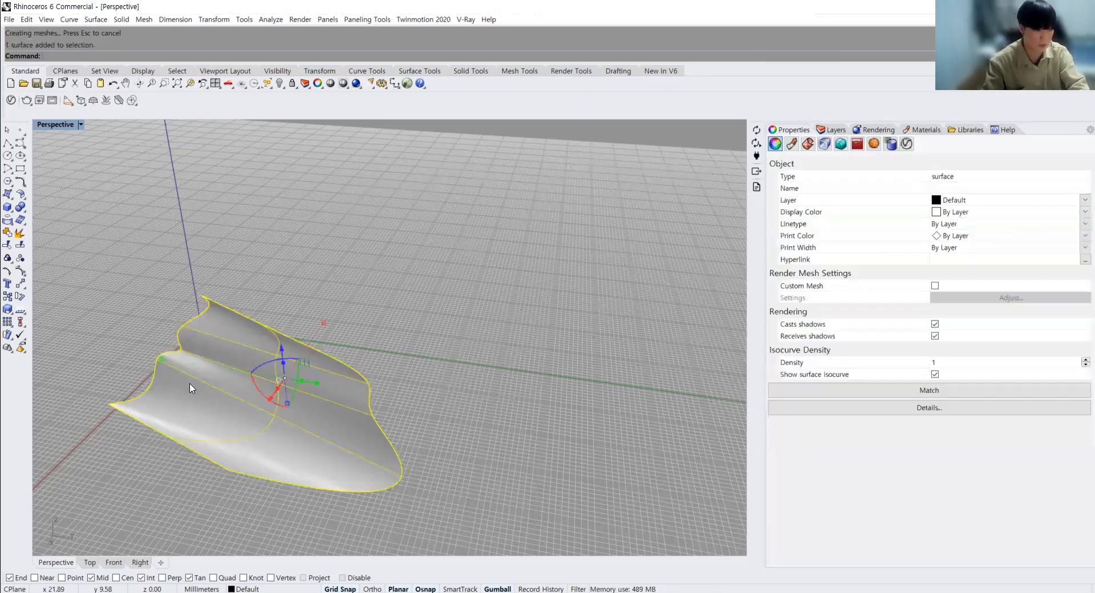
{"action": "key", "text": "Delete"}
{"action": "left_click_drag", "start_coordinate": [377, 418], "coordinate": [94, 256]}
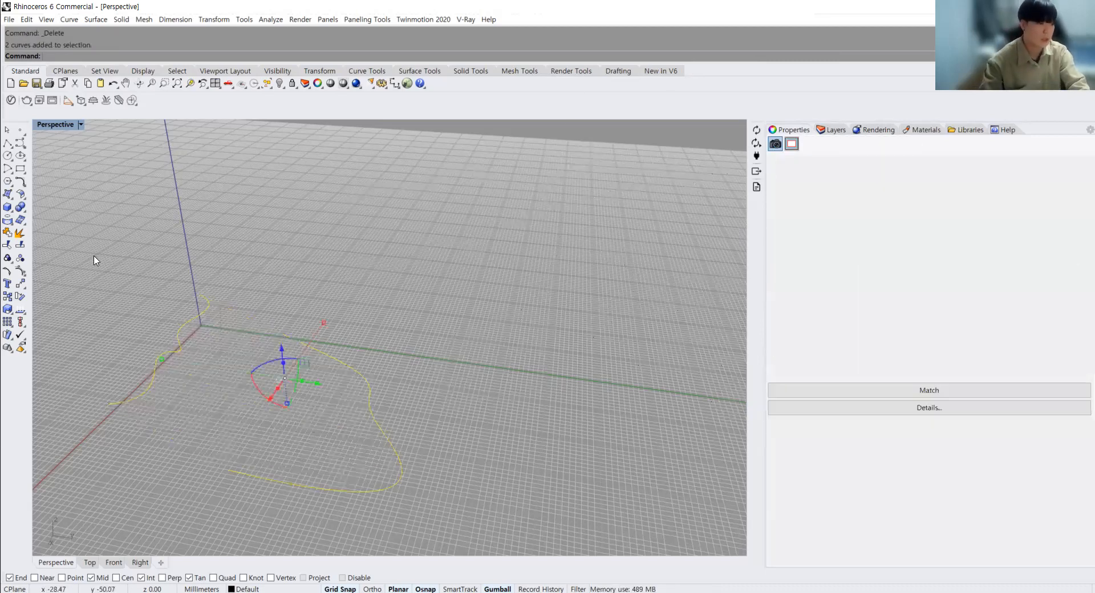
{"action": "key", "text": "Delete"}
Create a 50 by 50 mm rectangular plane surface starting at the origin along the red axis, with Ortho on
{"action": "right_click_drag", "start_coordinate": [190, 353], "coordinate": [370, 356]}
{"action": "scroll", "coordinate": [373, 347], "scroll_direction": "down", "scroll_amount": 10}
{"action": "right_click_drag", "start_coordinate": [391, 445], "coordinate": [365, 426]}
{"action": "scroll", "coordinate": [365, 425], "scroll_direction": "up", "scroll_amount": 5}
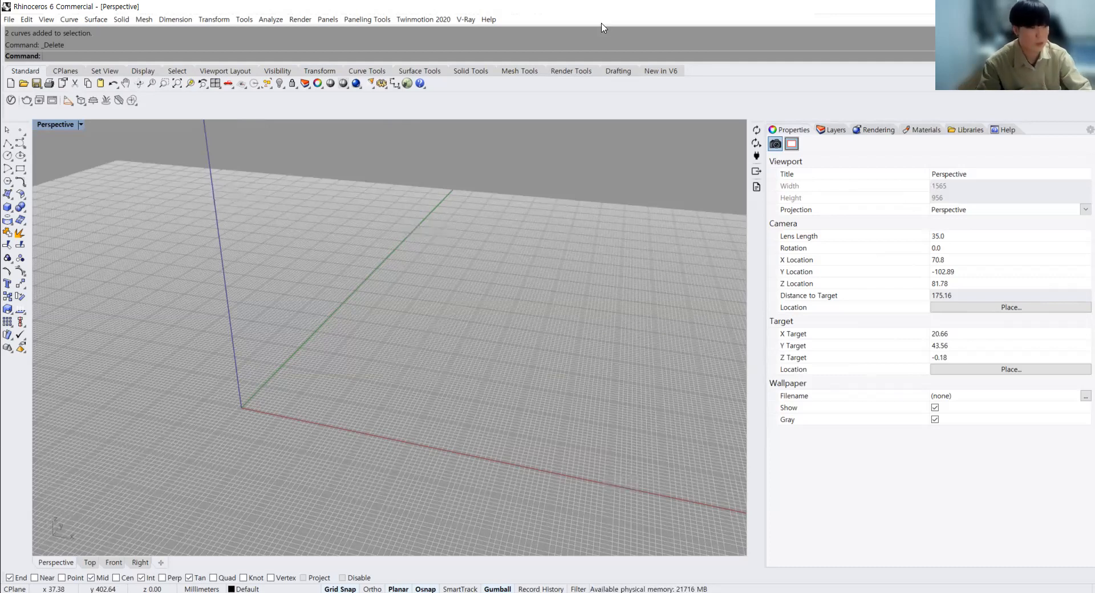
{"action": "left_click", "coordinate": [12, 197]}
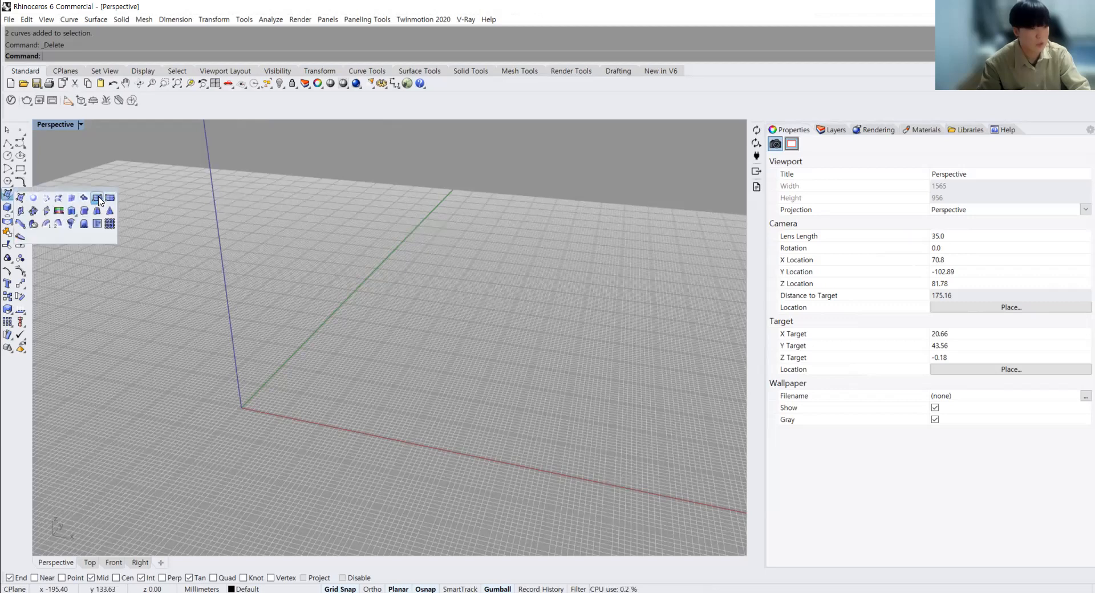
{"action": "left_click", "coordinate": [97, 198]}
{"action": "type", "text": "0"}
{"action": "key", "text": "Return"}
{"action": "type", "text": "50"}
{"action": "key", "text": "Return"}
{"action": "key", "text": "F8"}
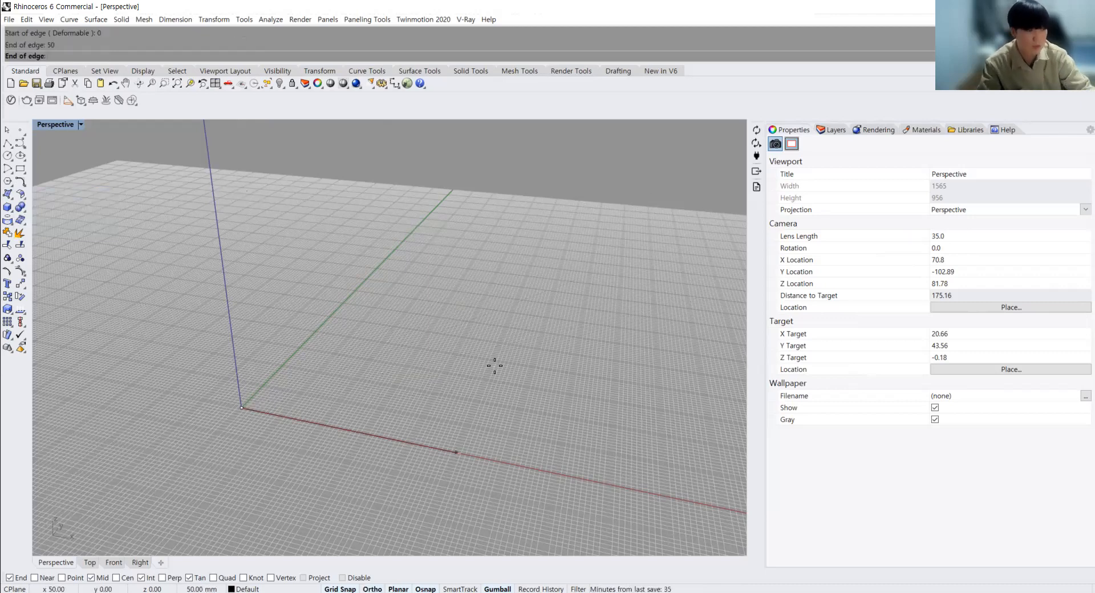
{"action": "key", "text": "Return"}
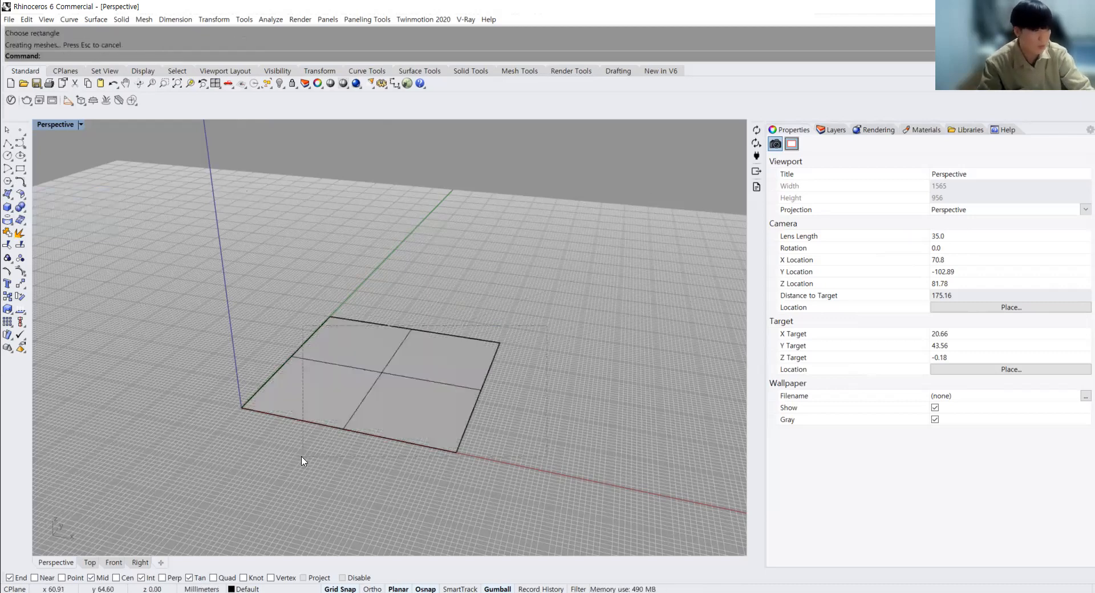
Zoom in on the square plane surface and select it
{"action": "left_click_drag", "start_coordinate": [302, 457], "coordinate": [303, 457]}
{"action": "type", "text": "zsa"}
{"action": "key", "text": "space"}
{"action": "right_click_drag", "start_coordinate": [425, 448], "coordinate": [502, 416]}
{"action": "scroll", "coordinate": [358, 395], "scroll_direction": "down", "scroll_amount": 5}
{"action": "scroll", "coordinate": [404, 450], "scroll_direction": "up", "scroll_amount": 2}
{"action": "scroll", "coordinate": [384, 405], "scroll_direction": "down", "scroll_amount": 2}
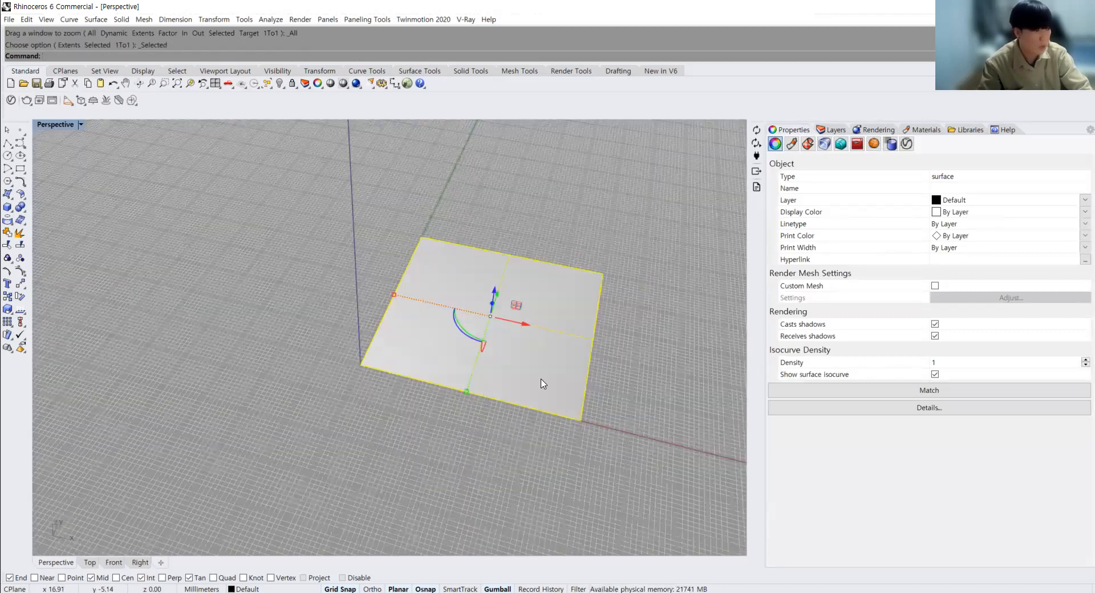
{"action": "scroll", "coordinate": [511, 347], "scroll_direction": "up", "scroll_amount": 4}
{"action": "left_click", "coordinate": [621, 367]}
{"action": "left_click", "coordinate": [558, 346]}
{"action": "left_click", "coordinate": [603, 346]}
{"action": "left_click", "coordinate": [522, 341]}
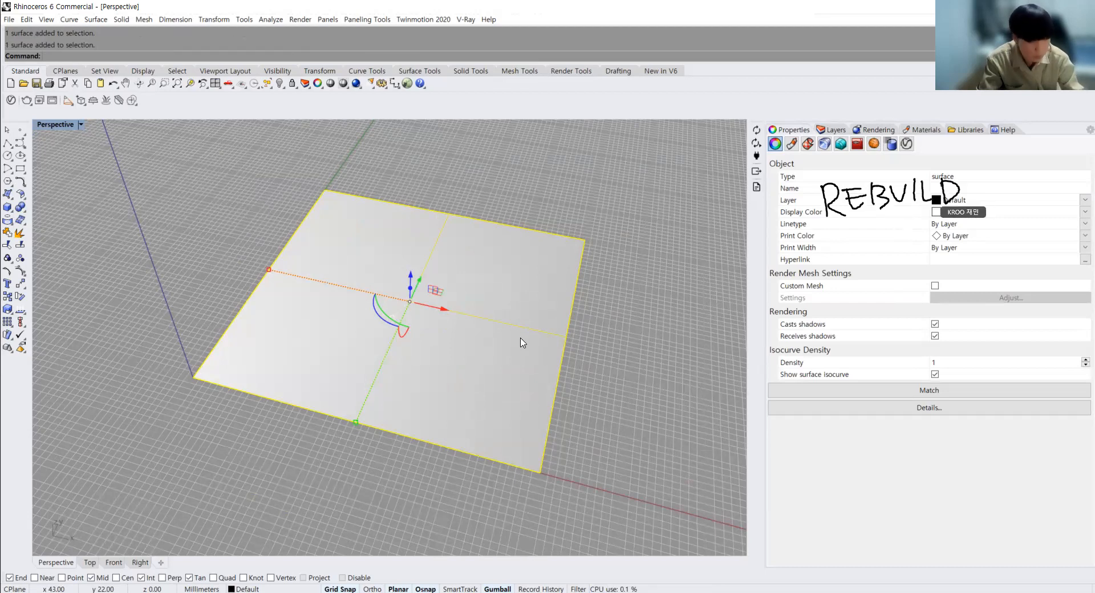
Start rebuilding the selected surface with a point count of 5 in U and 2 in V
{"action": "type", "text": "Reb"}
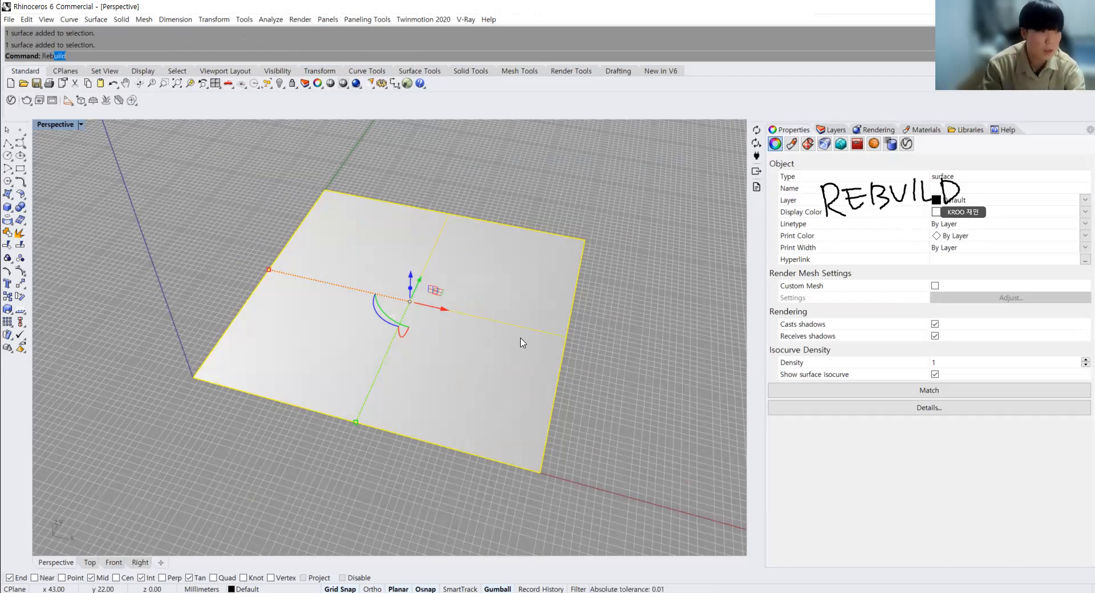
{"action": "key", "text": "Return"}
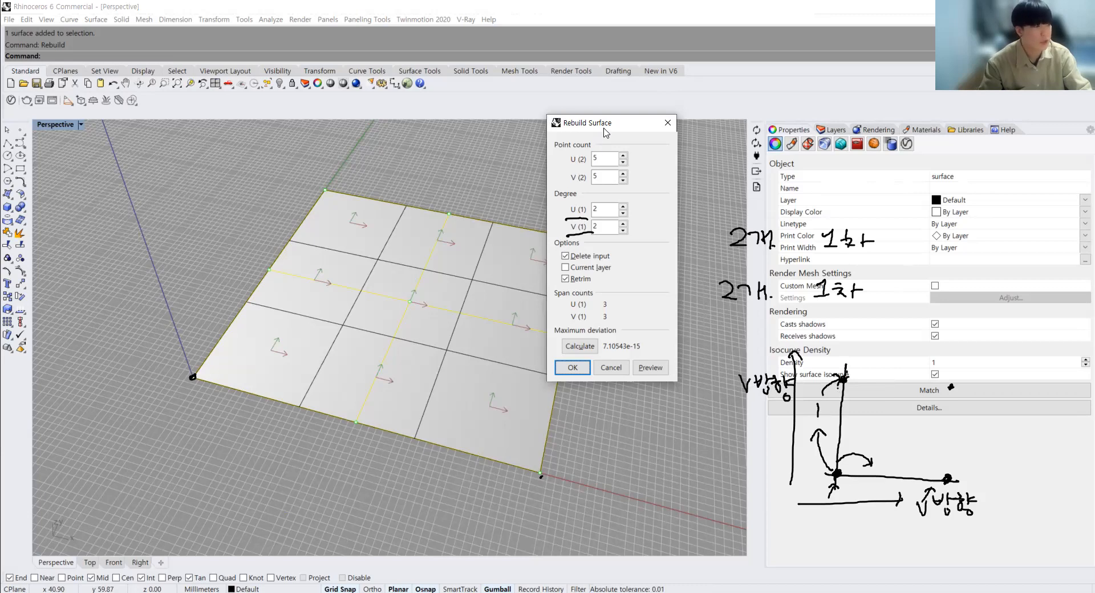
{"action": "left_click_drag", "start_coordinate": [606, 132], "coordinate": [631, 135]}
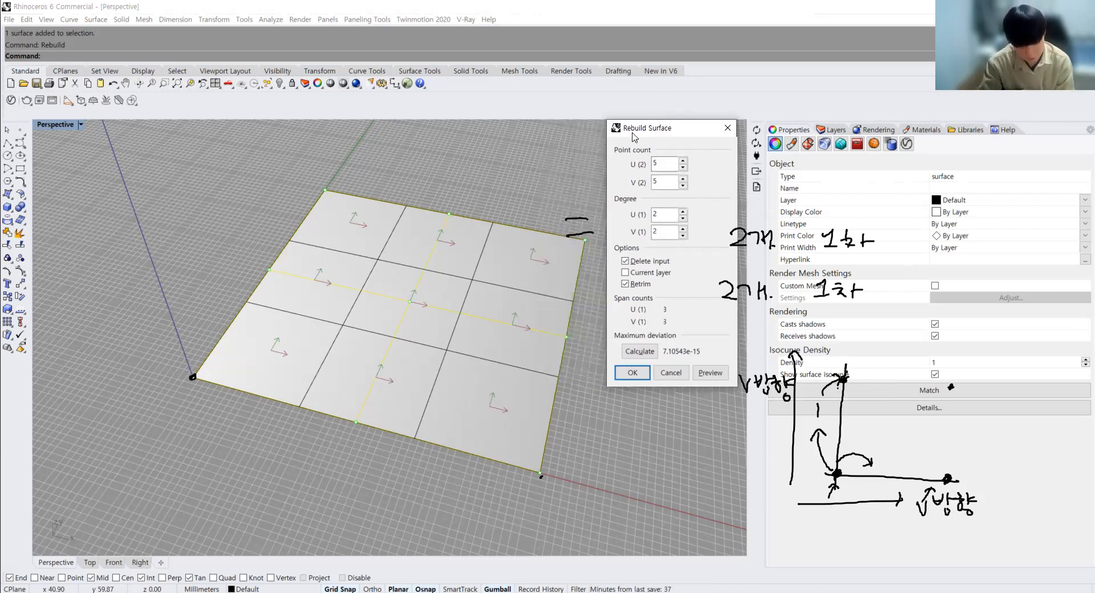
{"action": "double_click", "coordinate": [651, 165]}
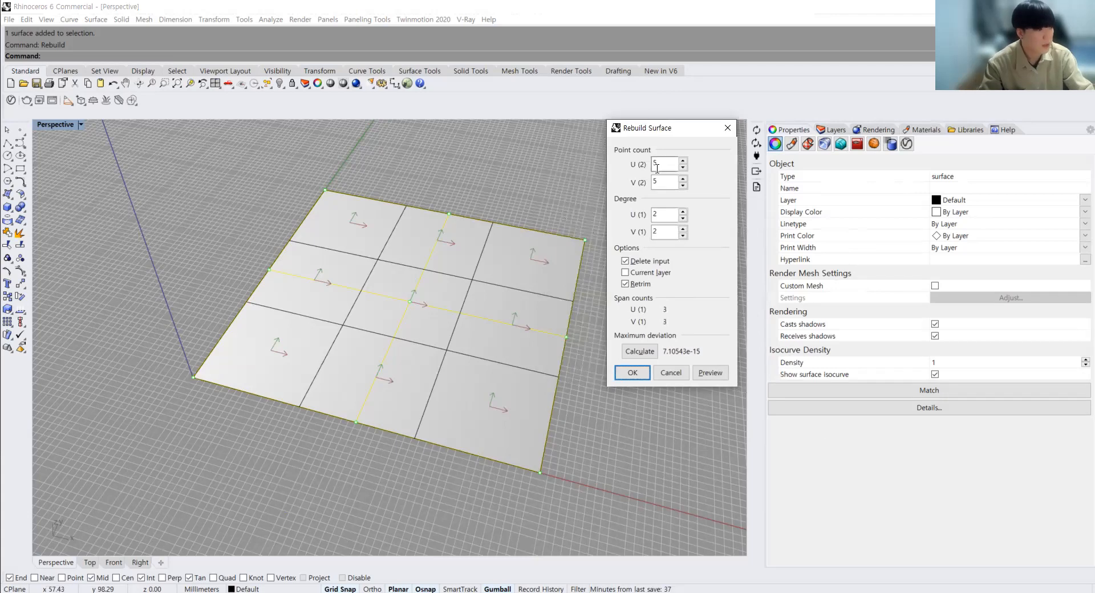
{"action": "type", "text": "5"}
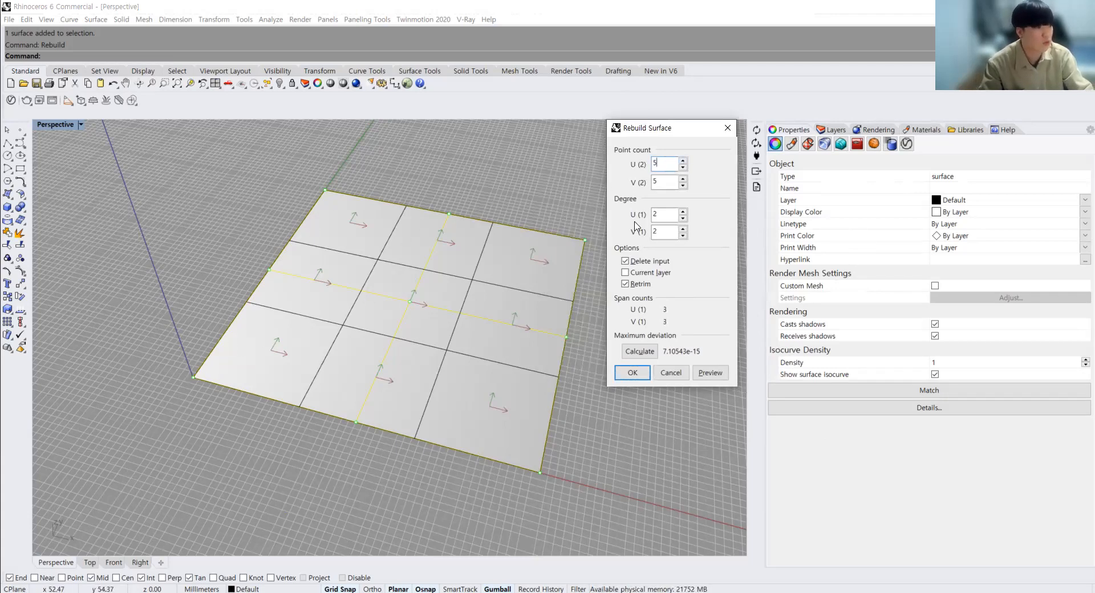
{"action": "left_click", "coordinate": [684, 168]}
{"action": "left_click", "coordinate": [684, 161]}
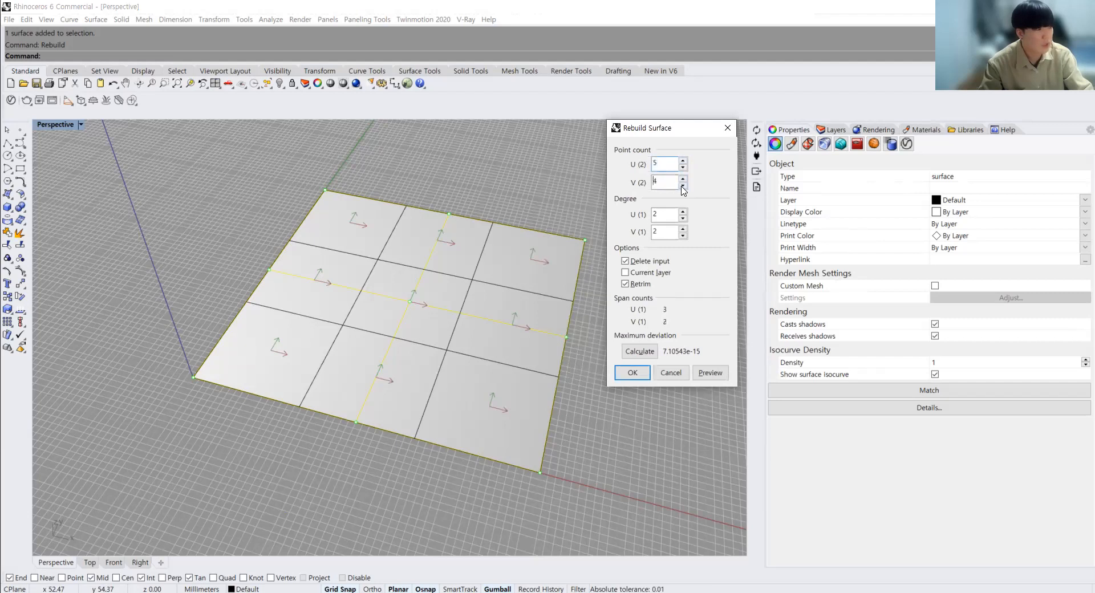
{"action": "left_click", "coordinate": [683, 185]}
{"action": "left_click", "coordinate": [683, 186]}
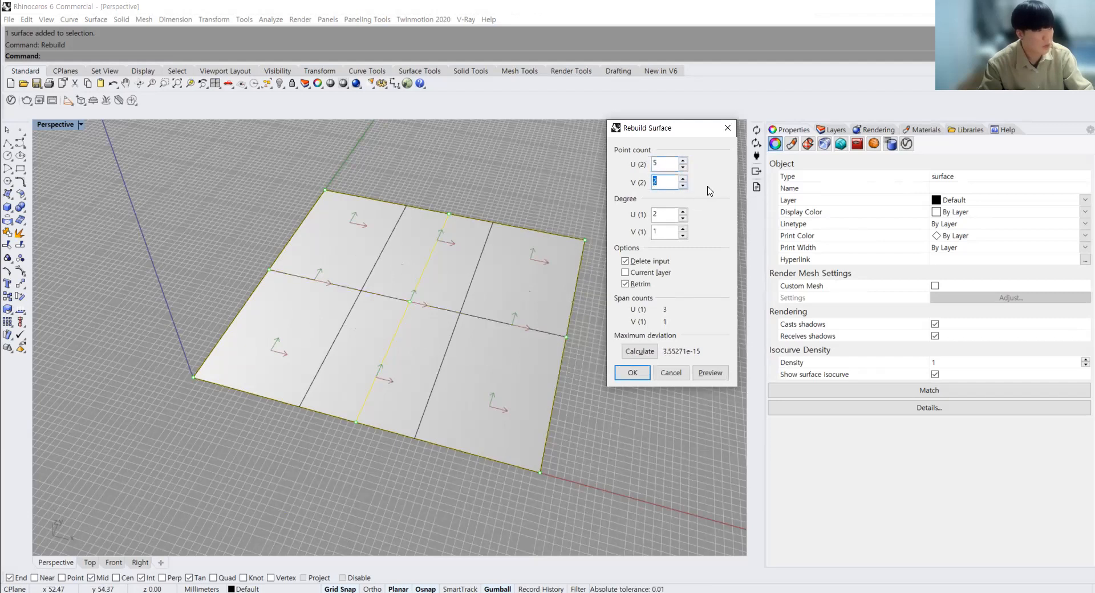
Set the U degree to 1, calculate the maximum deviation and apply the surface rebuild
{"action": "left_click", "coordinate": [684, 218]}
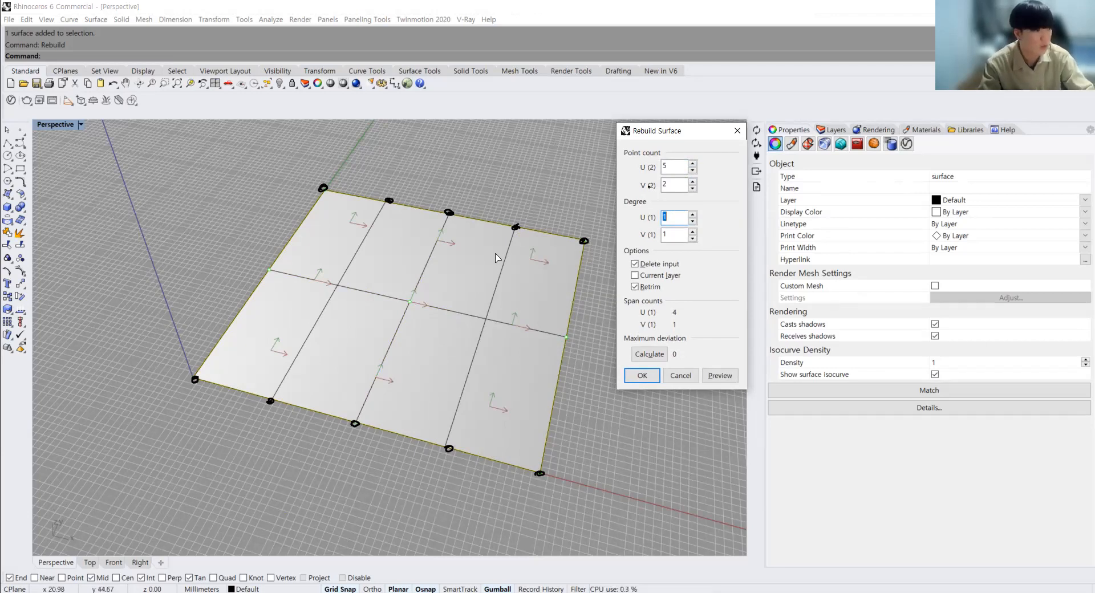
{"action": "left_click", "coordinate": [656, 354]}
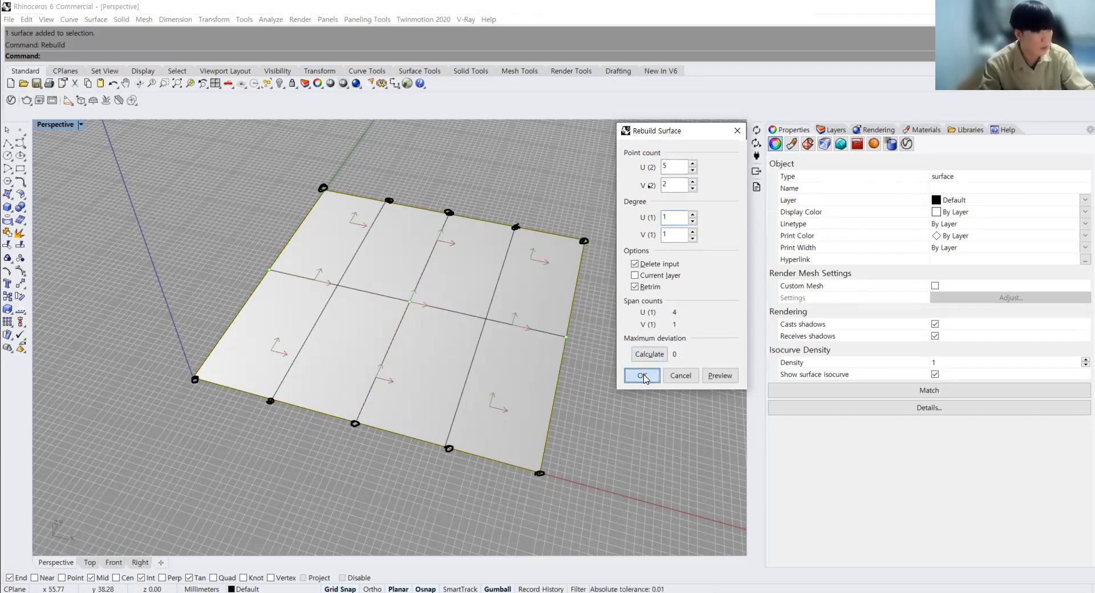
{"action": "left_click", "coordinate": [643, 376]}
{"action": "left_click", "coordinate": [588, 387]}
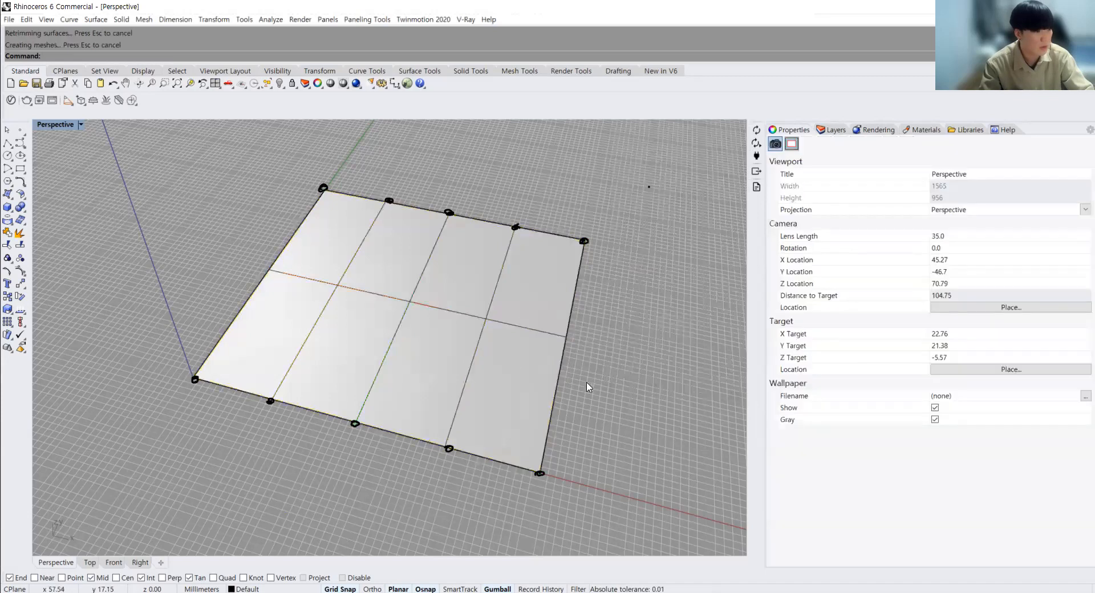
Turn on the control points of the rebuilt surface
{"action": "left_click", "coordinate": [524, 348]}
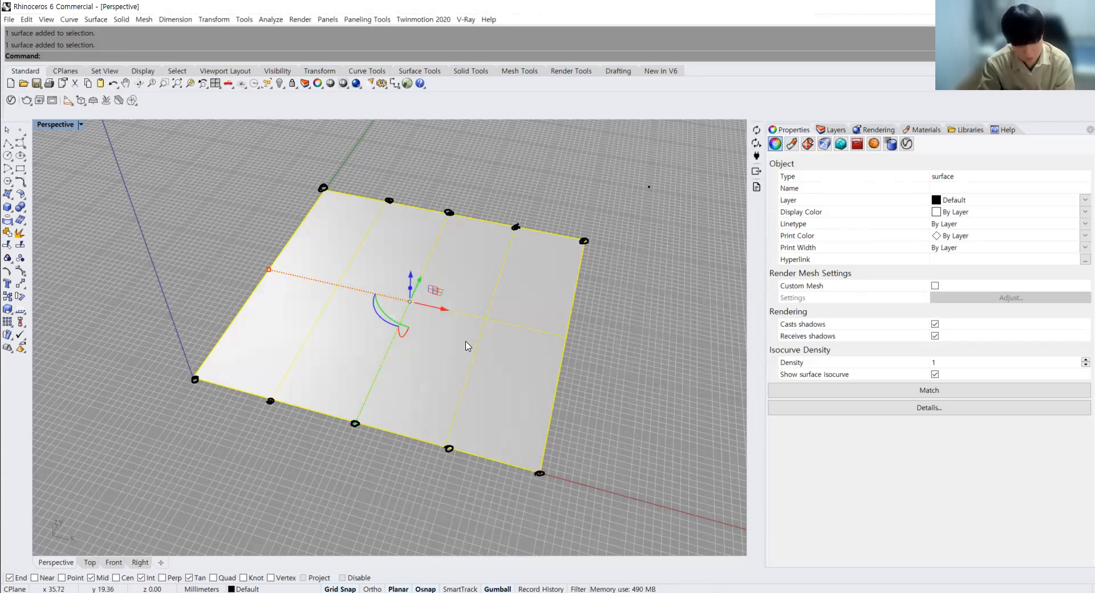
{"action": "key", "text": "Escape"}
{"action": "key", "text": "Escape"}
{"action": "left_click", "coordinate": [512, 346]}
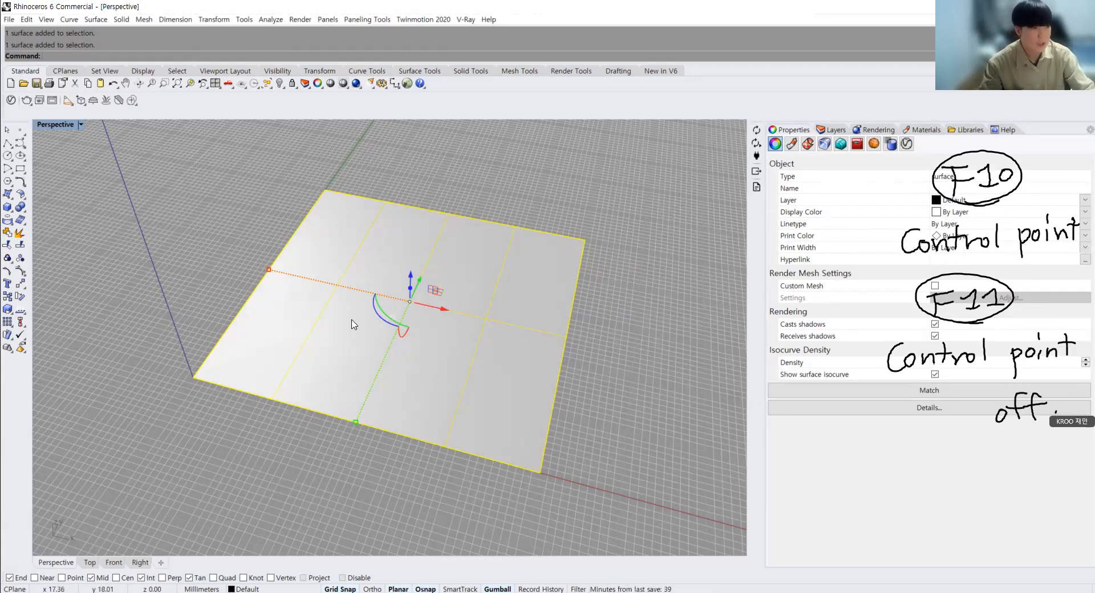
{"action": "left_click", "coordinate": [674, 247]}
{"action": "left_click", "coordinate": [526, 295]}
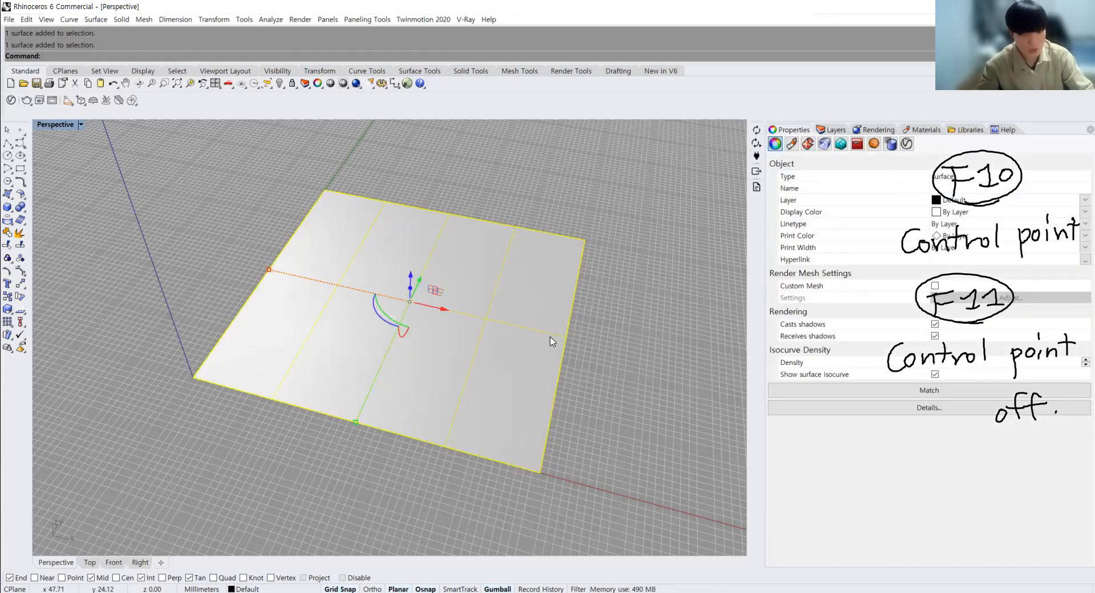
{"action": "key", "text": "F10"}
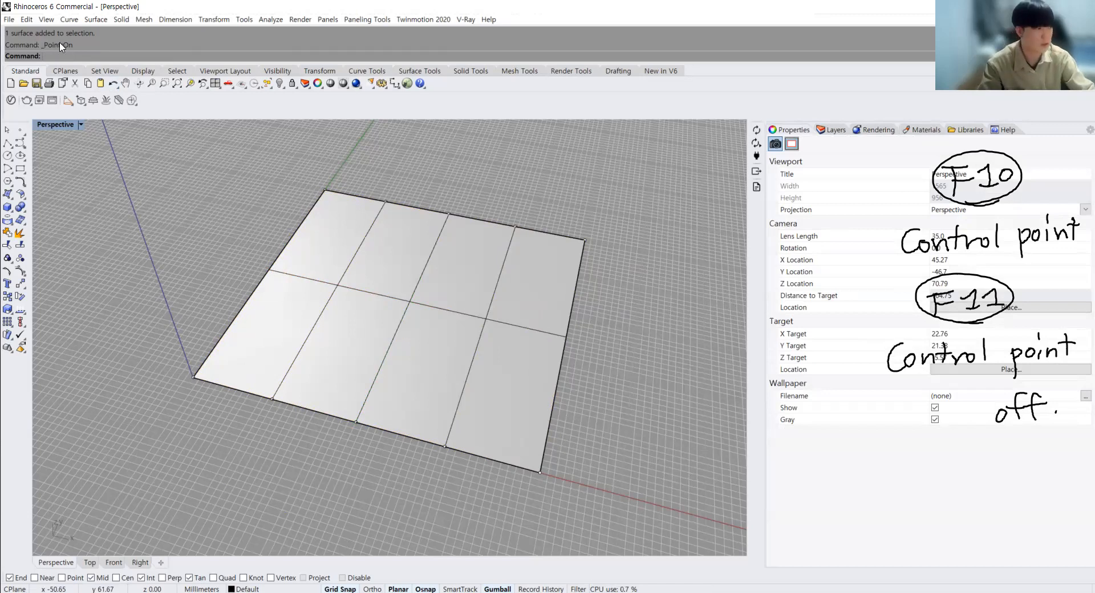
Inspect the control points along the surface's near edge by selecting them one at a time
{"action": "scroll", "coordinate": [406, 311], "scroll_direction": "up", "scroll_amount": 2}
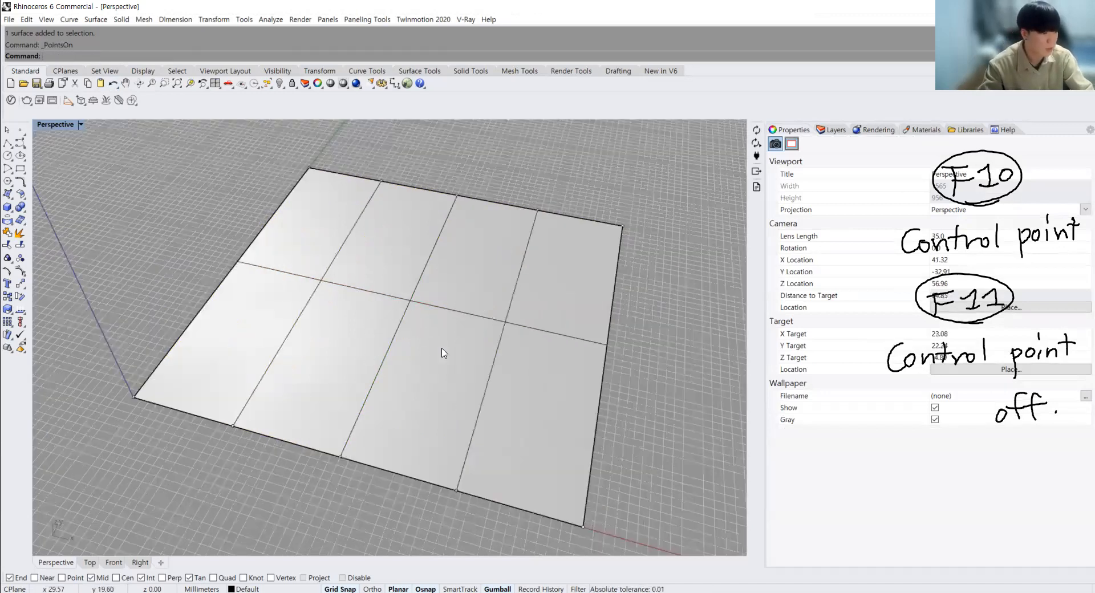
{"action": "right_click_drag", "start_coordinate": [431, 379], "coordinate": [399, 390]}
{"action": "left_click", "coordinate": [130, 369]}
{"action": "left_click", "coordinate": [146, 342]}
{"action": "left_click", "coordinate": [221, 399]}
{"action": "left_click", "coordinate": [255, 432]}
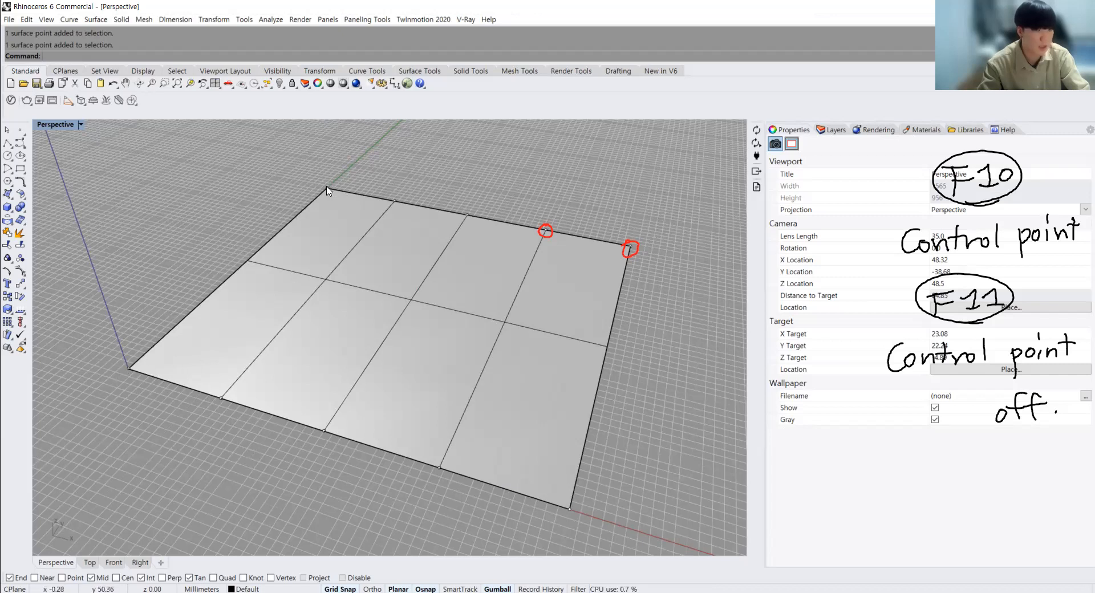
Try raising one control point on the surface's far edge vertically, inspect the deformation and undo the move
{"action": "left_click", "coordinate": [545, 232]}
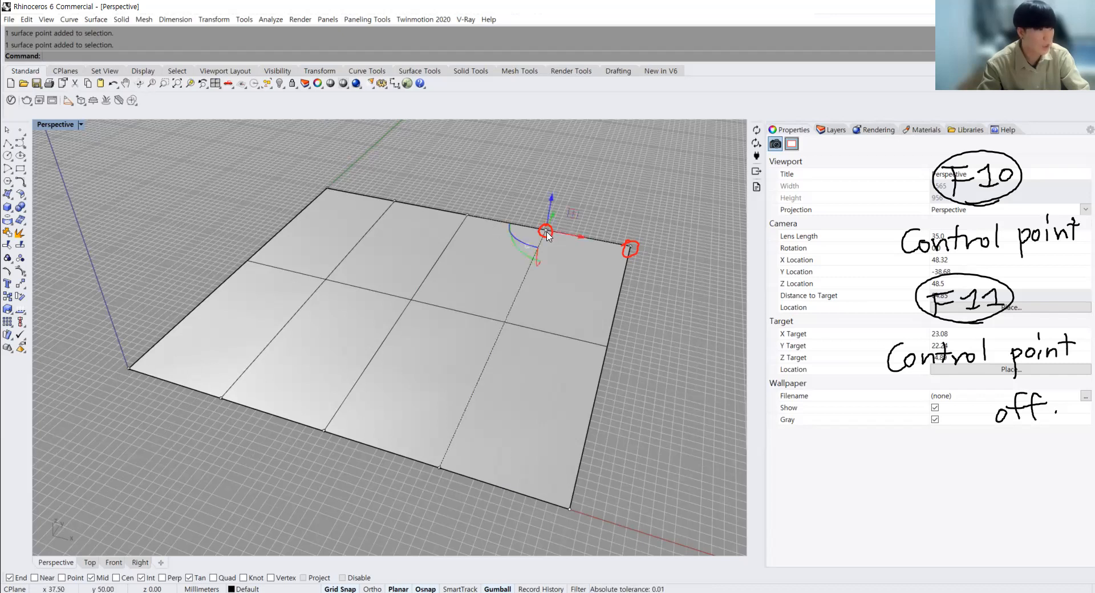
{"action": "left_click_drag", "start_coordinate": [551, 202], "coordinate": [569, 140]}
{"action": "right_click_drag", "start_coordinate": [542, 254], "coordinate": [547, 280]}
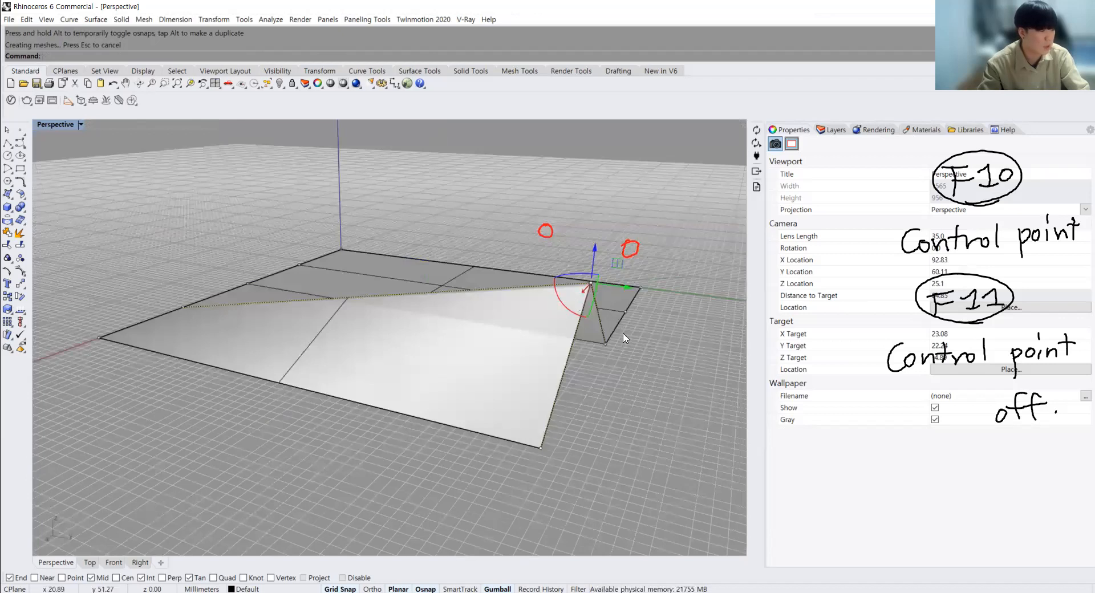
{"action": "right_click_drag", "start_coordinate": [592, 313], "coordinate": [247, 415]}
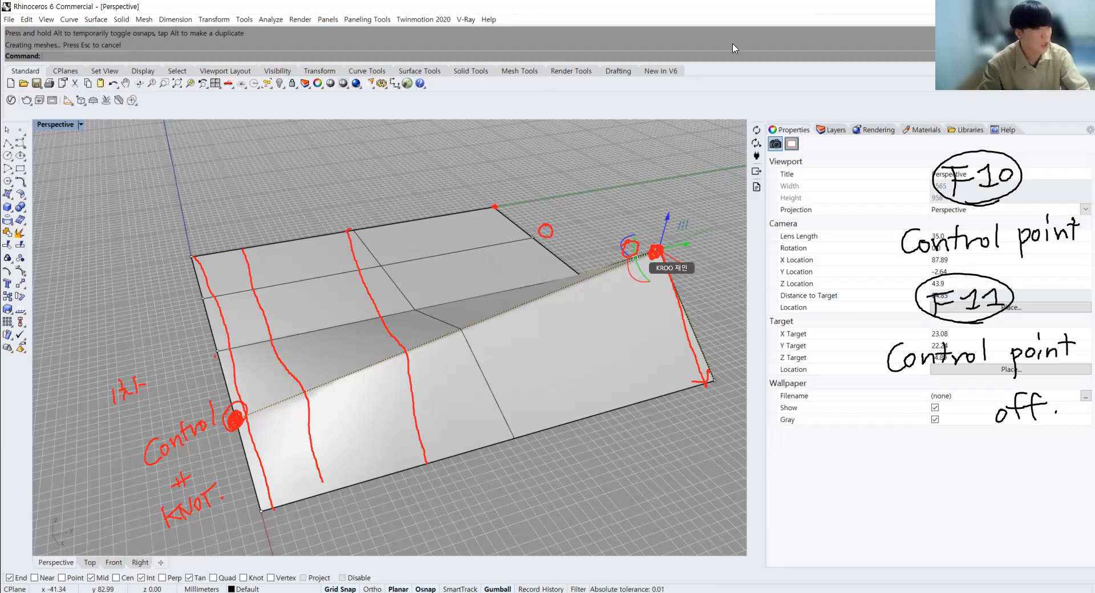
{"action": "key", "text": "ctrl+z"}
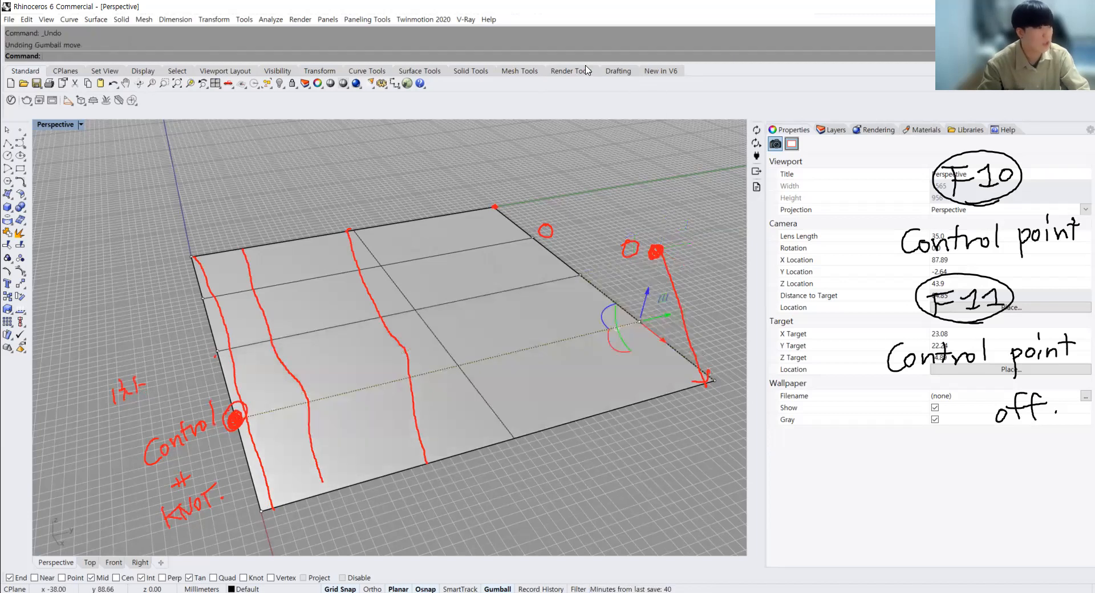
{"action": "left_click", "coordinate": [658, 35]}
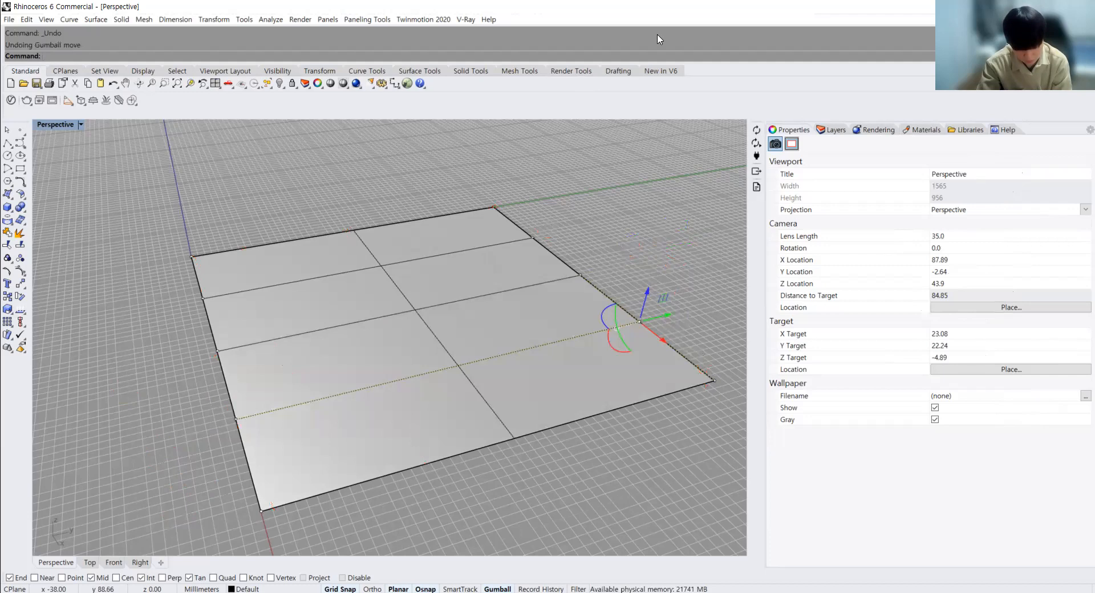
Rebuild the surface with a point count of 5 in U and 3 in V and degree 2 in both directions
{"action": "left_click", "coordinate": [493, 343]}
{"action": "right_click_drag", "start_coordinate": [336, 333], "coordinate": [390, 345]}
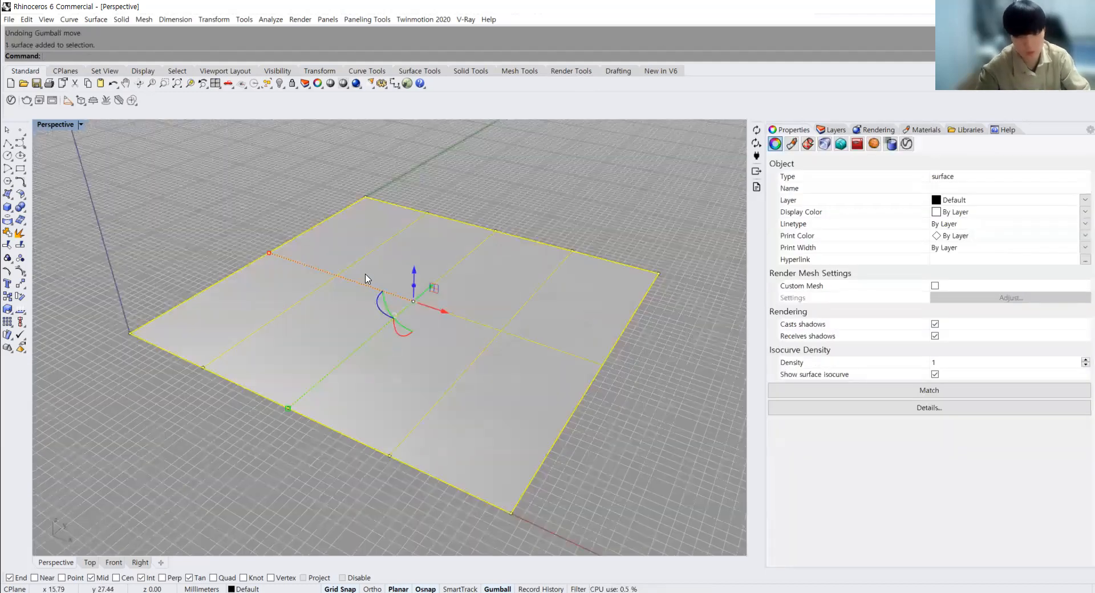
{"action": "type", "text": "Rebuild"}
{"action": "key", "text": "Return"}
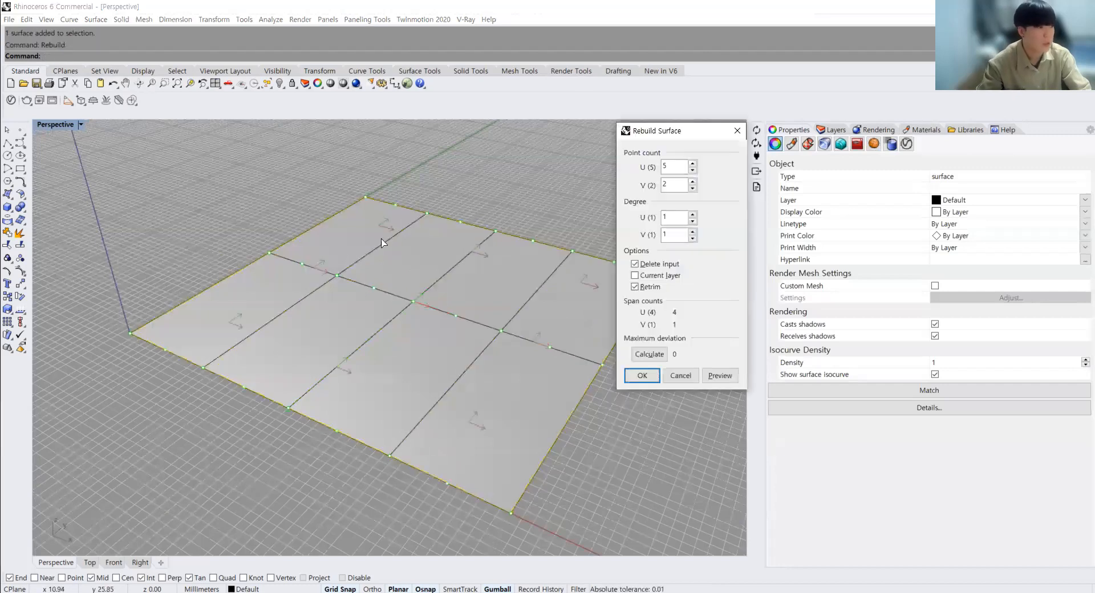
{"action": "left_click", "coordinate": [693, 182]}
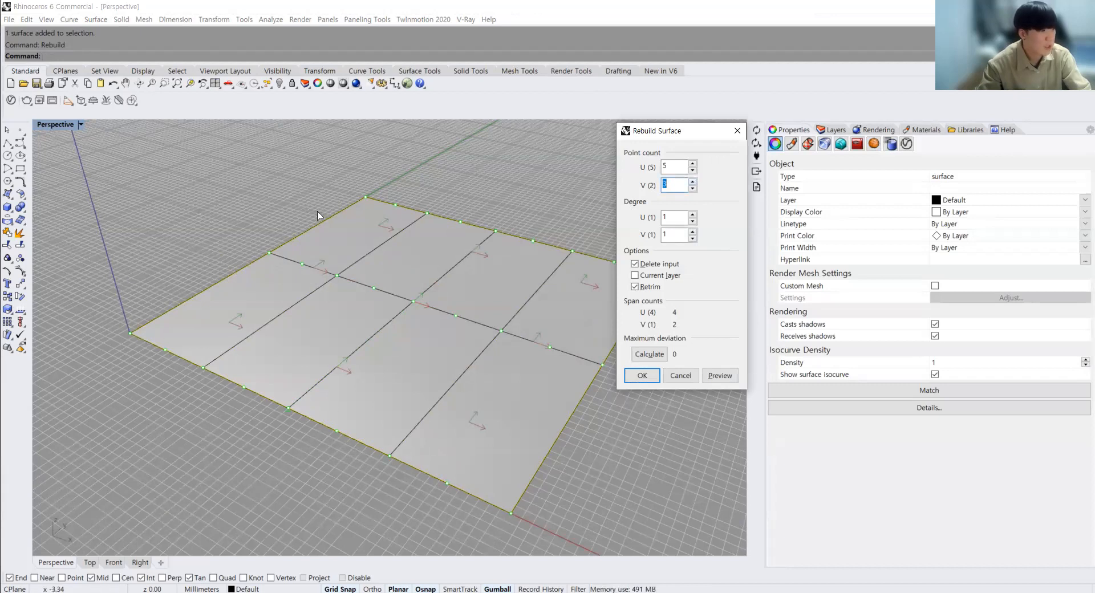
{"action": "left_click", "coordinate": [693, 214]}
{"action": "left_click", "coordinate": [692, 231]}
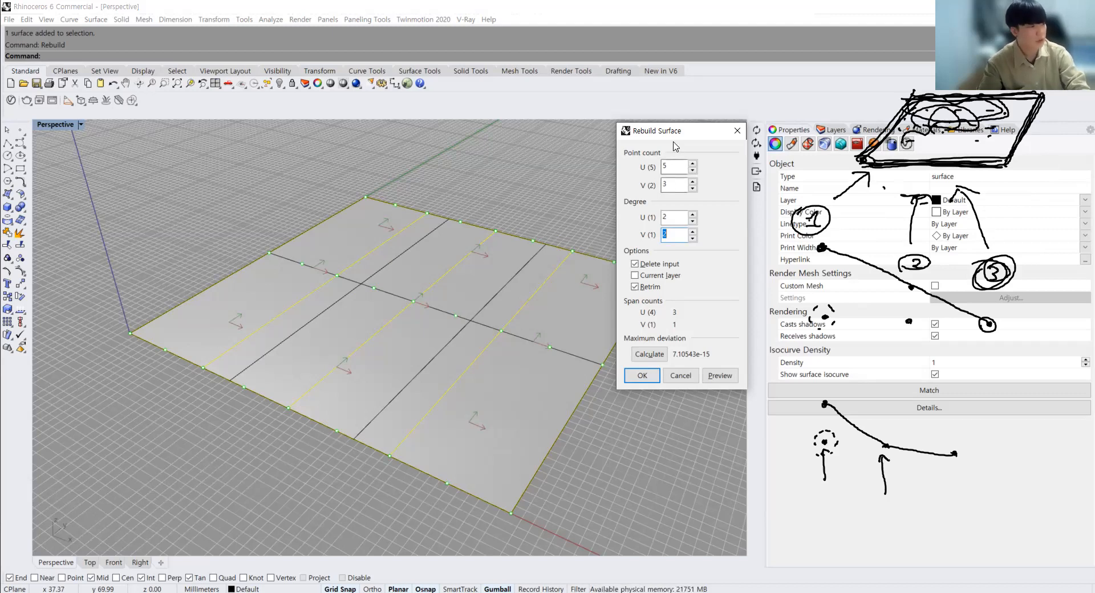
{"action": "left_click_drag", "start_coordinate": [638, 133], "coordinate": [619, 128]}
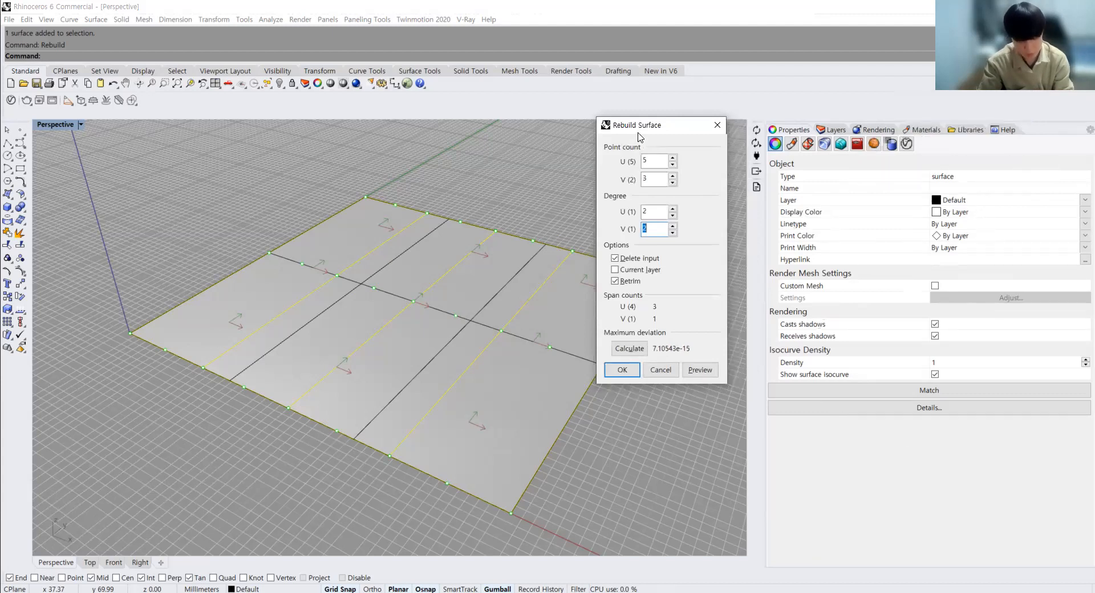
{"action": "left_click_drag", "start_coordinate": [671, 131], "coordinate": [751, 135]}
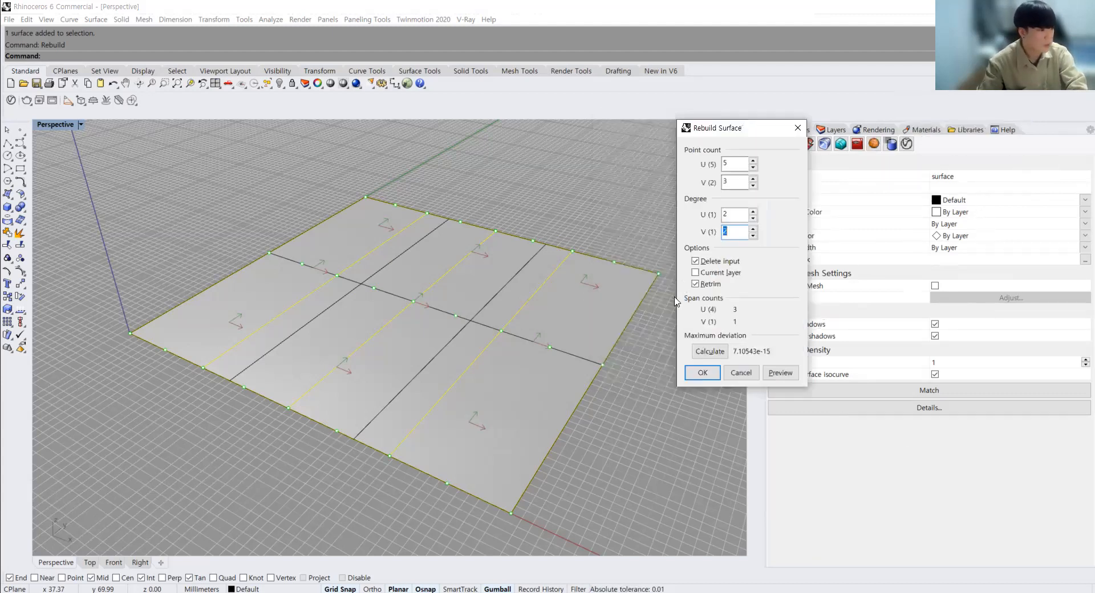
{"action": "left_click", "coordinate": [733, 164]}
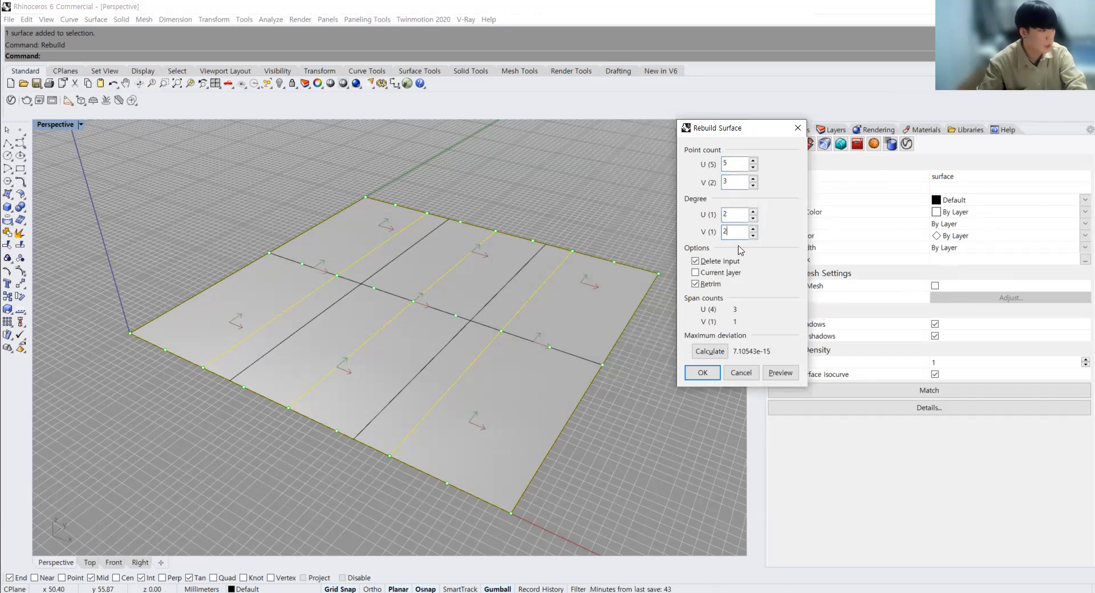
{"action": "left_click", "coordinate": [709, 375]}
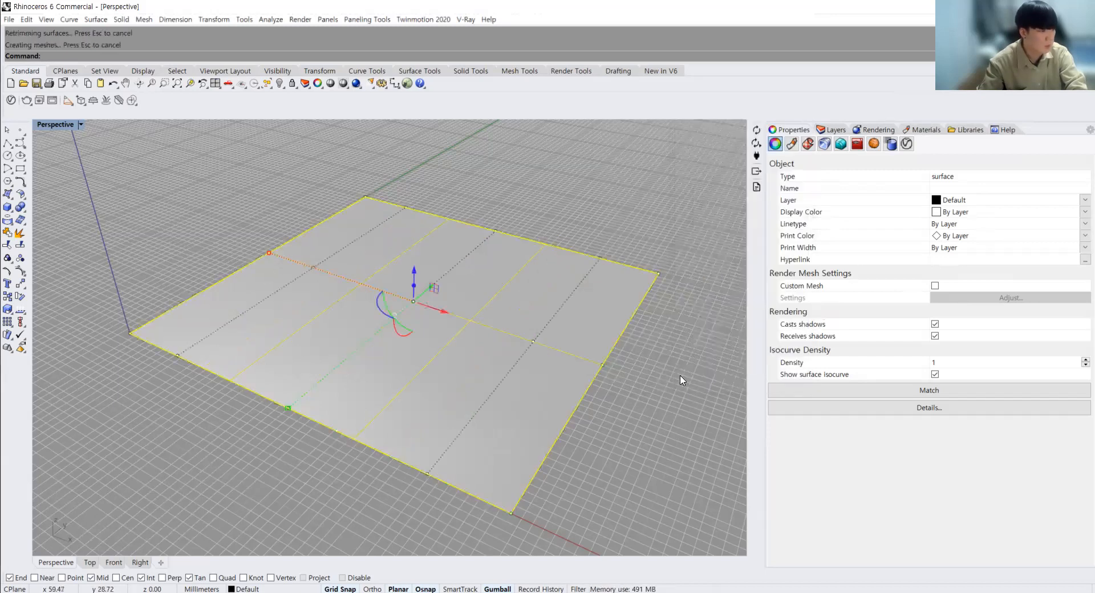
Raise the centre control point of the rebuilt surface vertically to form a smooth bulge
{"action": "left_click", "coordinate": [605, 412]}
{"action": "left_click", "coordinate": [555, 396]}
{"action": "key", "text": "Escape"}
{"action": "left_click", "coordinate": [543, 379]}
{"action": "left_click", "coordinate": [595, 416]}
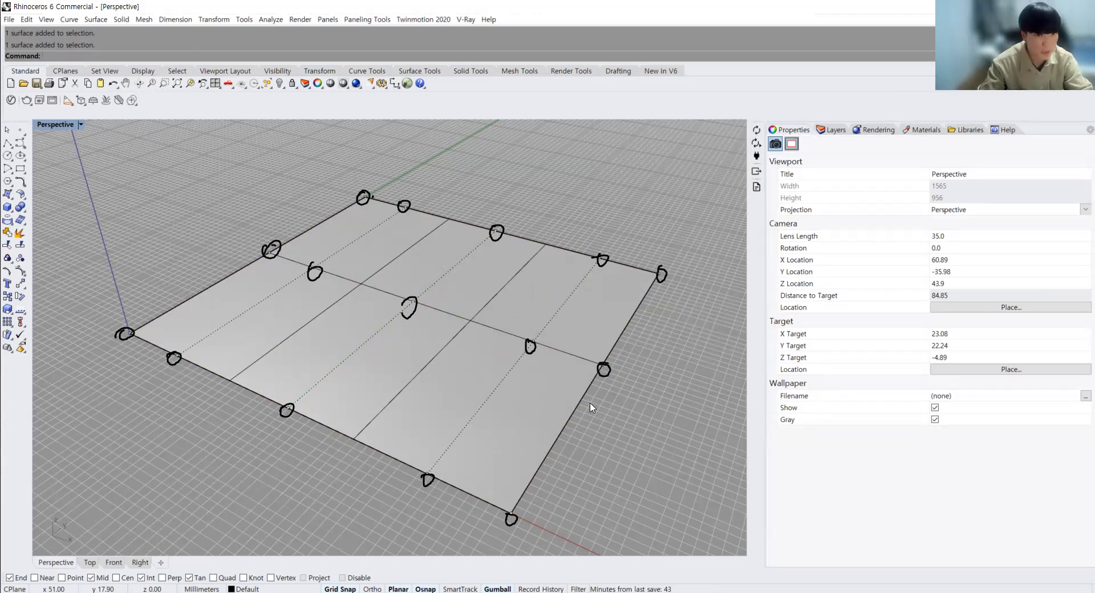
{"action": "left_click", "coordinate": [411, 308]}
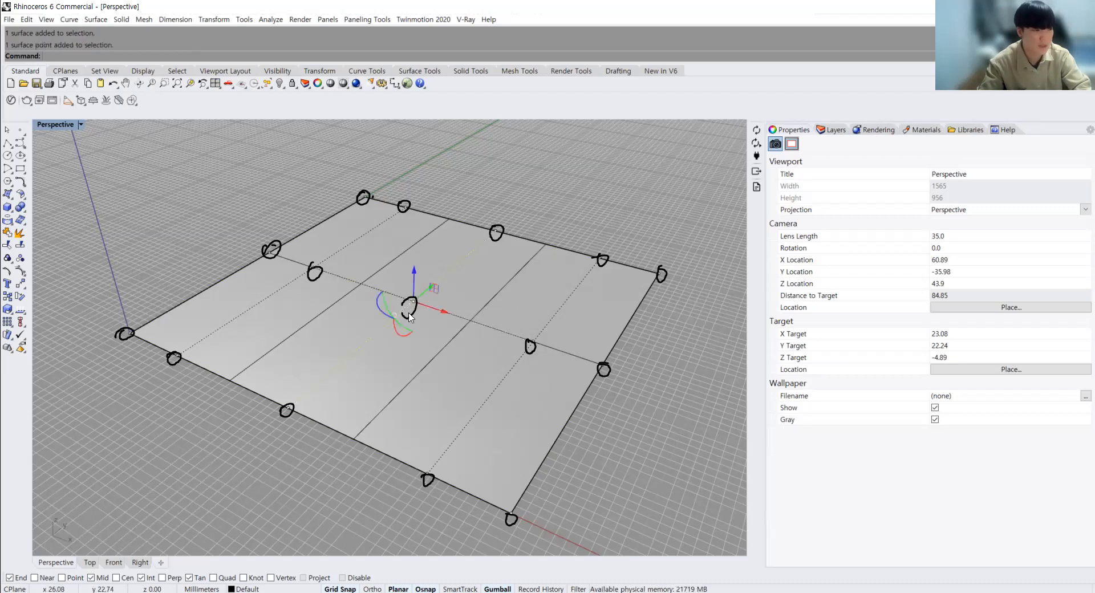
{"action": "right_click_drag", "start_coordinate": [410, 317], "coordinate": [489, 339]}
{"action": "left_click_drag", "start_coordinate": [415, 282], "coordinate": [408, 194]}
{"action": "right_click_drag", "start_coordinate": [530, 344], "coordinate": [532, 305]}
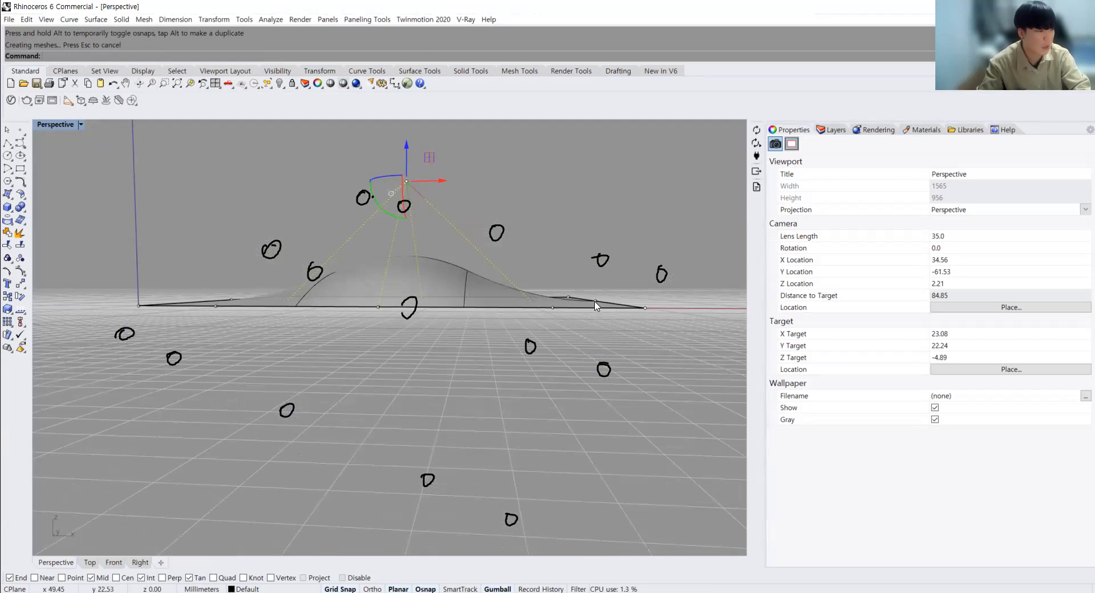
{"action": "mouse_move", "coordinate": [499, 302]}
{"action": "right_mouse_down"}
{"action": "mouse_move", "coordinate": [428, 308]}
{"action": "mouse_move", "coordinate": [432, 281]}
{"action": "mouse_move", "coordinate": [429, 294]}
{"action": "right_mouse_up"}
Raise the middle-row control point beside the centre, on the side farther from the origin, to a similar height
{"action": "left_click", "coordinate": [214, 309]}
{"action": "left_click", "coordinate": [213, 308]}
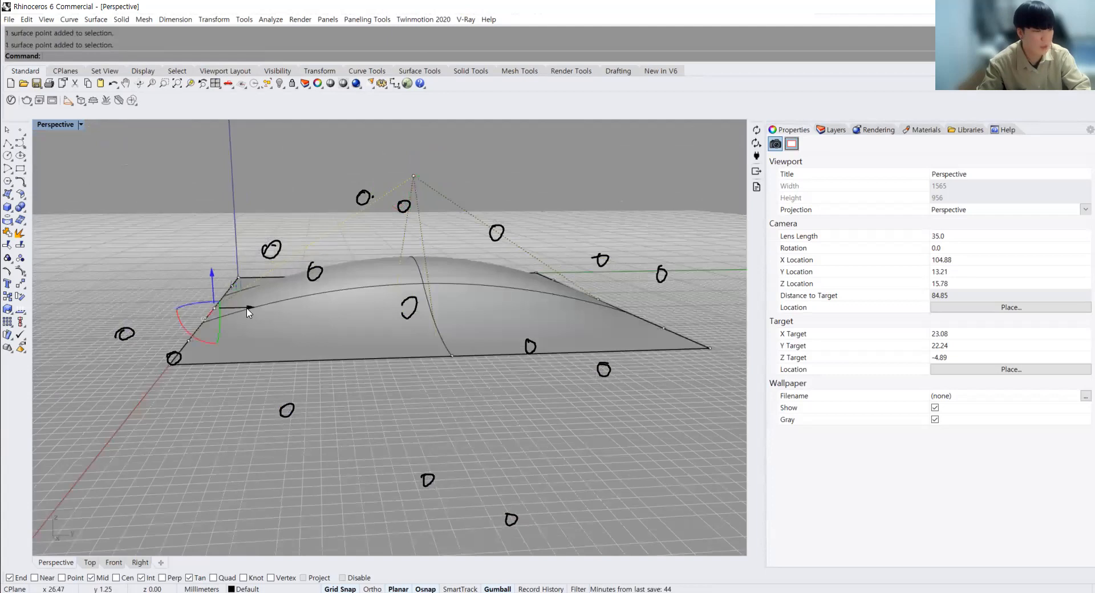
{"action": "left_click", "coordinate": [181, 274]}
{"action": "left_click", "coordinate": [214, 309]}
{"action": "right_click_drag", "start_coordinate": [159, 254], "coordinate": [212, 330]}
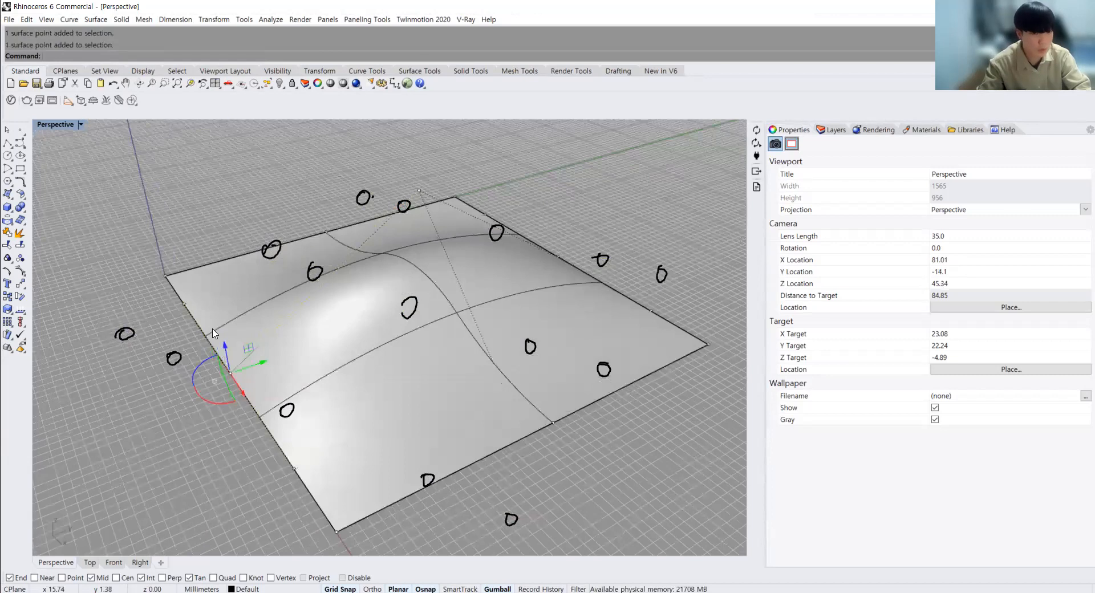
{"action": "right_click_drag", "start_coordinate": [492, 368], "coordinate": [525, 311]}
{"action": "left_click_drag", "start_coordinate": [537, 279], "coordinate": [537, 171]}
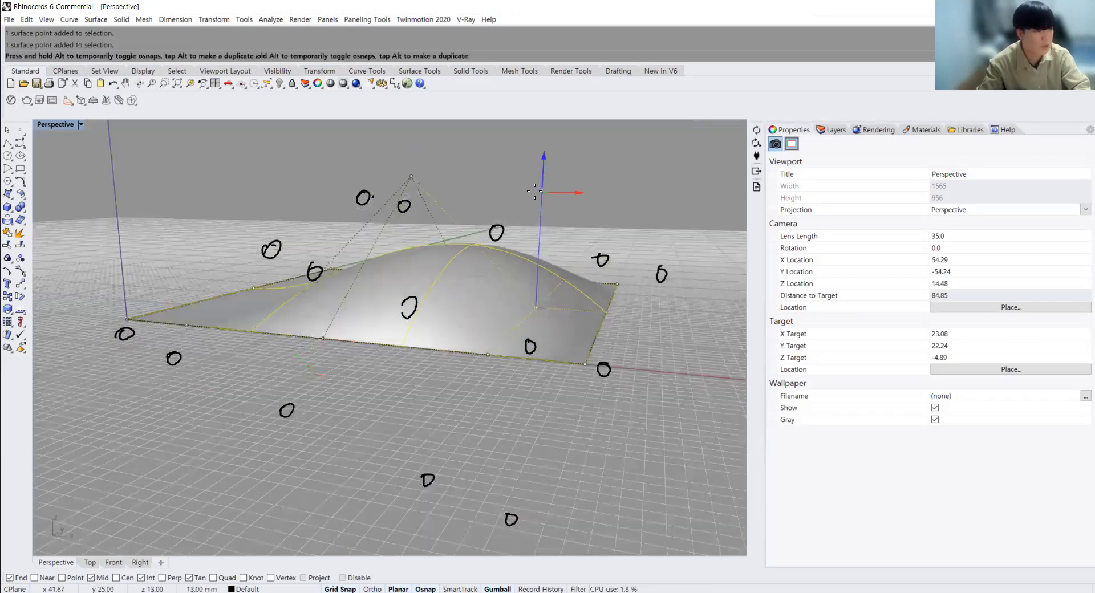
{"action": "right_click_drag", "start_coordinate": [633, 328], "coordinate": [505, 323]}
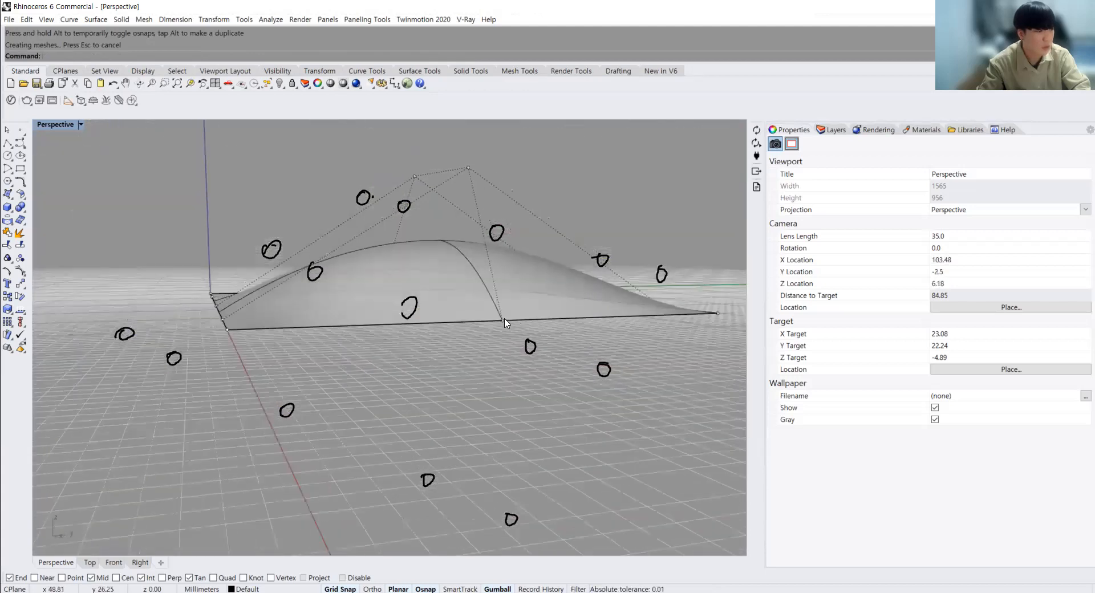
Lower the interior middle-row control point nearest the origin below the surface plane
{"action": "right_click_drag", "start_coordinate": [274, 340], "coordinate": [456, 297]}
{"action": "left_click", "coordinate": [281, 301]}
{"action": "right_click_drag", "start_coordinate": [280, 301], "coordinate": [456, 383]}
{"action": "right_click_drag", "start_coordinate": [533, 377], "coordinate": [384, 362]}
Examine the deformed surface's profile against its control points in the Front view and return to the maximized Perspective view
{"action": "left_click", "coordinate": [367, 299]}
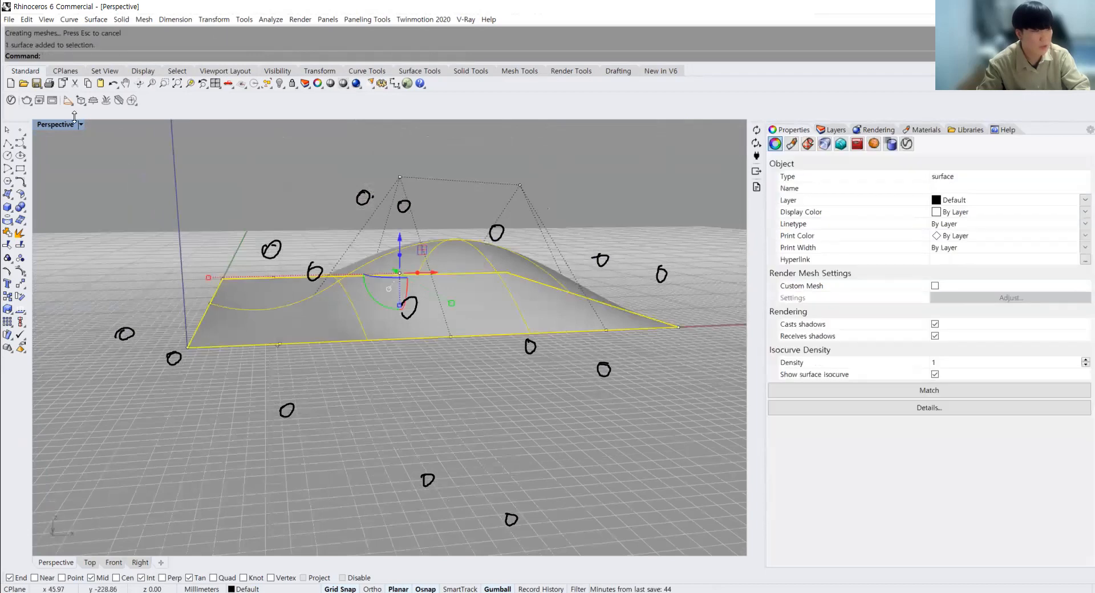
{"action": "double_click", "coordinate": [57, 125]}
{"action": "double_click", "coordinate": [44, 344]}
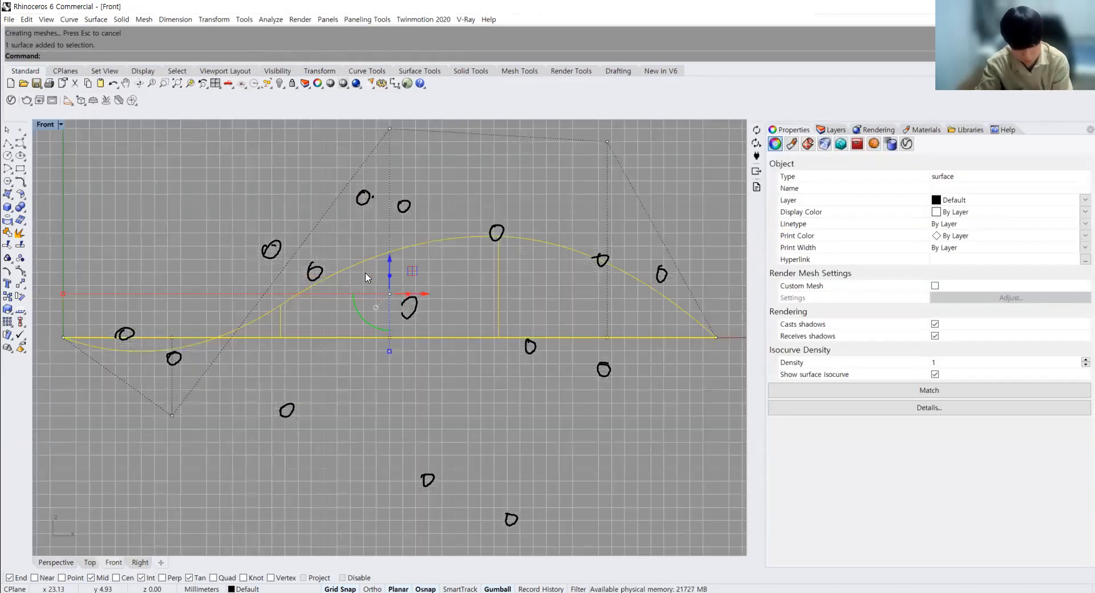
{"action": "scroll", "coordinate": [389, 309], "scroll_direction": "down", "scroll_amount": 3}
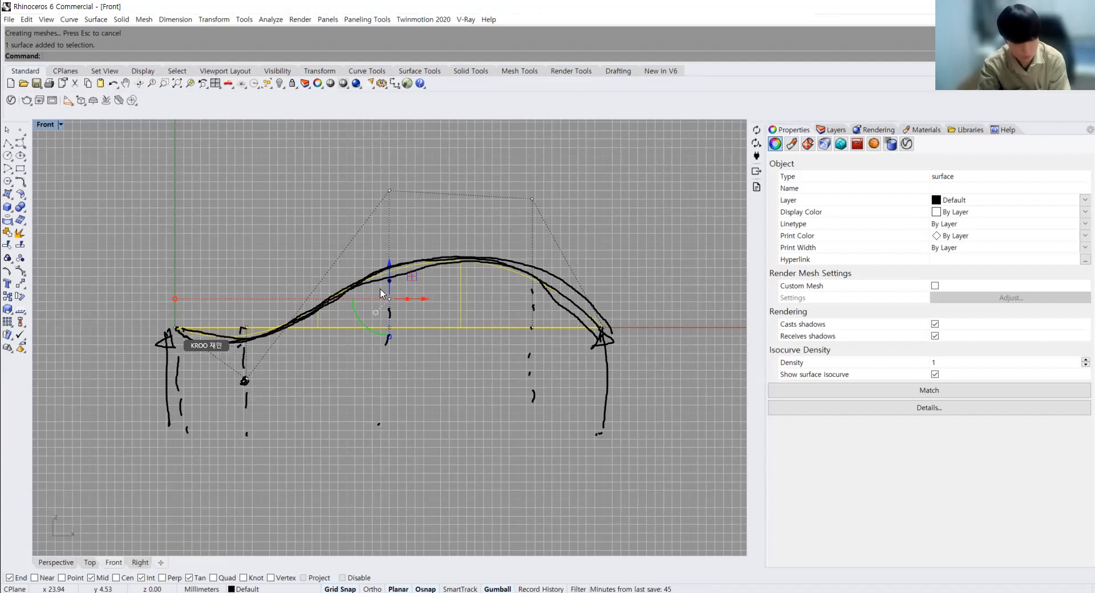
{"action": "double_click", "coordinate": [44, 125]}
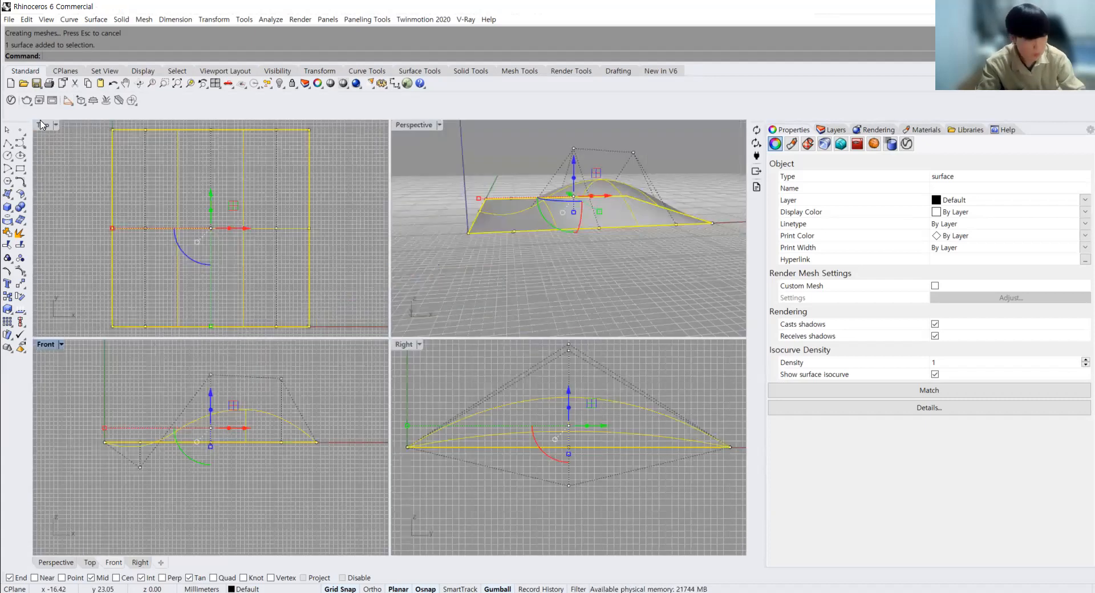
{"action": "right_click_drag", "start_coordinate": [482, 187], "coordinate": [508, 228]}
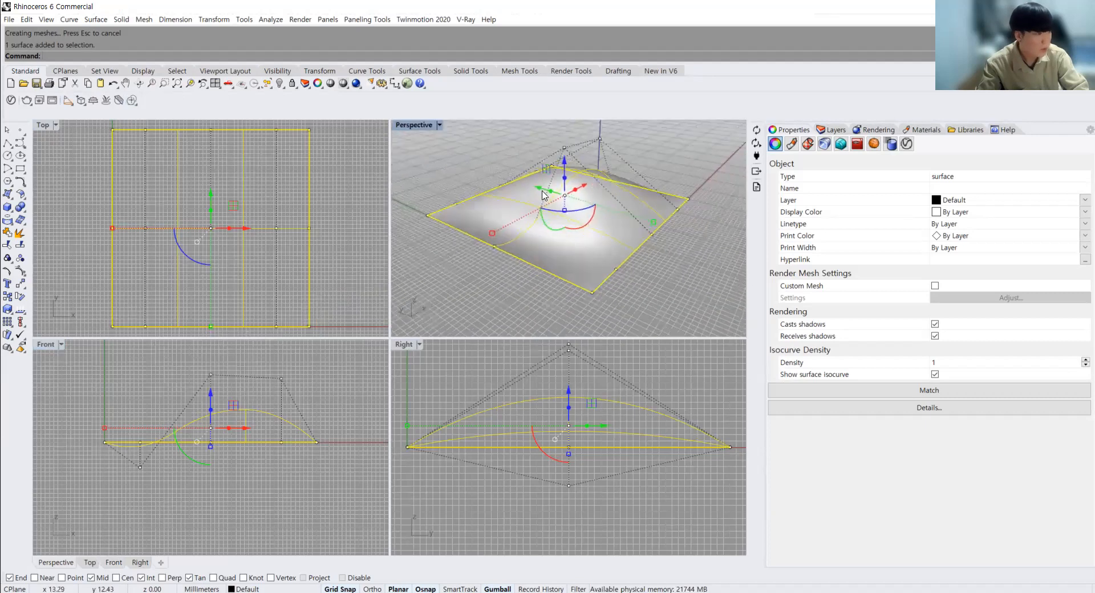
{"action": "double_click", "coordinate": [419, 127]}
{"action": "key", "text": "Escape"}
{"action": "right_click_drag", "start_coordinate": [519, 207], "coordinate": [506, 211]}
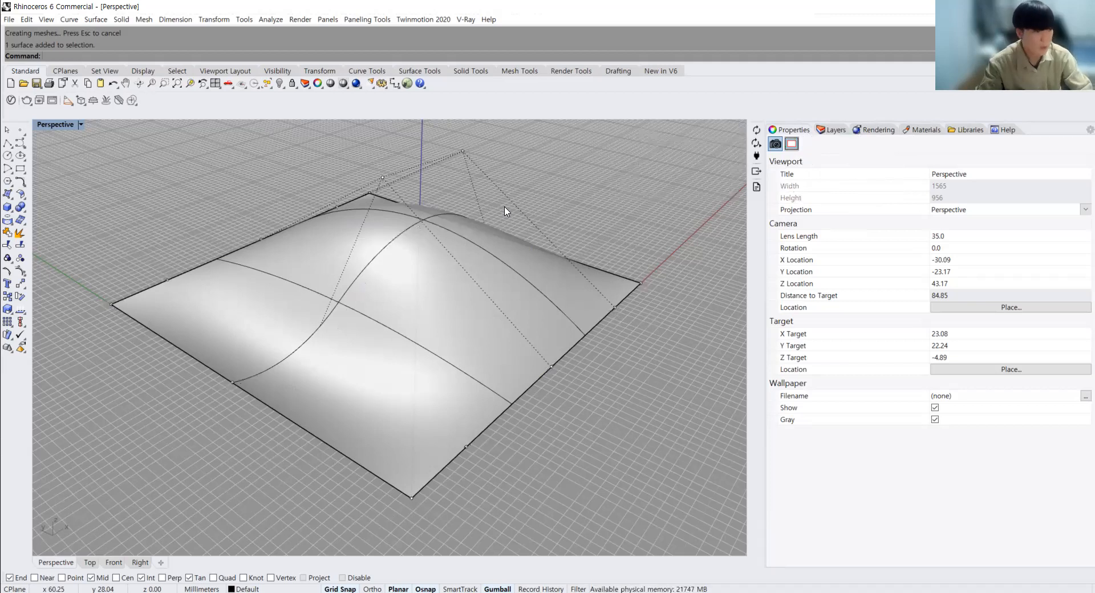
{"action": "right_click_drag", "start_coordinate": [605, 308], "coordinate": [435, 347]}
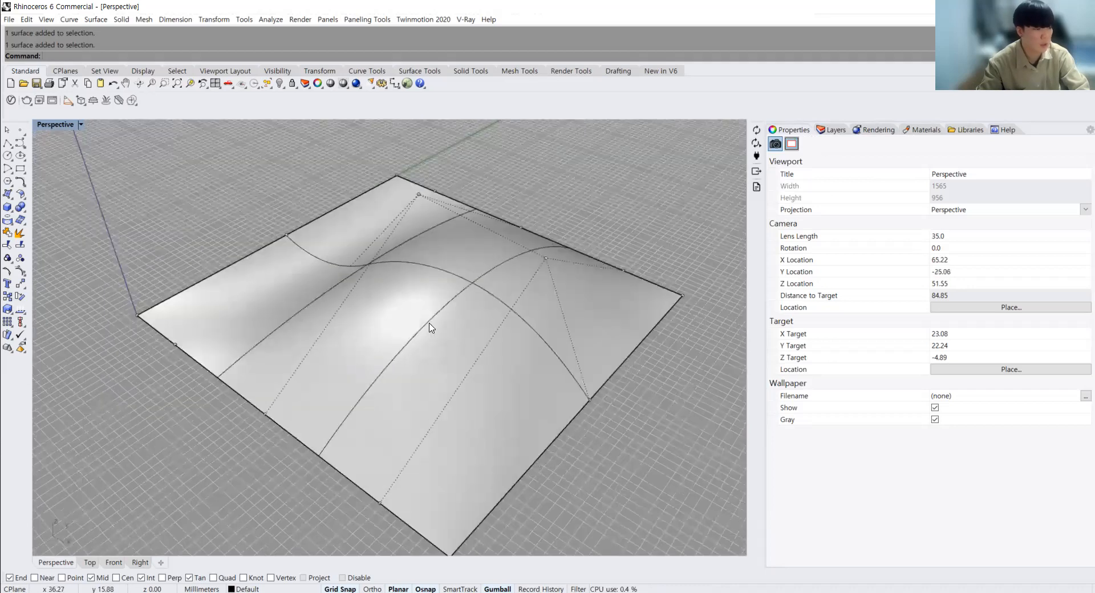
Delete the deformed surface
{"action": "left_click", "coordinate": [430, 327]}
{"action": "type", "text": "Rebuild"}
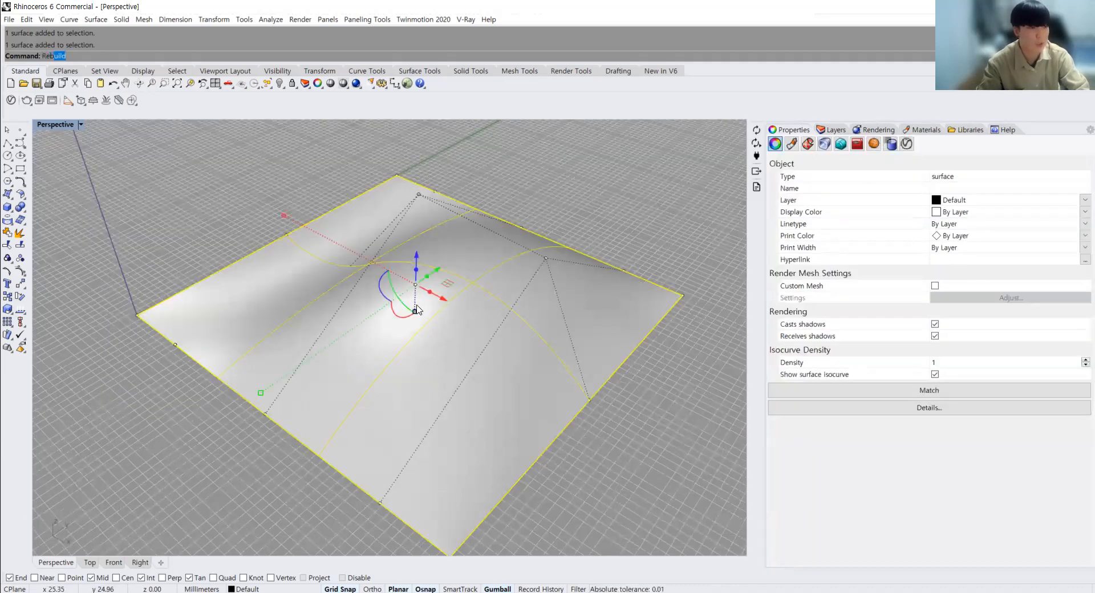
{"action": "key", "text": "Return"}
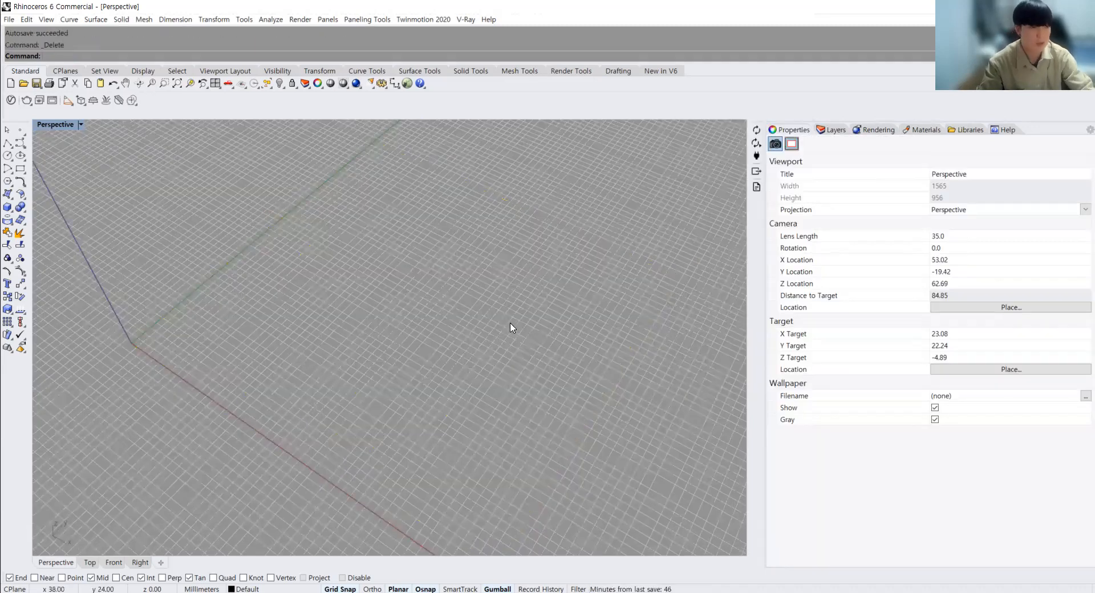
Create a freehand tapered four-sided surface from four corner points on the ground plane
{"action": "left_click", "coordinate": [8, 194]}
{"action": "left_click", "coordinate": [368, 326]}
{"action": "left_click", "coordinate": [376, 266]}
{"action": "left_click", "coordinate": [605, 244]}
{"action": "left_click", "coordinate": [600, 433]}
Rebuild the tapered surface with a point count of 5 in U and 2 in V, degree 2 in U and 1 in V
{"action": "left_click", "coordinate": [516, 354]}
{"action": "type", "text": "re"}
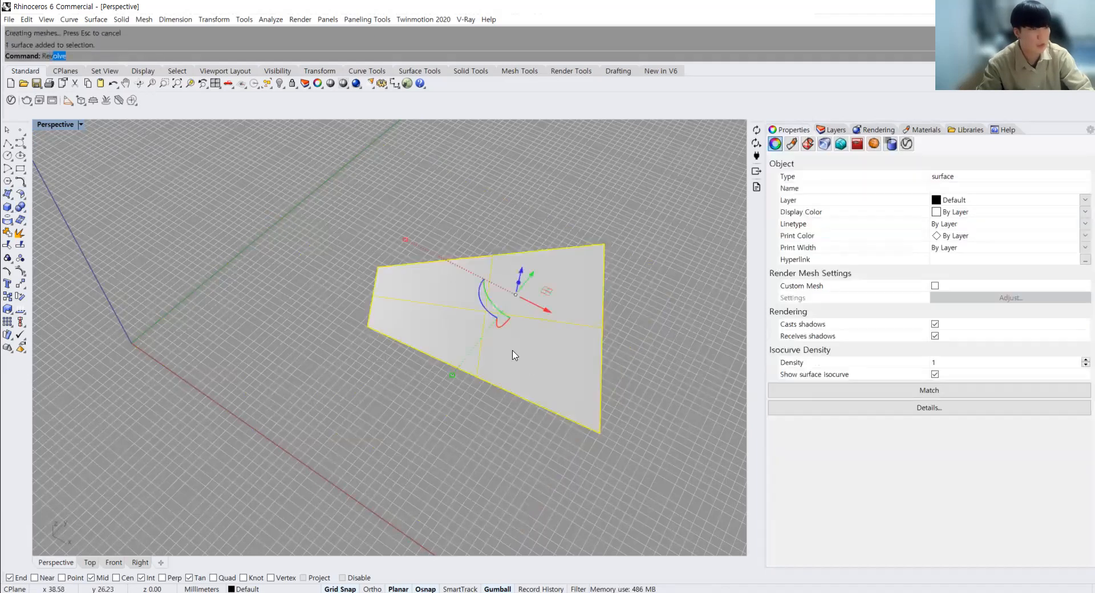
{"action": "type", "text": "n"}
{"action": "type", "text": "build"}
{"action": "key", "text": "Return"}
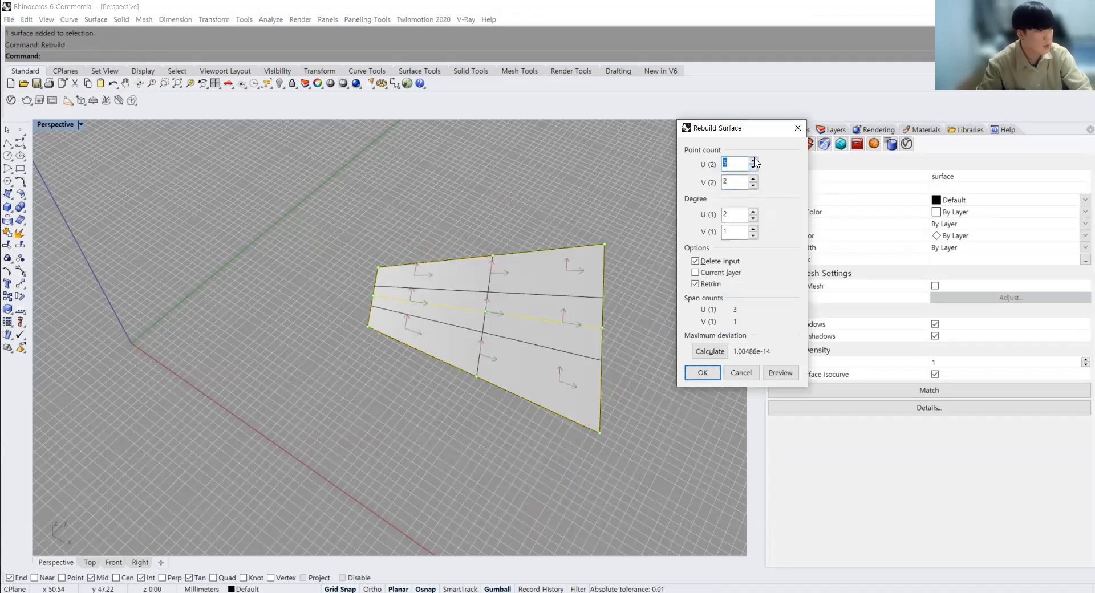
{"action": "left_click", "coordinate": [702, 372]}
Turn on the control points of the tapered surface and examine their layout in both directions
{"action": "right_click_drag", "start_coordinate": [611, 360], "coordinate": [557, 312]}
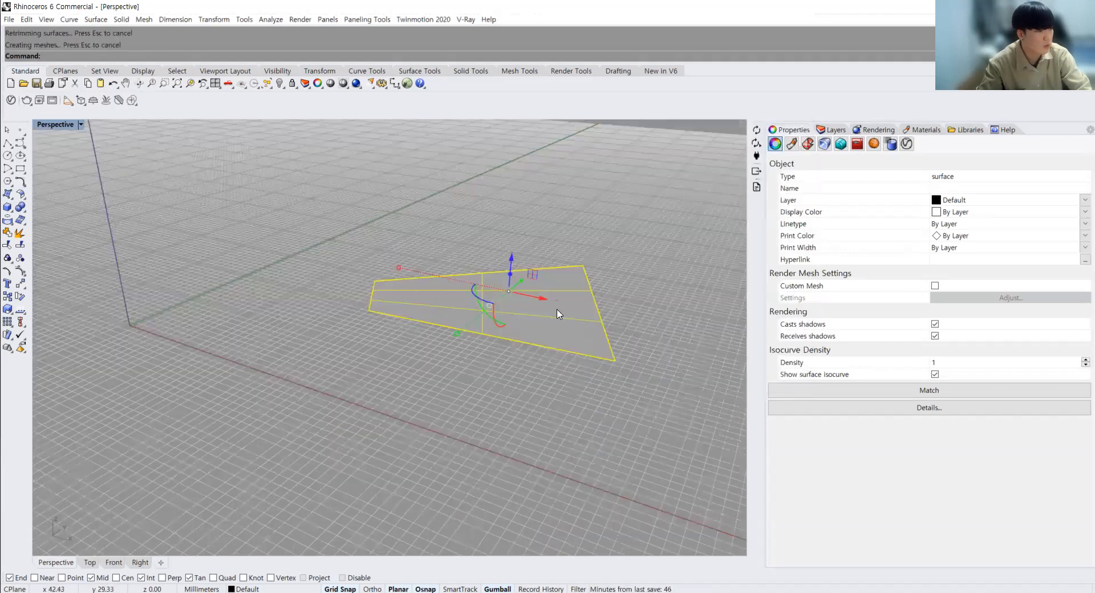
{"action": "key", "text": "F10"}
{"action": "key", "text": "F11"}
{"action": "left_click", "coordinate": [526, 307]}
{"action": "key", "text": "F10"}
{"action": "right_click_drag", "start_coordinate": [503, 290], "coordinate": [502, 314]}
{"action": "right_click_drag", "start_coordinate": [431, 320], "coordinate": [381, 278]}
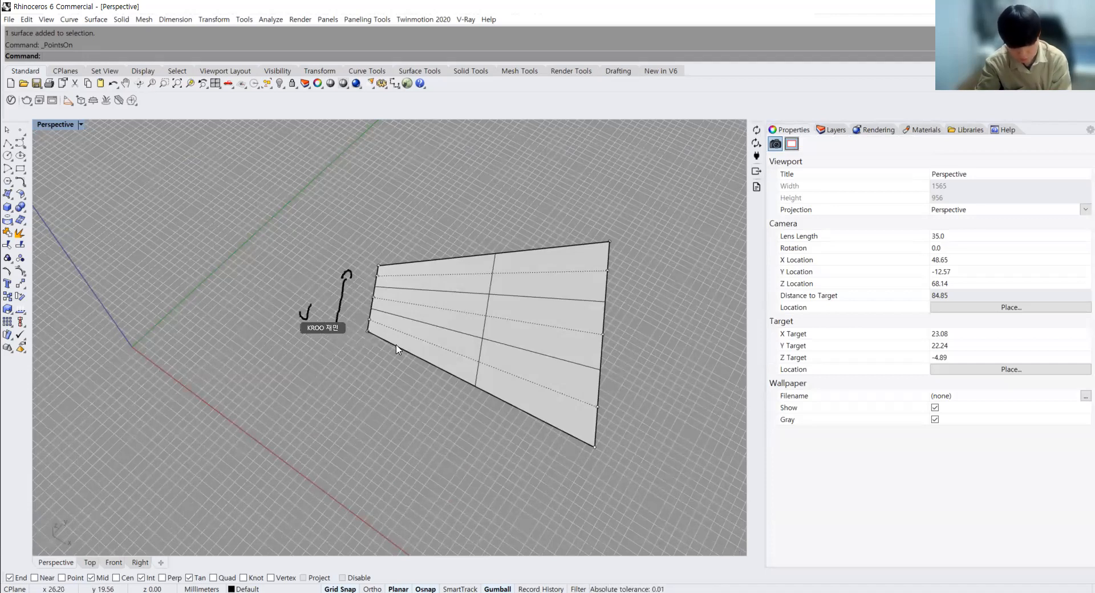
Rebuild the tapered surface with a point count of 5 and degree 2 in both U and V
{"action": "left_click", "coordinate": [440, 322]}
{"action": "type", "text": "Rev"}
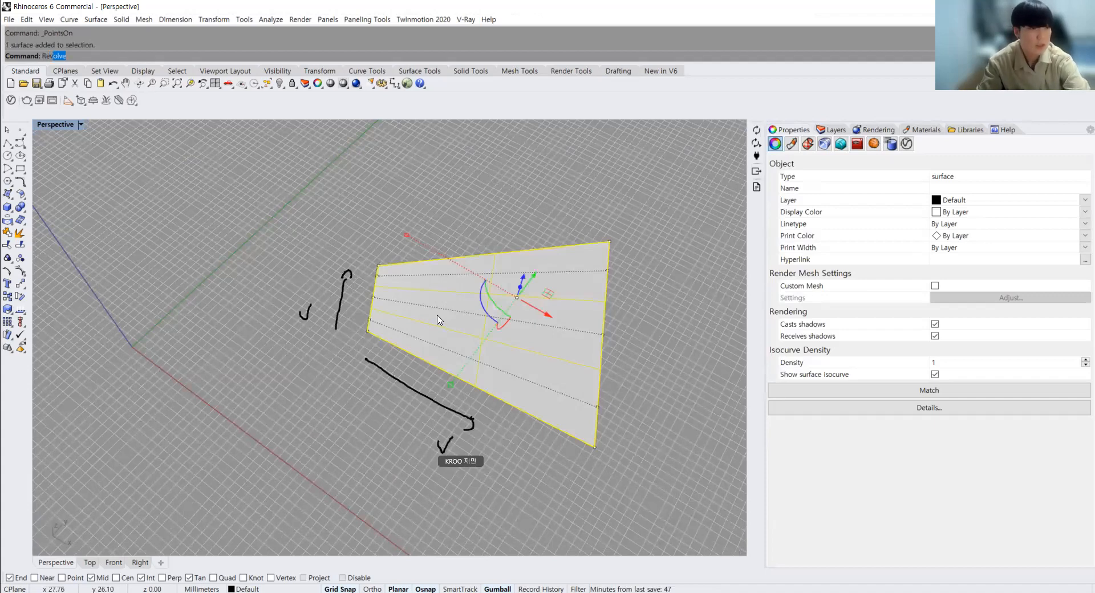
{"action": "key", "text": "BackSpace"}
{"action": "type", "text": "build"}
{"action": "key", "text": "Return"}
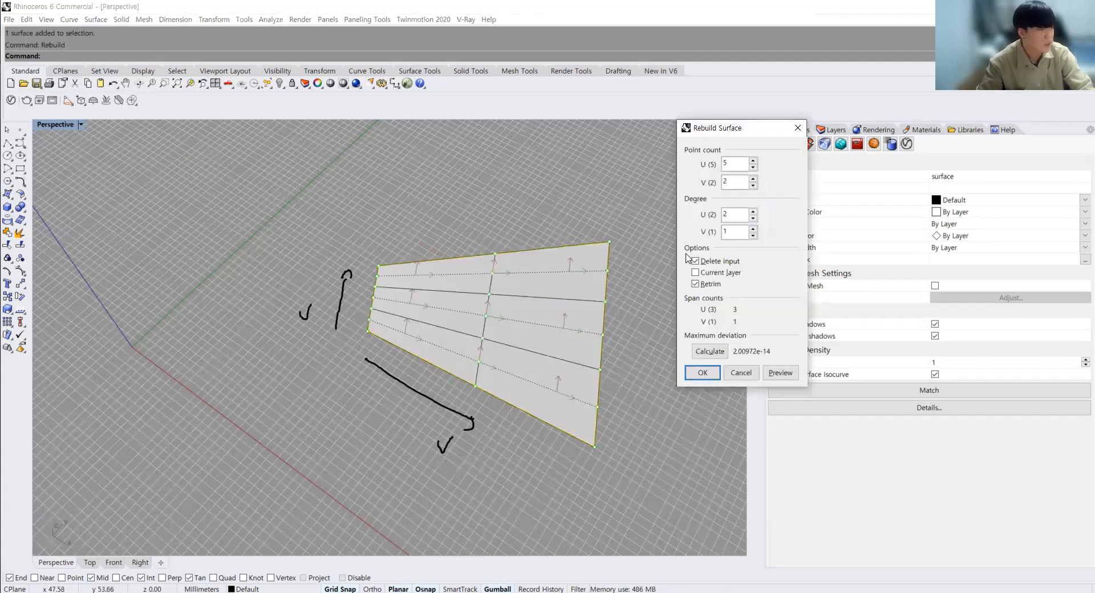
{"action": "left_click", "coordinate": [753, 178]}
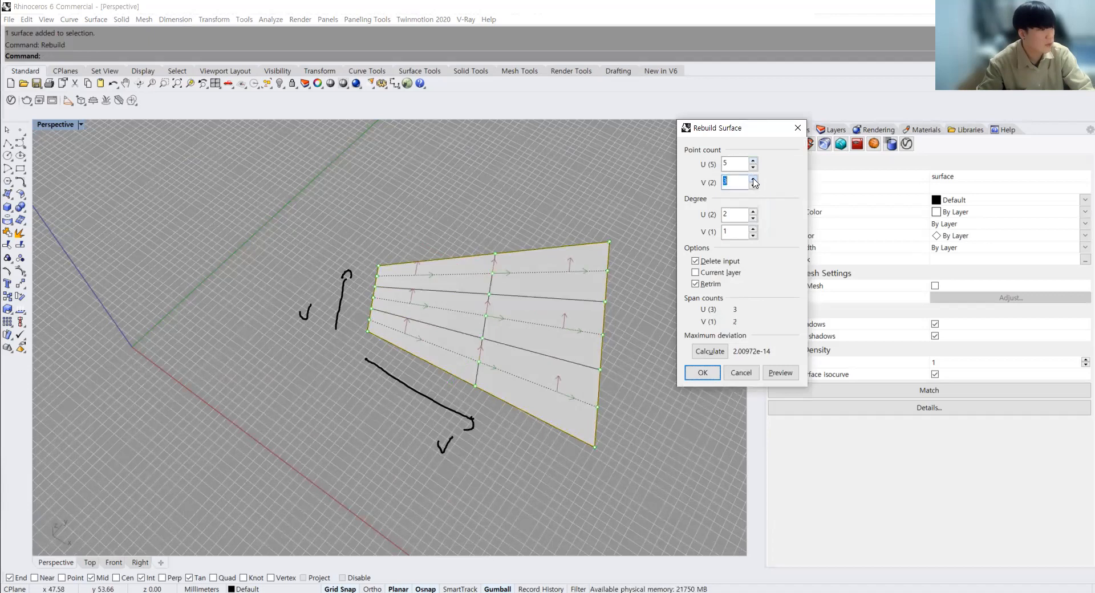
{"action": "left_click", "coordinate": [754, 229]}
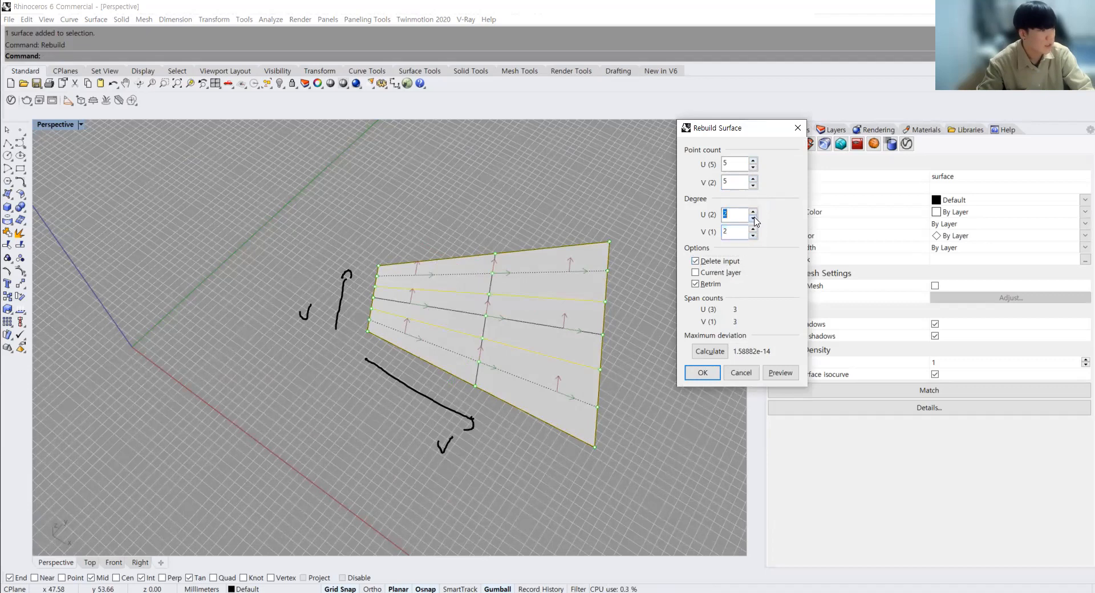
{"action": "left_click", "coordinate": [703, 373]}
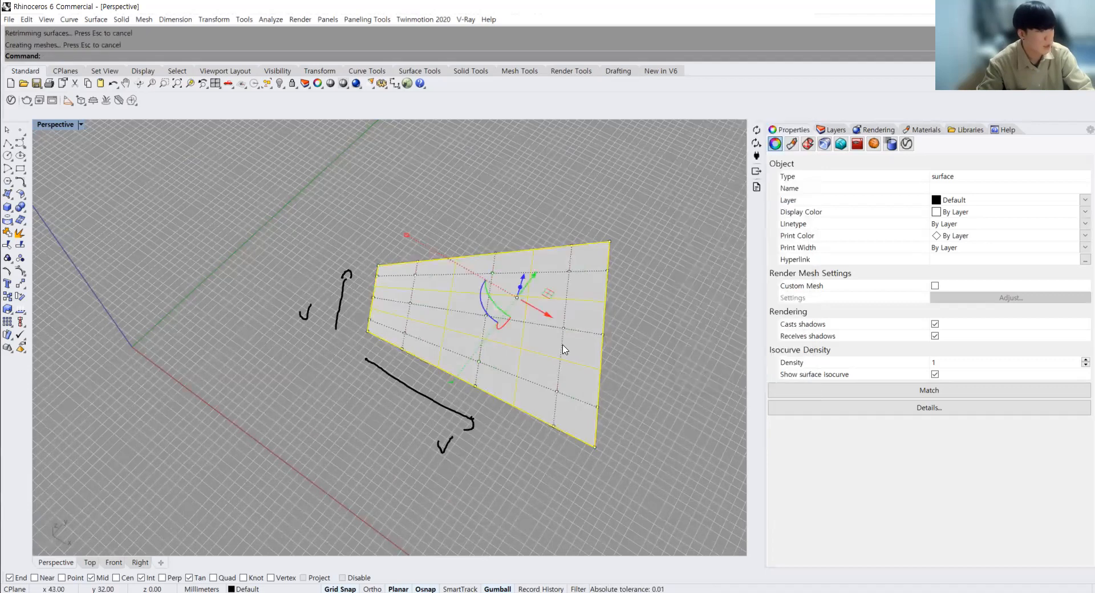
{"action": "left_click", "coordinate": [614, 323]}
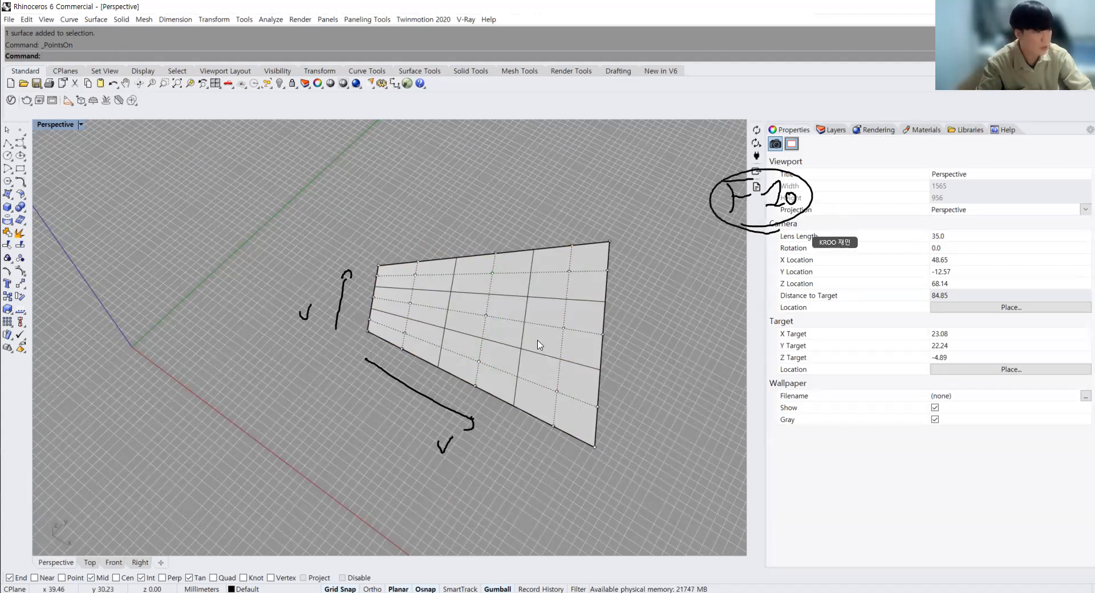
Raise interior control points of the rebuilt surface vertically, one at a time, to shape smooth humps
{"action": "left_click", "coordinate": [483, 318]}
{"action": "right_click_drag", "start_coordinate": [539, 440], "coordinate": [495, 275]}
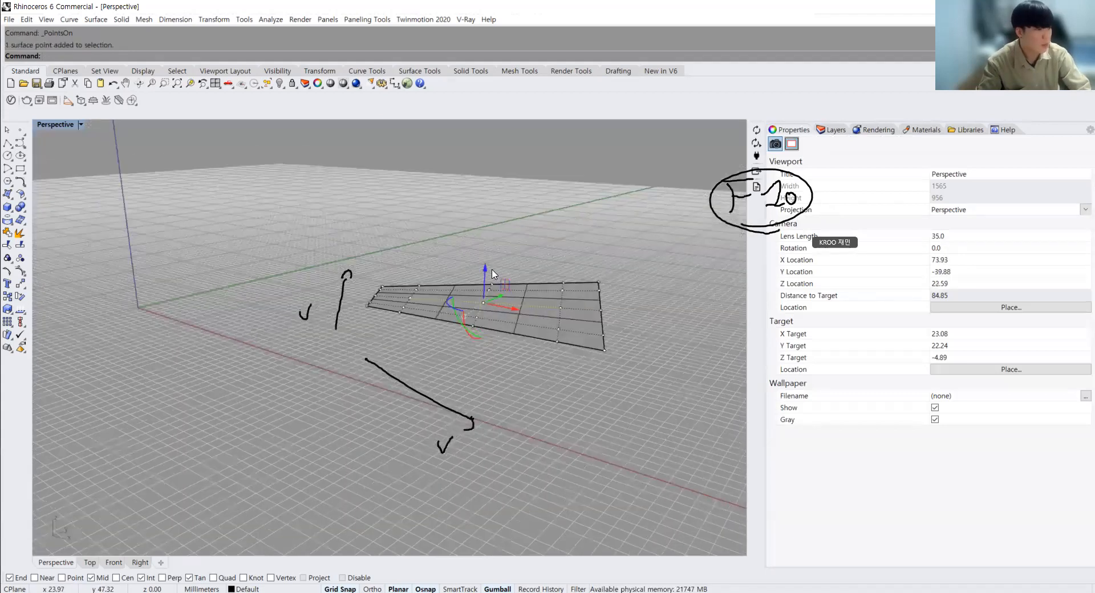
{"action": "left_click_drag", "start_coordinate": [488, 273], "coordinate": [482, 236]}
{"action": "left_click", "coordinate": [612, 273]}
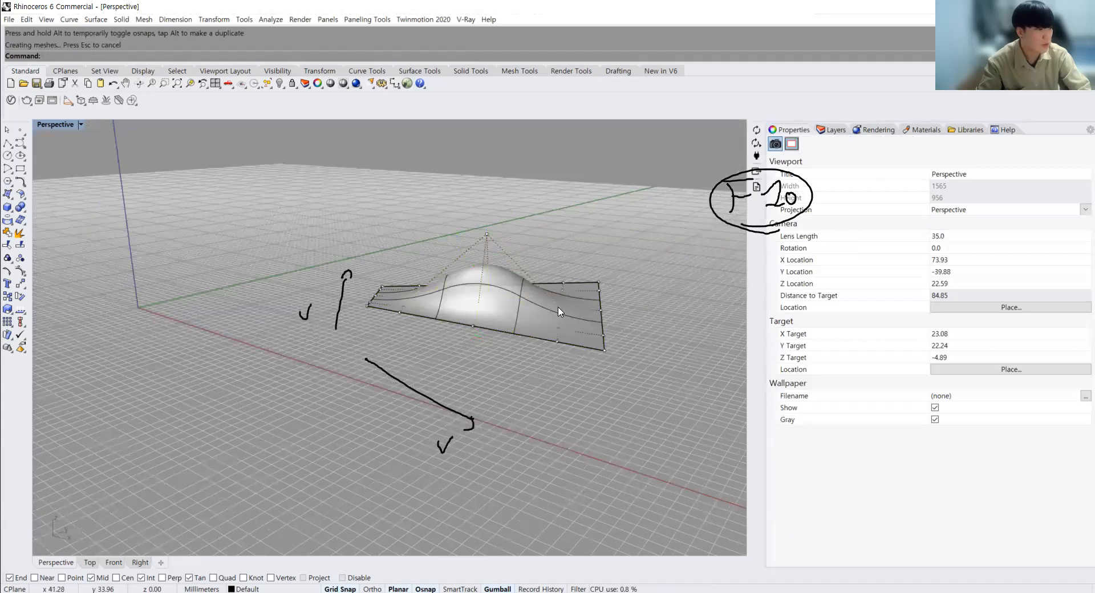
{"action": "left_click", "coordinate": [563, 284]}
{"action": "right_click_drag", "start_coordinate": [563, 284], "coordinate": [496, 352]}
{"action": "left_click", "coordinate": [501, 372]}
{"action": "left_click_drag", "start_coordinate": [499, 342], "coordinate": [508, 293]}
{"action": "left_click", "coordinate": [546, 384]}
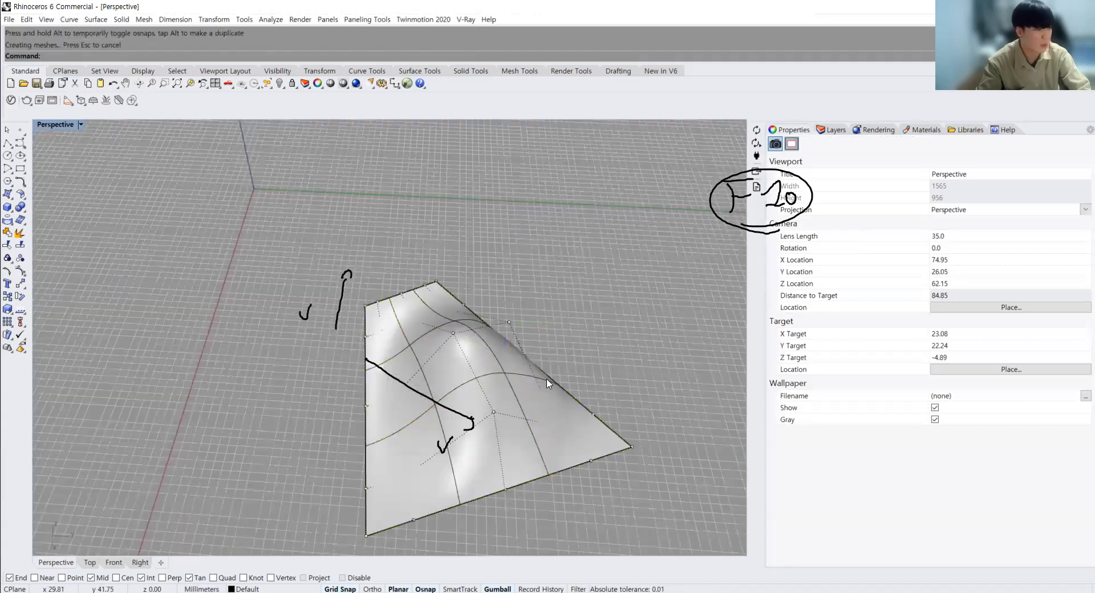
Select several interior control points of the humped surface and raise them together vertically
{"action": "left_click", "coordinate": [453, 335]}
{"action": "left_click", "coordinate": [509, 323], "text": "shift"}
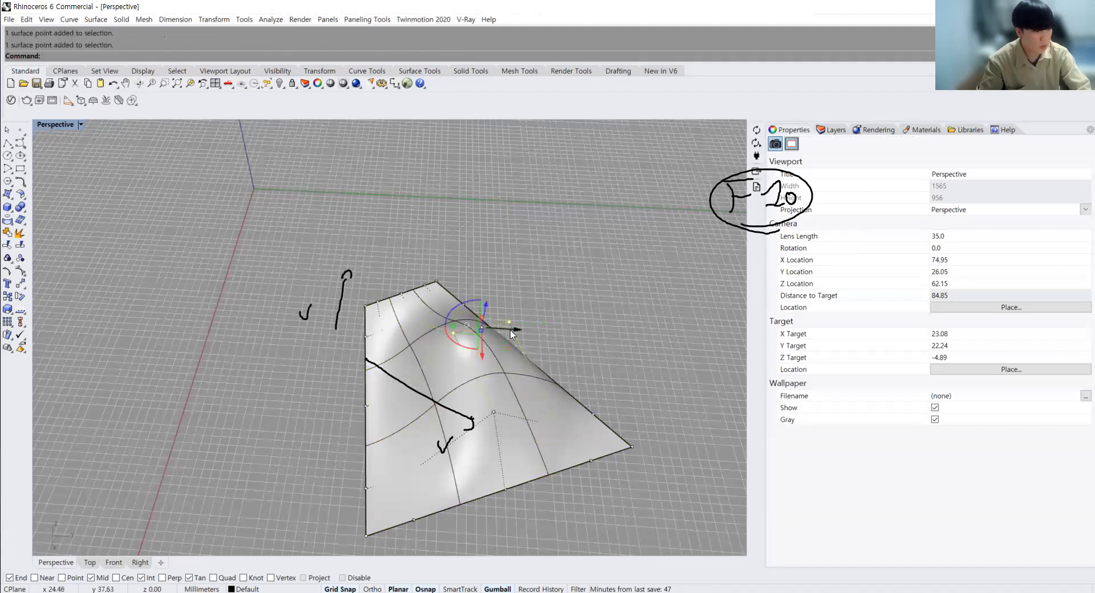
{"action": "right_click_drag", "start_coordinate": [519, 368], "coordinate": [419, 293]}
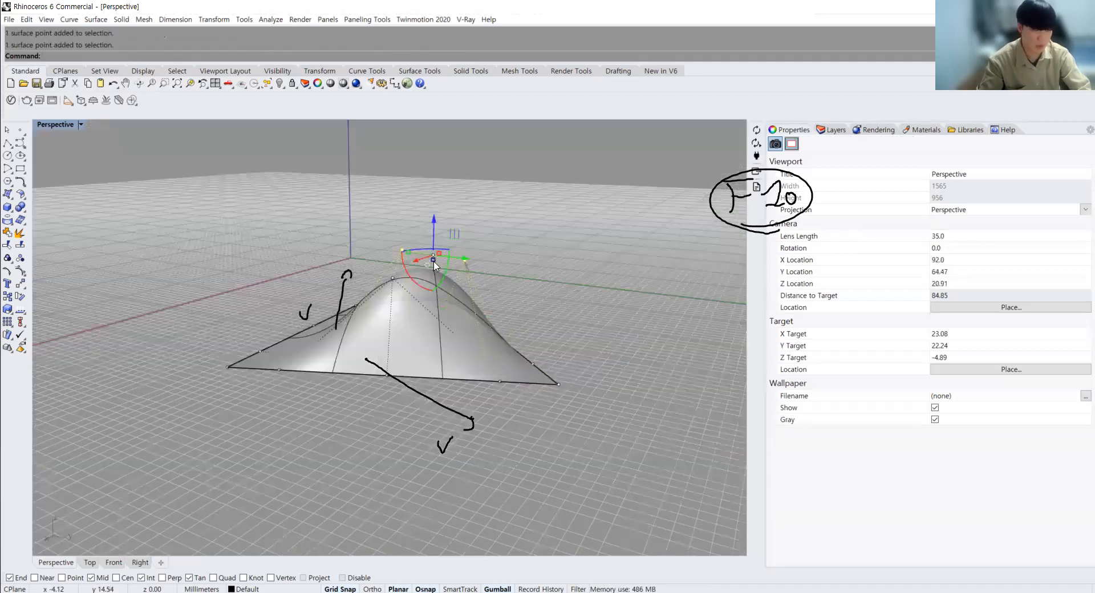
{"action": "left_click", "coordinate": [393, 278], "text": "shift"}
{"action": "left_click", "coordinate": [485, 365], "text": "shift"}
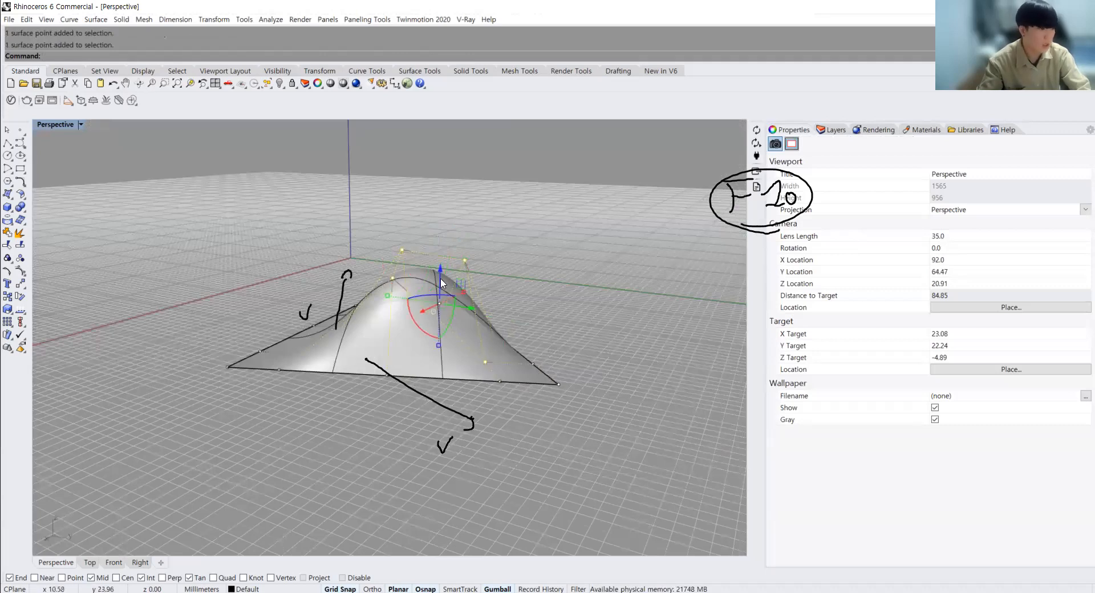
{"action": "left_click_drag", "start_coordinate": [440, 271], "coordinate": [441, 174]}
{"action": "right_click_drag", "start_coordinate": [448, 214], "coordinate": [452, 249]}
Undo all the control point moves on the tapered surface
{"action": "key", "text": "ctrl+z"}
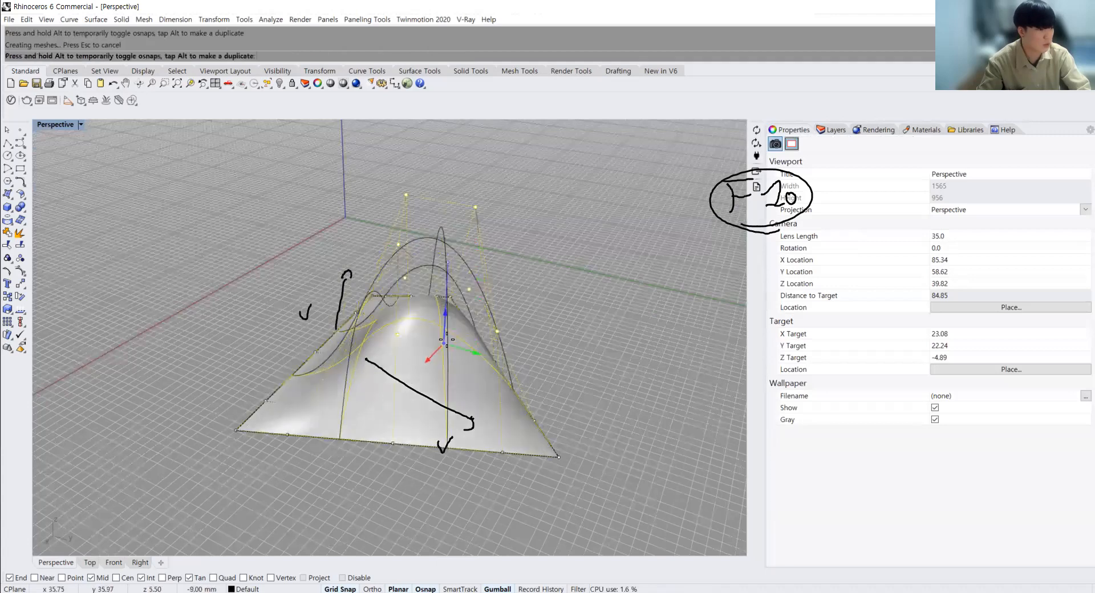
{"action": "key", "text": "ctrl+z"}
{"action": "key", "text": "ctrl+z"}
{"action": "key", "text": "ctrl+z"}
{"action": "left_click", "coordinate": [535, 324]}
Select all nine interior control points of the flat tapered surface and raise them together vertically
{"action": "right_click_drag", "start_coordinate": [401, 327], "coordinate": [396, 402]}
{"action": "left_click", "coordinate": [312, 459]}
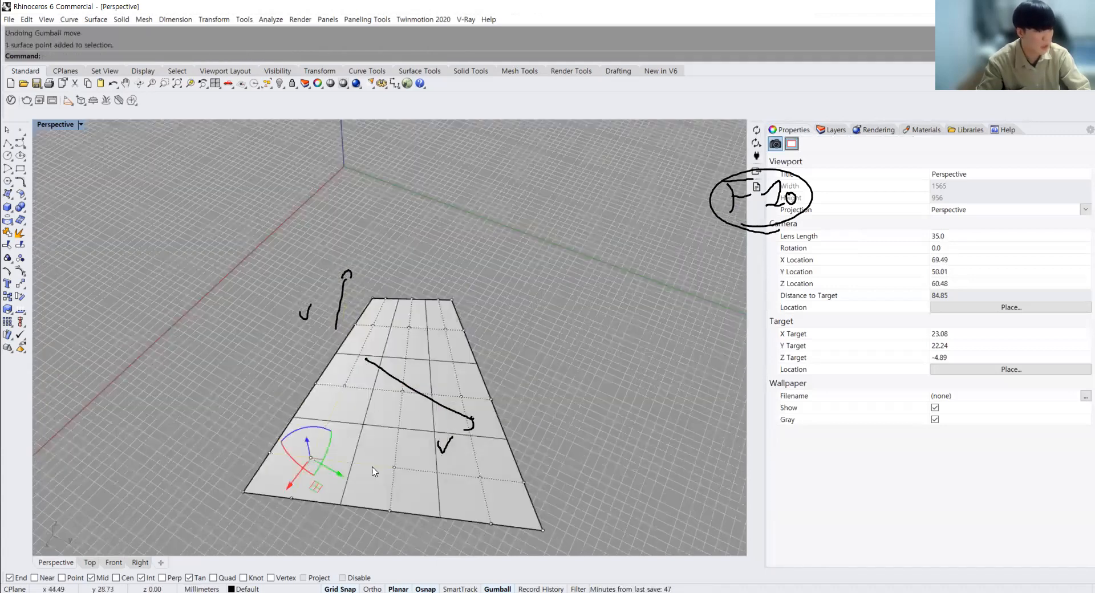
{"action": "left_click", "coordinate": [396, 468]}
{"action": "left_click", "coordinate": [464, 398], "text": "shift"}
{"action": "left_click", "coordinate": [450, 329], "text": "shift"}
{"action": "left_click", "coordinate": [446, 329], "text": "shift"}
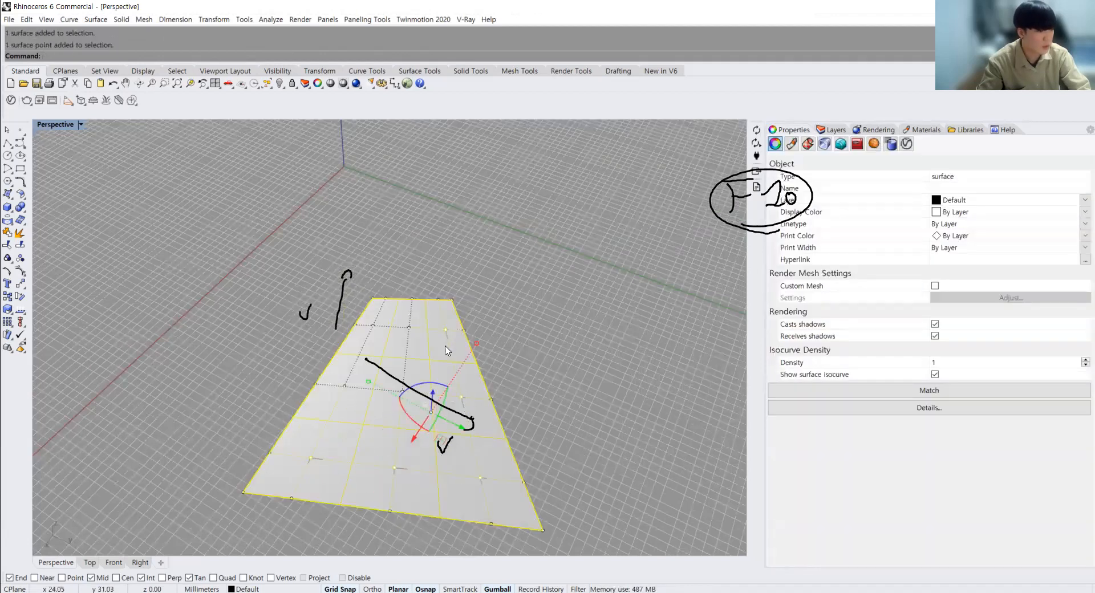
{"action": "left_click", "coordinate": [434, 349], "text": "ctrl"}
{"action": "left_click", "coordinate": [409, 327], "text": "shift"}
{"action": "left_click", "coordinate": [374, 326], "text": "shift"}
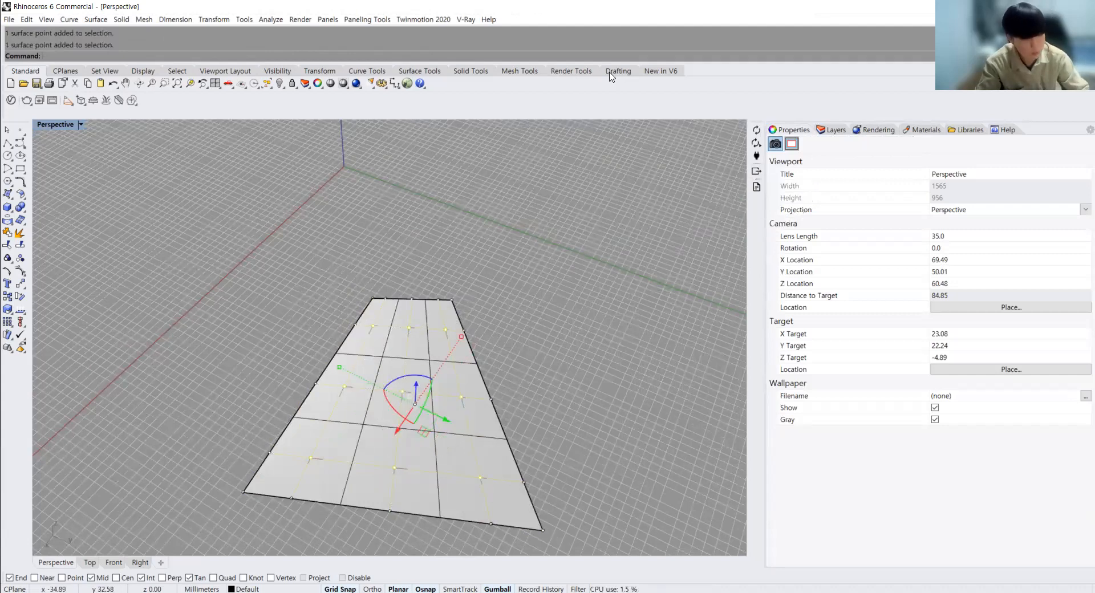
{"action": "right_click_drag", "start_coordinate": [343, 440], "coordinate": [531, 346]}
{"action": "left_click_drag", "start_coordinate": [496, 313], "coordinate": [499, 271]}
{"action": "left_click", "coordinate": [621, 265]}
Examine the raised surface and its control point net from several sides
{"action": "right_click_drag", "start_coordinate": [620, 266], "coordinate": [447, 316]}
{"action": "left_click", "coordinate": [418, 302]}
{"action": "left_click", "coordinate": [496, 308]}
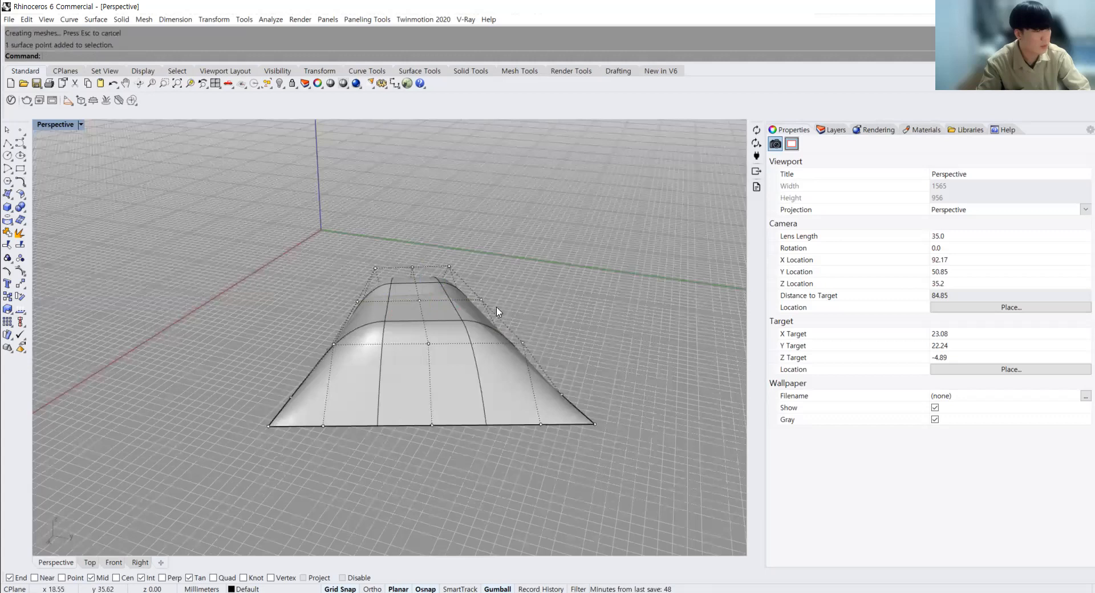
{"action": "left_click", "coordinate": [422, 305]}
{"action": "right_click_drag", "start_coordinate": [494, 335], "coordinate": [378, 320]}
{"action": "left_click", "coordinate": [363, 328]}
{"action": "left_click", "coordinate": [400, 343]}
{"action": "left_click", "coordinate": [383, 324]}
{"action": "right_click_drag", "start_coordinate": [430, 344], "coordinate": [327, 342]}
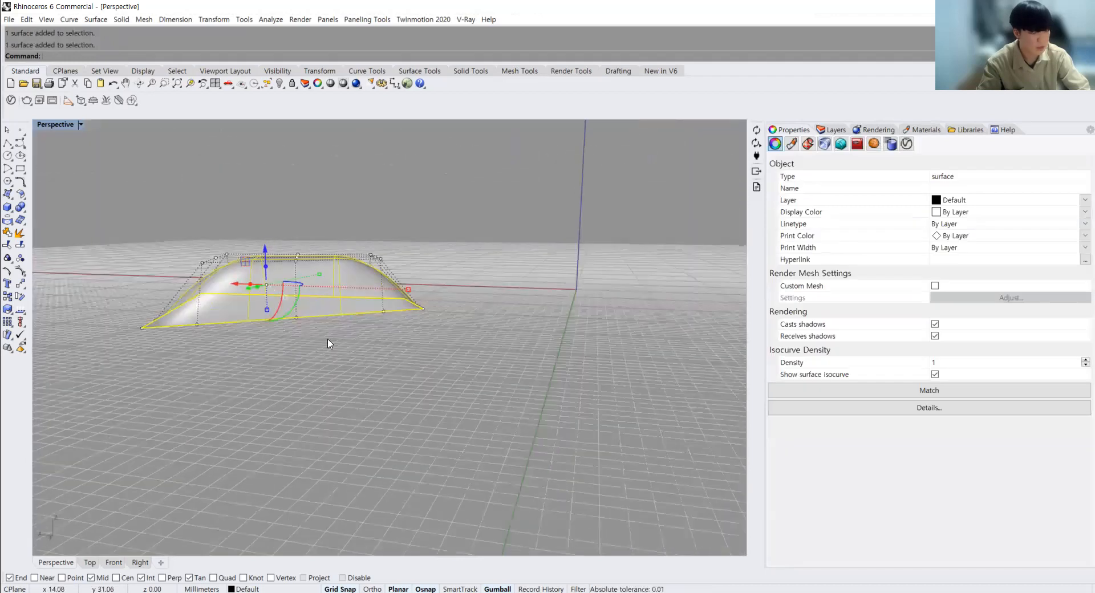
Turn off the control points of the raised surface
{"action": "key", "text": "F11"}
{"action": "right_click_drag", "start_coordinate": [300, 297], "coordinate": [262, 333]}
{"action": "mouse_move", "coordinate": [312, 360]}
{"action": "right_mouse_down"}
{"action": "mouse_move", "coordinate": [355, 378]}
{"action": "mouse_move", "coordinate": [313, 364]}
{"action": "right_mouse_up"}
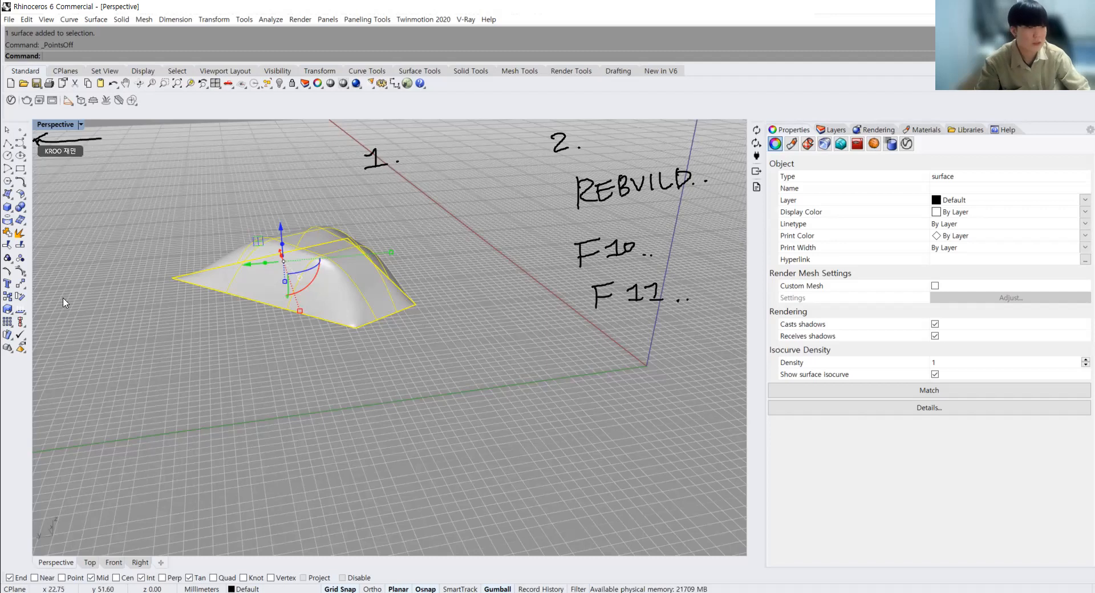
Switch the Perspective viewport to Wireframe display and examine the surface's isocurves from several angles
{"action": "left_click", "coordinate": [23, 146]}
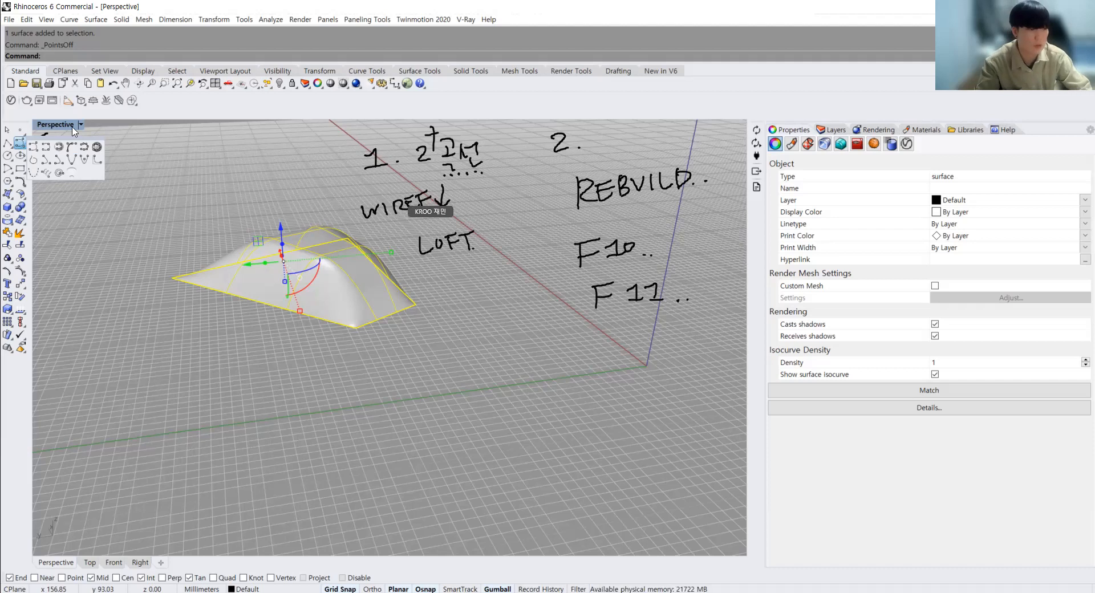
{"action": "left_click", "coordinate": [83, 147]}
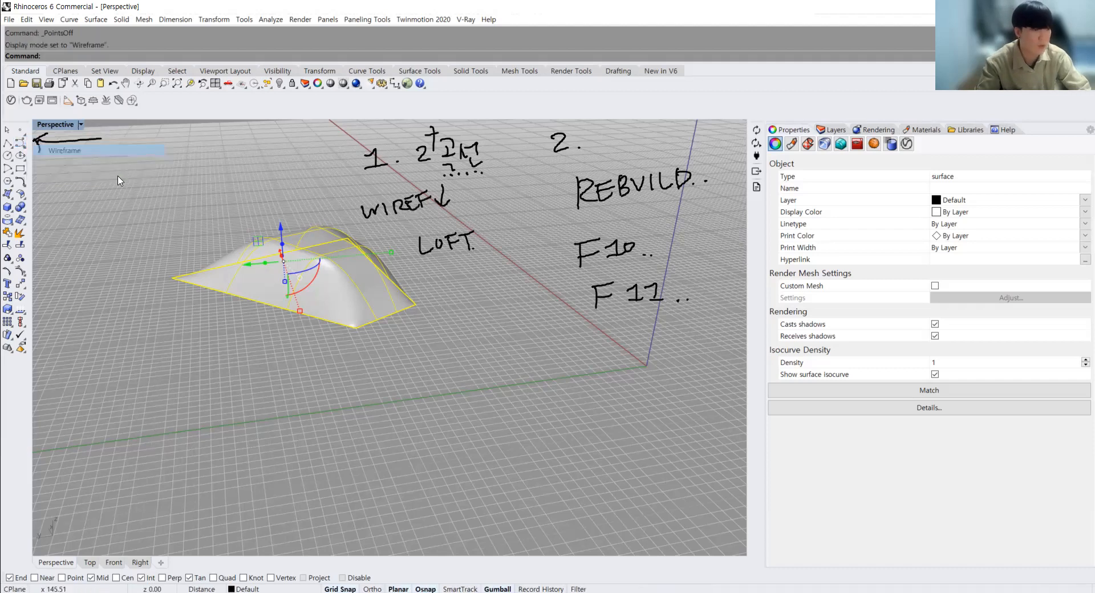
{"action": "mouse_move", "coordinate": [285, 289]}
{"action": "right_mouse_down"}
{"action": "mouse_move", "coordinate": [335, 363]}
{"action": "mouse_move", "coordinate": [432, 318]}
{"action": "mouse_move", "coordinate": [441, 332]}
{"action": "mouse_move", "coordinate": [483, 329]}
{"action": "mouse_move", "coordinate": [434, 391]}
{"action": "right_mouse_up"}
{"action": "left_click", "coordinate": [458, 358]}
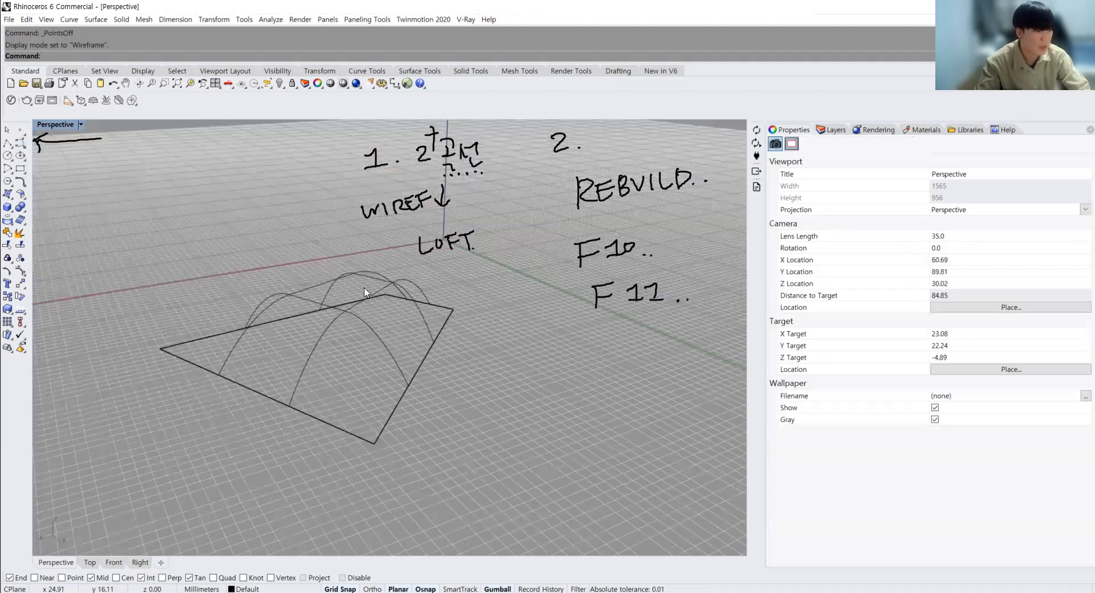
{"action": "right_click_drag", "start_coordinate": [354, 349], "coordinate": [419, 394]}
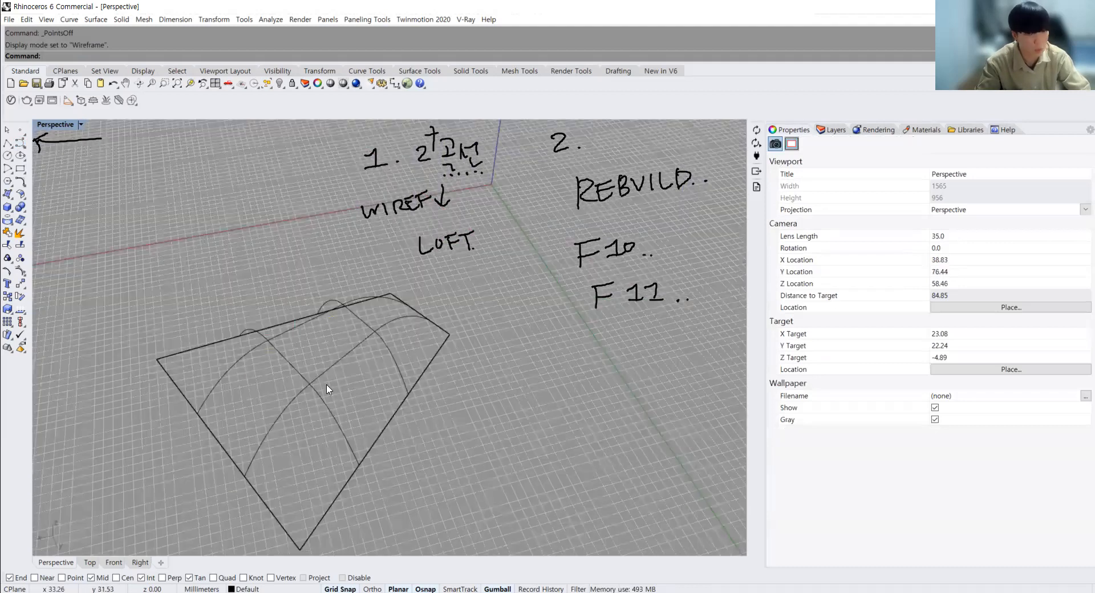
{"action": "right_click_drag", "start_coordinate": [326, 386], "coordinate": [461, 374]}
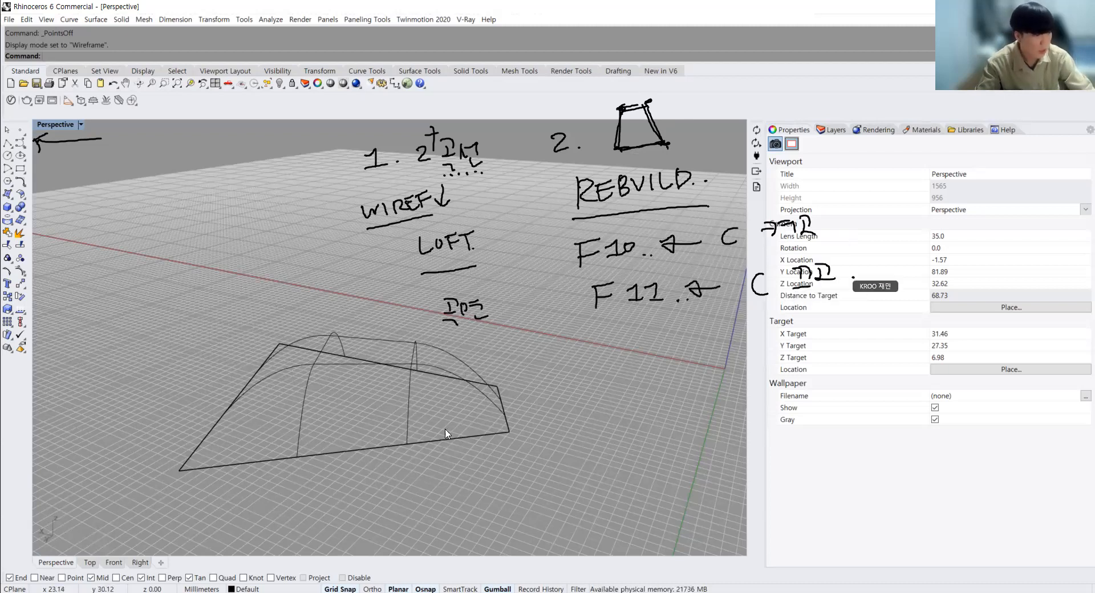
Select the raised surface and switch the Perspective viewport to Ghosted display
{"action": "left_click", "coordinate": [449, 444]}
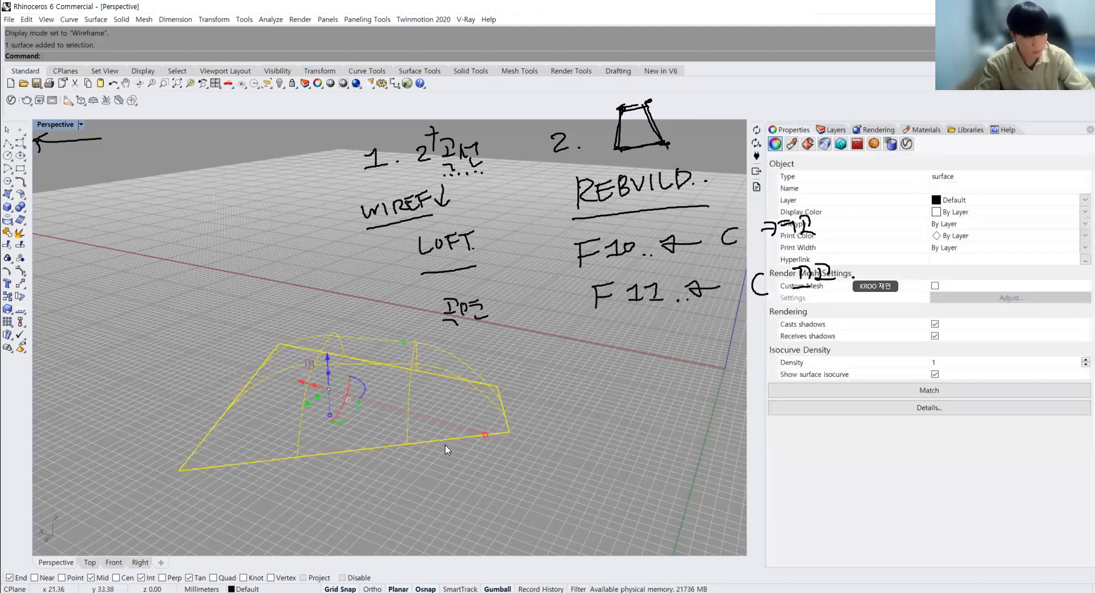
{"action": "left_click", "coordinate": [81, 125]}
{"action": "left_click", "coordinate": [81, 183]}
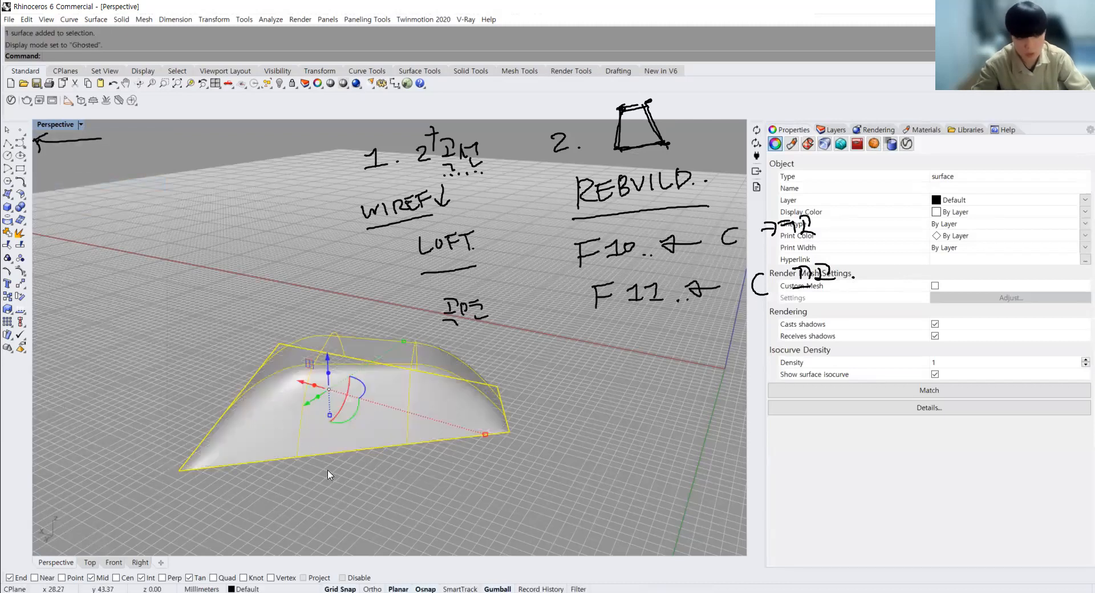
Turn on the surface's control points and raise the three inner points of its near long edge together vertically
{"action": "key", "text": "F10"}
{"action": "left_click", "coordinate": [352, 451]}
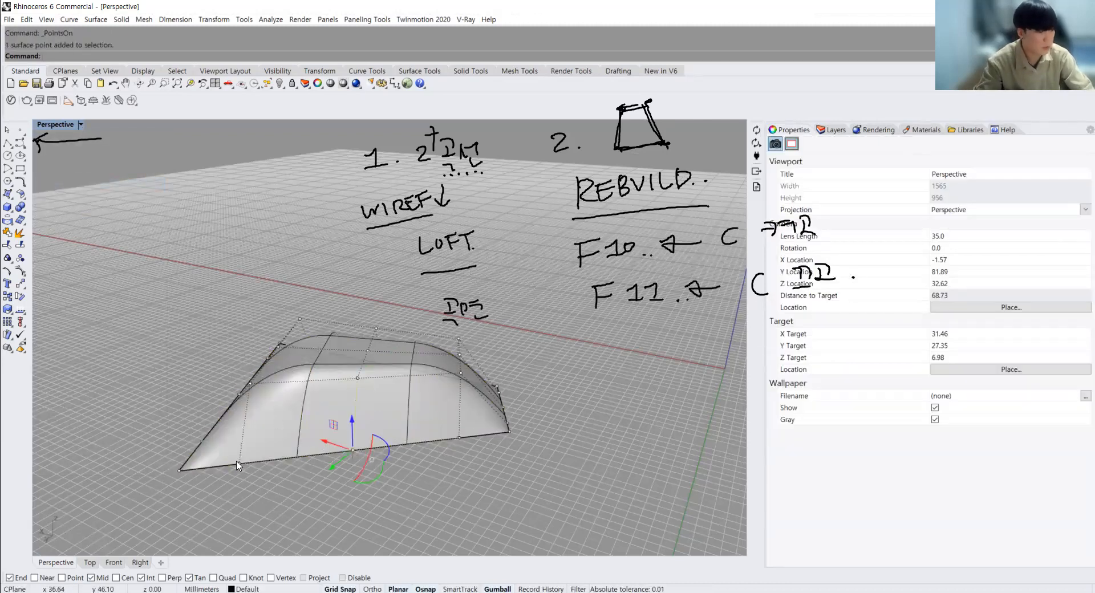
{"action": "left_click", "coordinate": [460, 438], "text": "shift"}
{"action": "left_click", "coordinate": [240, 464], "text": "shift"}
{"action": "left_click_drag", "start_coordinate": [353, 427], "coordinate": [352, 382]}
{"action": "left_click", "coordinate": [374, 474]}
Examine how the raised edge points curve the surface from the side, close up and from above
{"action": "right_click_drag", "start_coordinate": [374, 474], "coordinate": [489, 458]}
{"action": "left_click", "coordinate": [487, 453]}
{"action": "right_click_drag", "start_coordinate": [539, 429], "coordinate": [460, 401]}
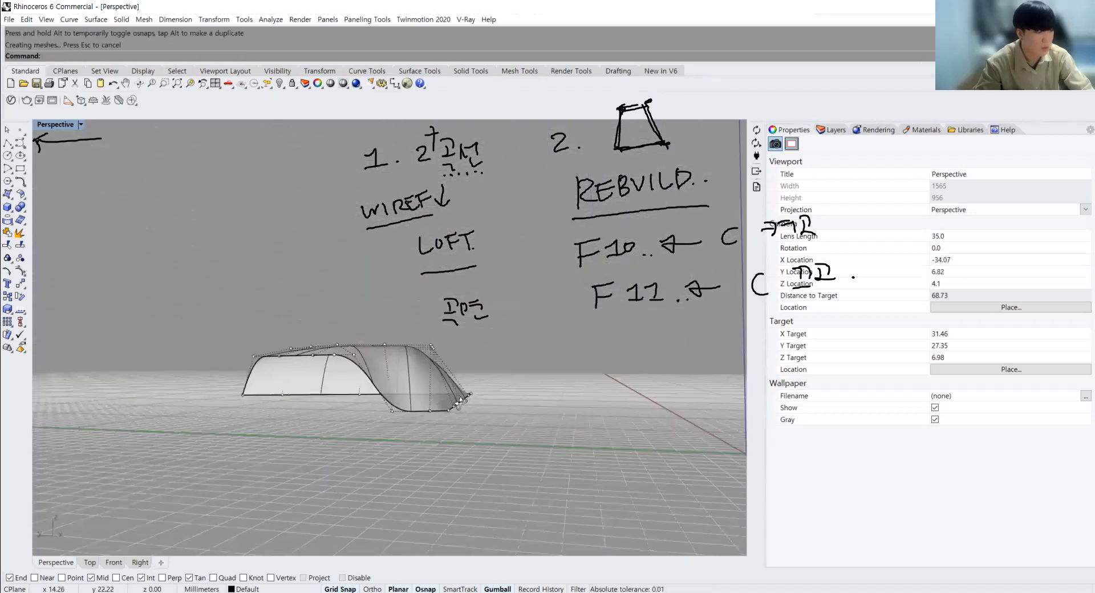
{"action": "scroll", "coordinate": [292, 331], "scroll_direction": "up", "scroll_amount": 5}
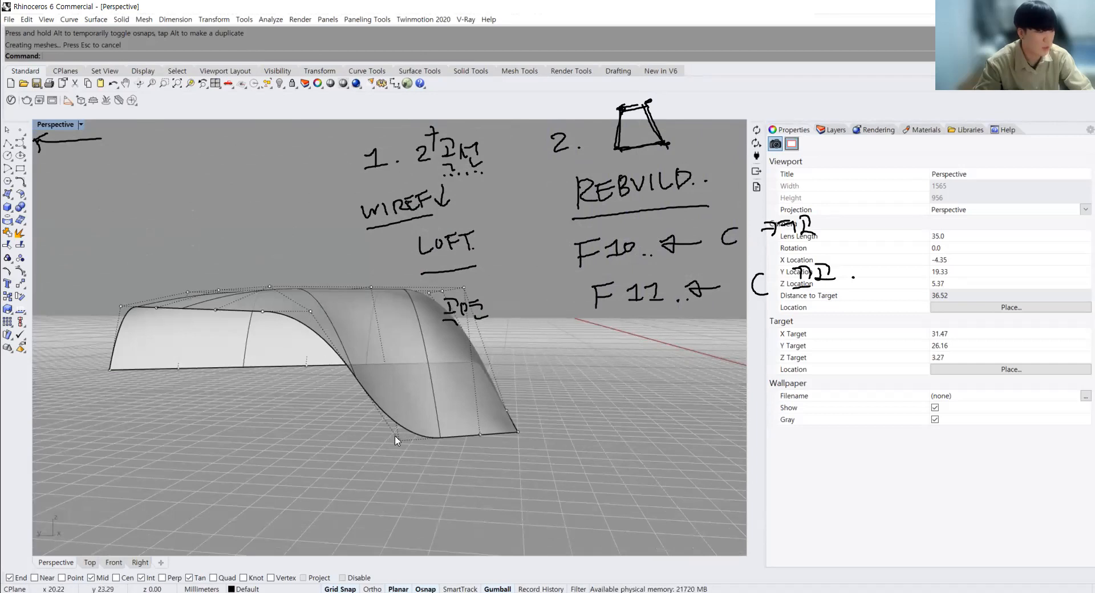
{"action": "right_click_drag", "start_coordinate": [487, 435], "coordinate": [446, 444]}
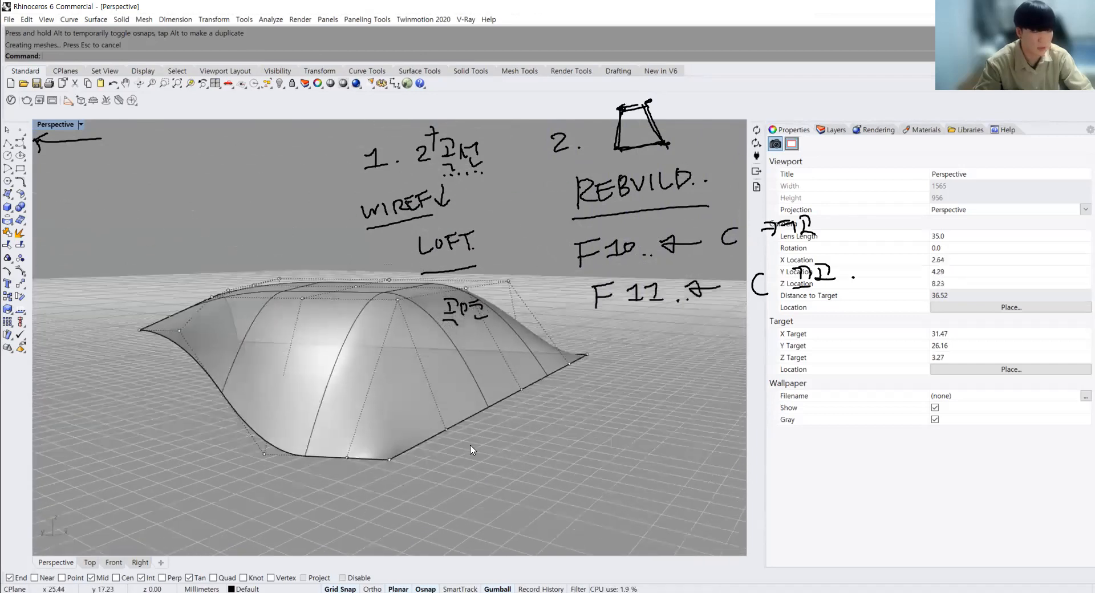
{"action": "right_click_drag", "start_coordinate": [308, 409], "coordinate": [369, 410]}
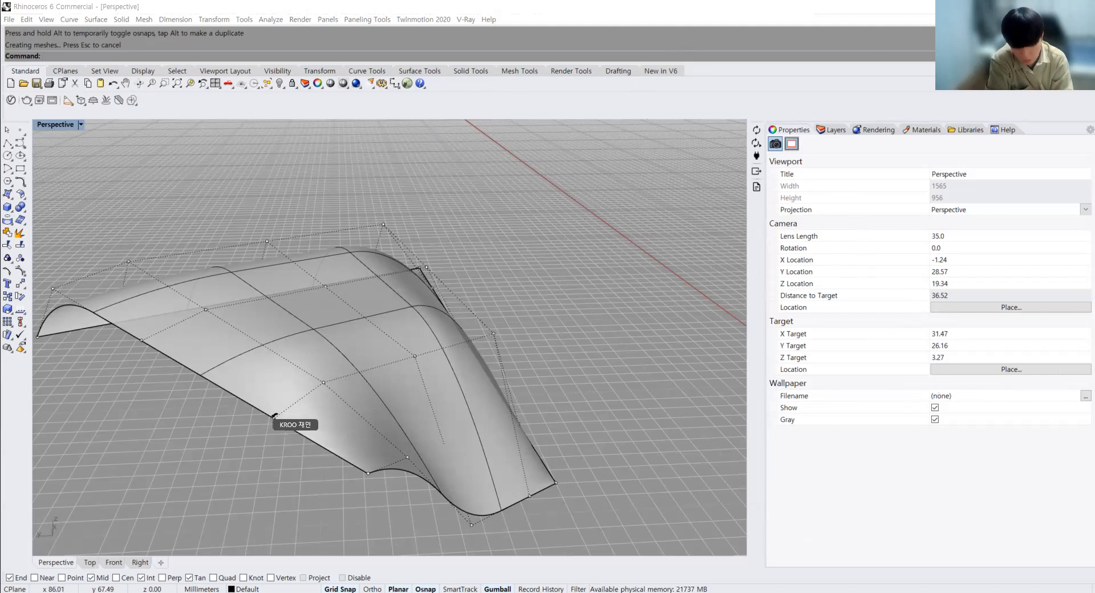
{"action": "left_click_drag", "start_coordinate": [274, 417], "coordinate": [520, 425]}
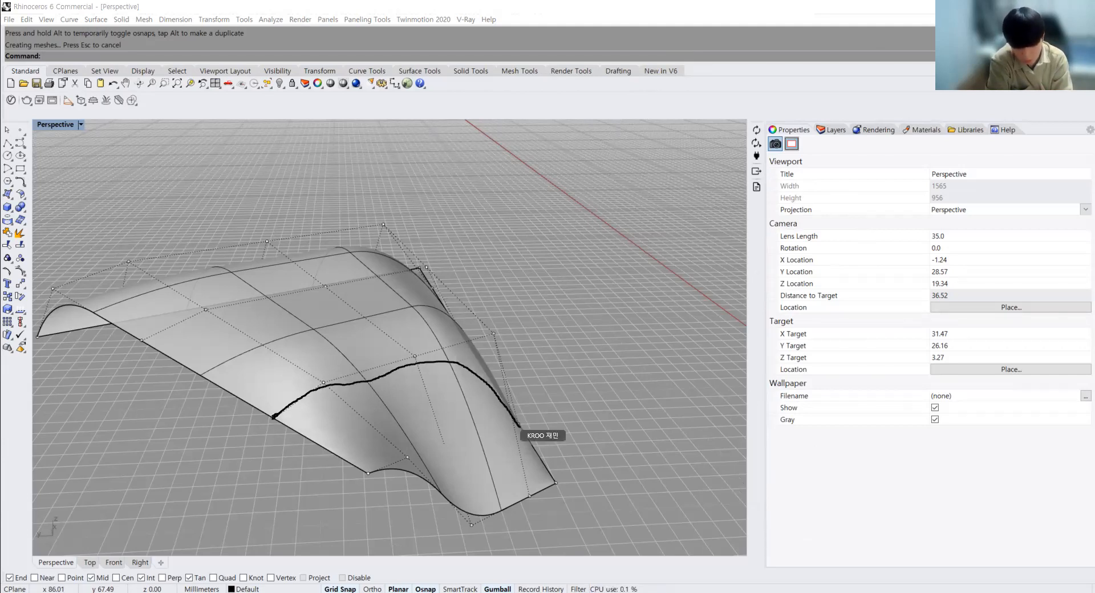
{"action": "left_click_drag", "start_coordinate": [453, 310], "coordinate": [167, 332]}
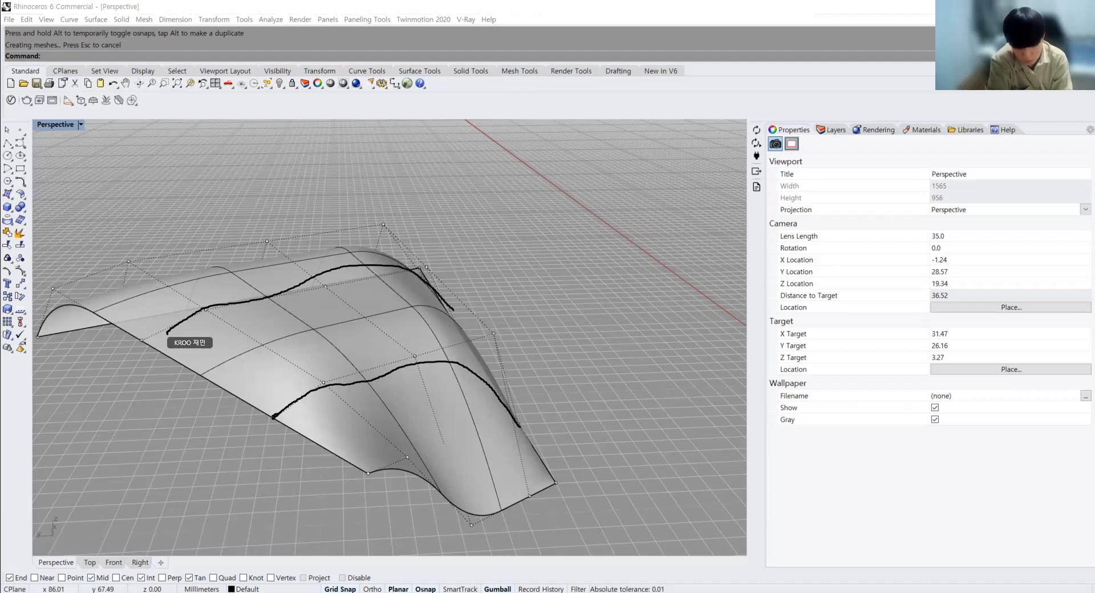
{"action": "left_click_drag", "start_coordinate": [552, 241], "coordinate": [576, 250]}
{"action": "left_click_drag", "start_coordinate": [573, 258], "coordinate": [592, 251]}
{"action": "mouse_move", "coordinate": [580, 247]}
{"action": "left_mouse_down"}
{"action": "mouse_move", "coordinate": [579, 261]}
{"action": "mouse_move", "coordinate": [593, 260]}
{"action": "left_mouse_up"}
{"action": "left_click_drag", "start_coordinate": [594, 235], "coordinate": [603, 243]}
{"action": "left_click_drag", "start_coordinate": [599, 247], "coordinate": [597, 248]}
{"action": "left_click_drag", "start_coordinate": [611, 238], "coordinate": [623, 249]}
{"action": "left_click_drag", "start_coordinate": [655, 231], "coordinate": [663, 238]}
{"action": "left_click_drag", "start_coordinate": [657, 240], "coordinate": [664, 239]}
{"action": "left_click_drag", "start_coordinate": [661, 241], "coordinate": [662, 248]}
{"action": "left_click_drag", "start_coordinate": [654, 250], "coordinate": [689, 238]}
{"action": "left_click_drag", "start_coordinate": [697, 226], "coordinate": [713, 247]}
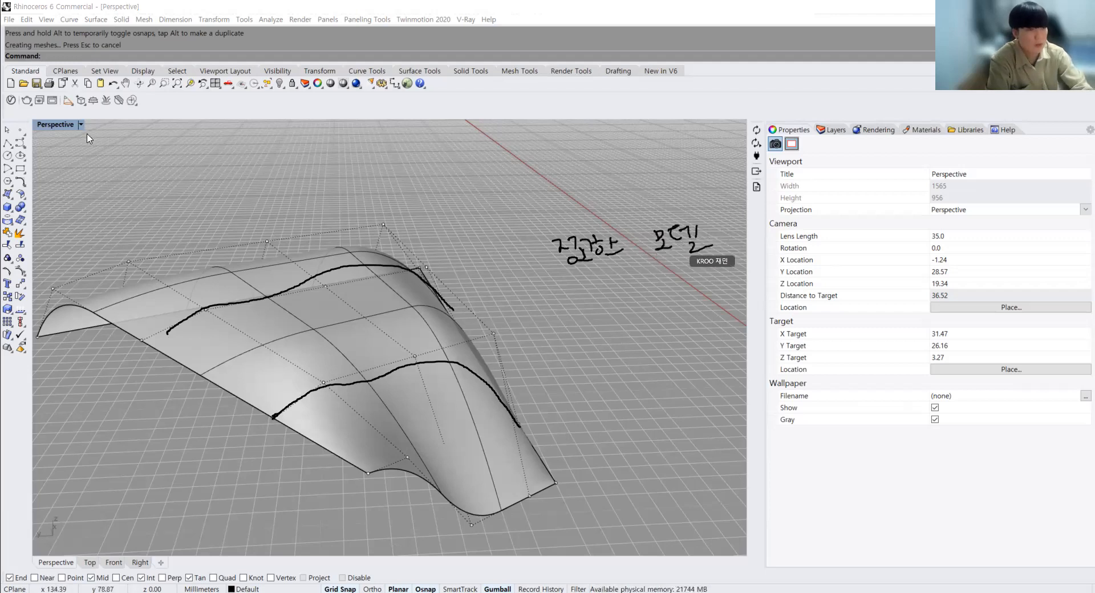
Switch the Perspective viewport to Wireframe display and view the surface's curves from above
{"action": "key", "text": "ctrl+alt+w"}
{"action": "right_click_drag", "start_coordinate": [263, 385], "coordinate": [555, 140]}
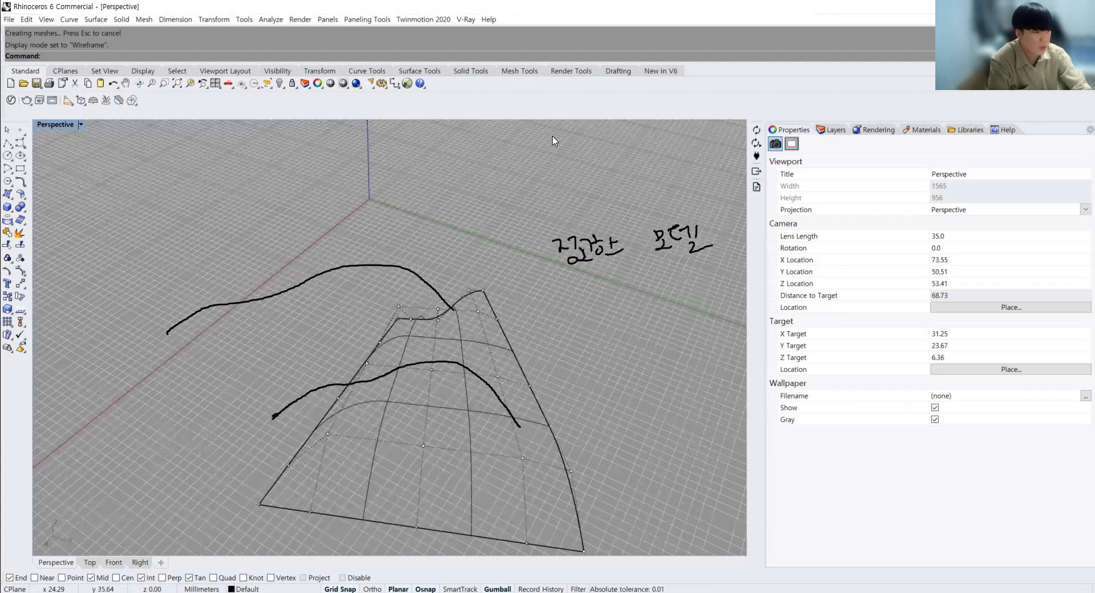
Inspect the wireframe surface from other sides and switch the Perspective viewport to Ghosted display
{"action": "left_click", "coordinate": [743, 31]}
{"action": "left_click", "coordinate": [744, 31]}
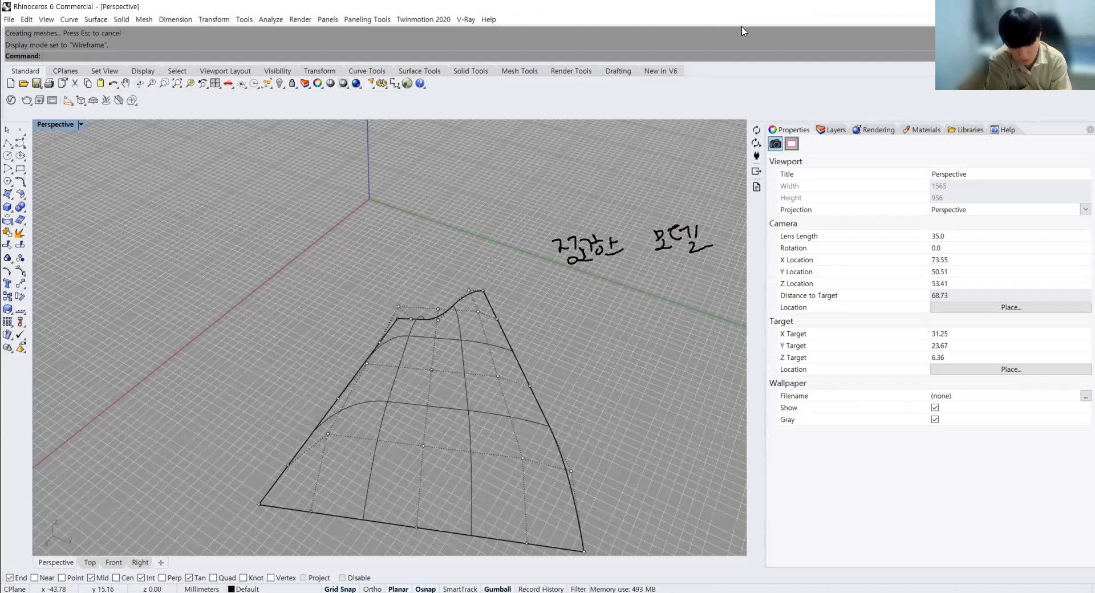
{"action": "right_click_drag", "start_coordinate": [364, 403], "coordinate": [295, 394]}
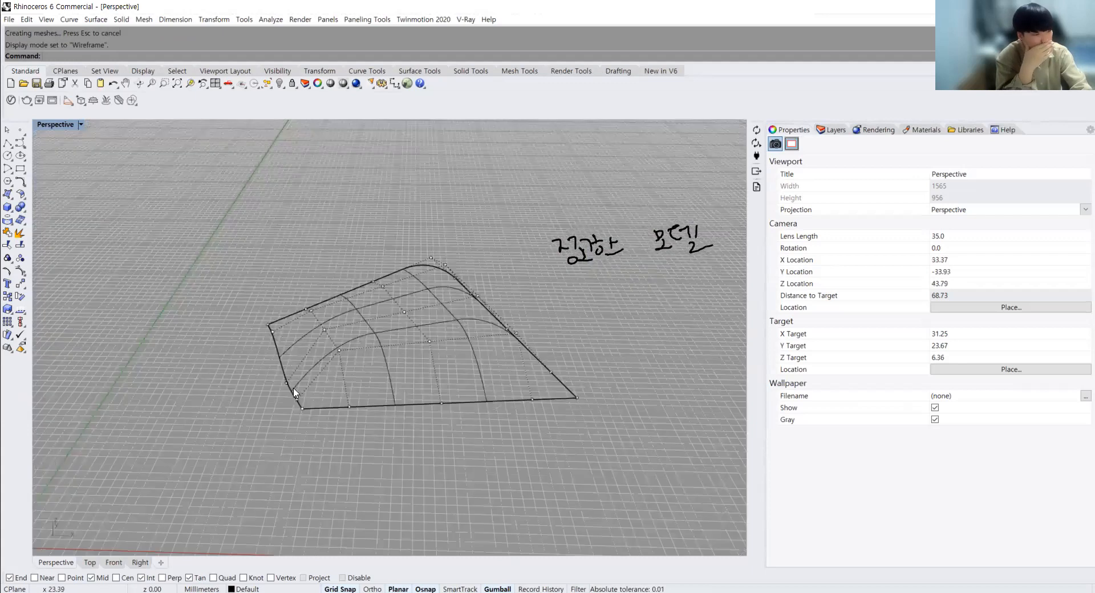
{"action": "right_click_drag", "start_coordinate": [374, 345], "coordinate": [388, 303]}
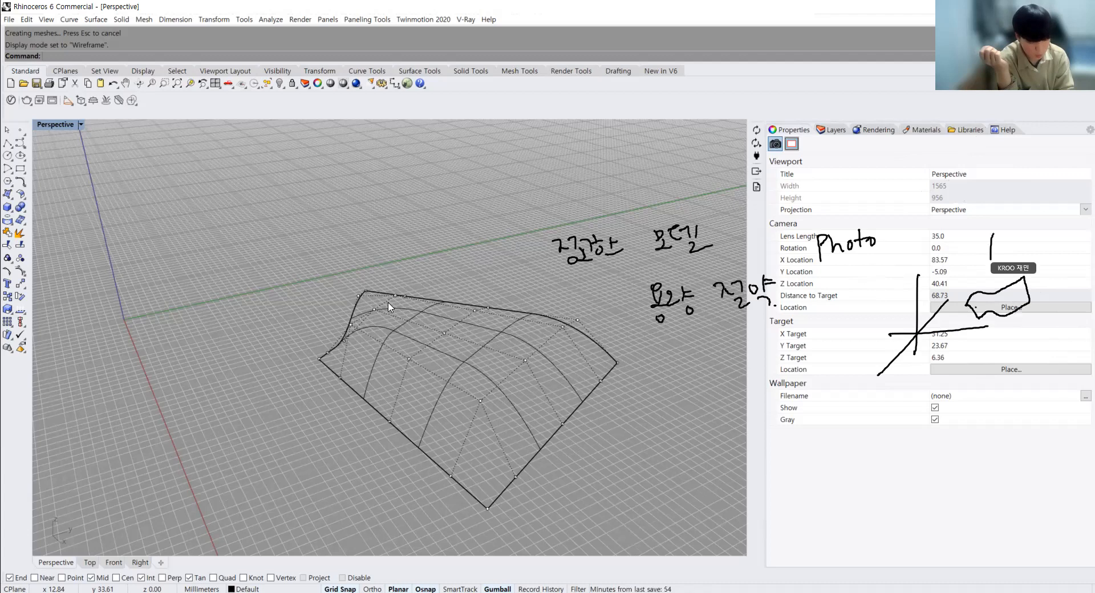
{"action": "left_click", "coordinate": [81, 125]}
{"action": "left_click", "coordinate": [73, 184]}
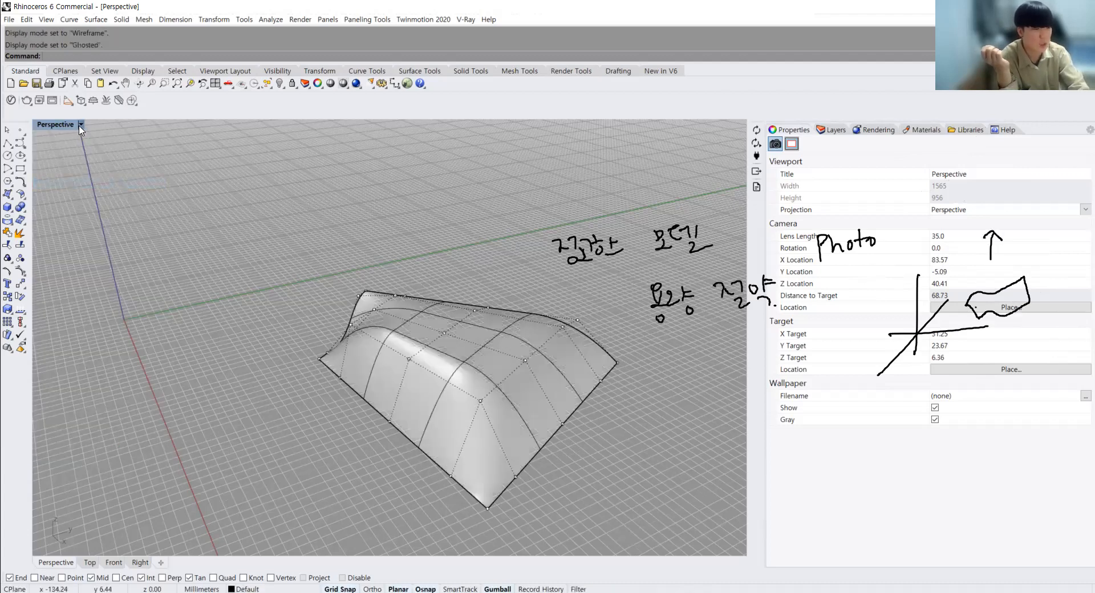
Switch the Perspective viewport to Rendered display and view the surface from a slightly lower angle
{"action": "left_click", "coordinate": [81, 124]}
{"action": "left_click", "coordinate": [63, 172]}
{"action": "right_click_drag", "start_coordinate": [439, 297], "coordinate": [438, 271]}
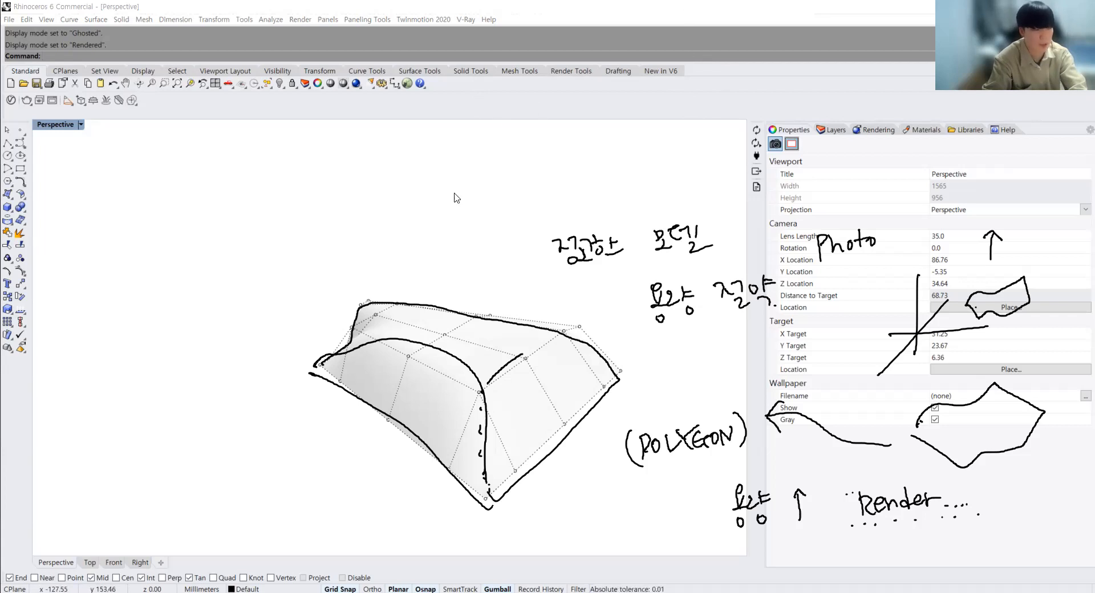
Select the rendered surface, clear the selection, and examine the surface from its opposite side
{"action": "left_click", "coordinate": [374, 399]}
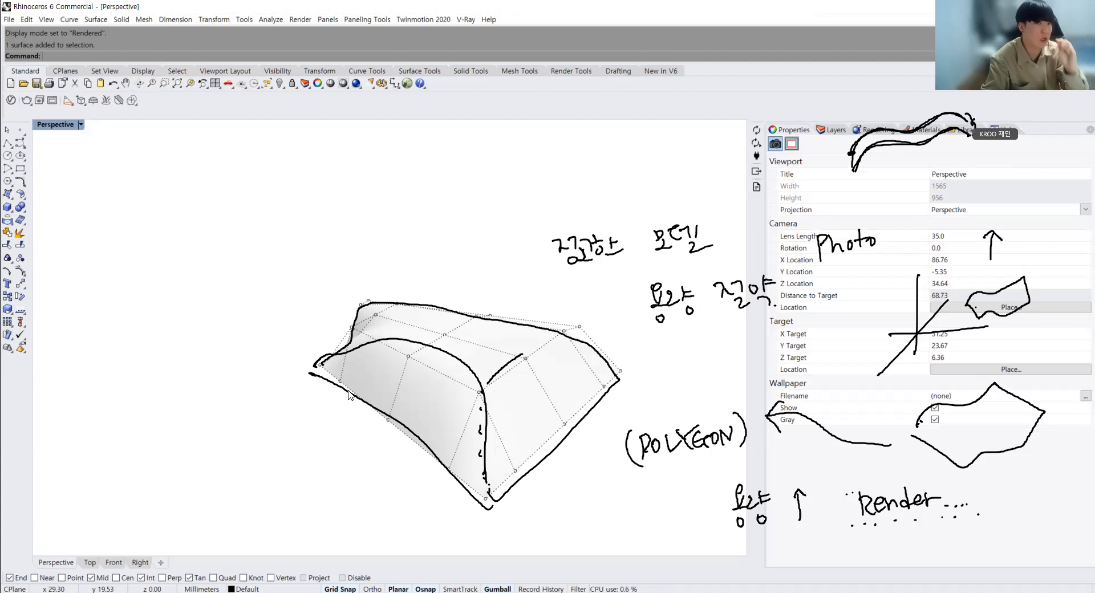
{"action": "left_click", "coordinate": [402, 408]}
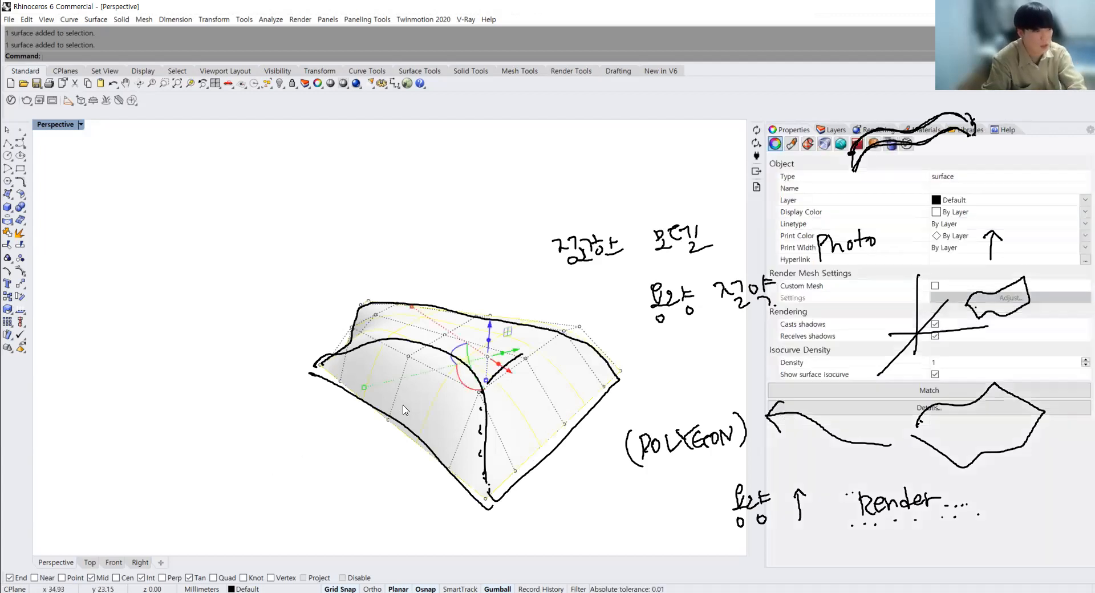
{"action": "left_click", "coordinate": [383, 498]}
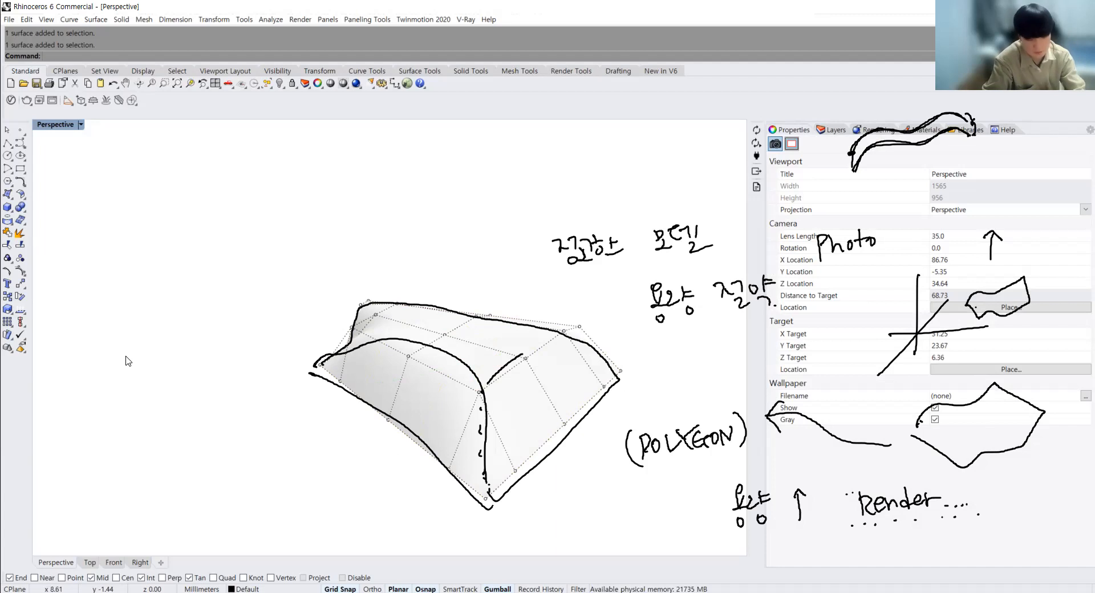
{"action": "key", "text": "ctrl+shift+7"}
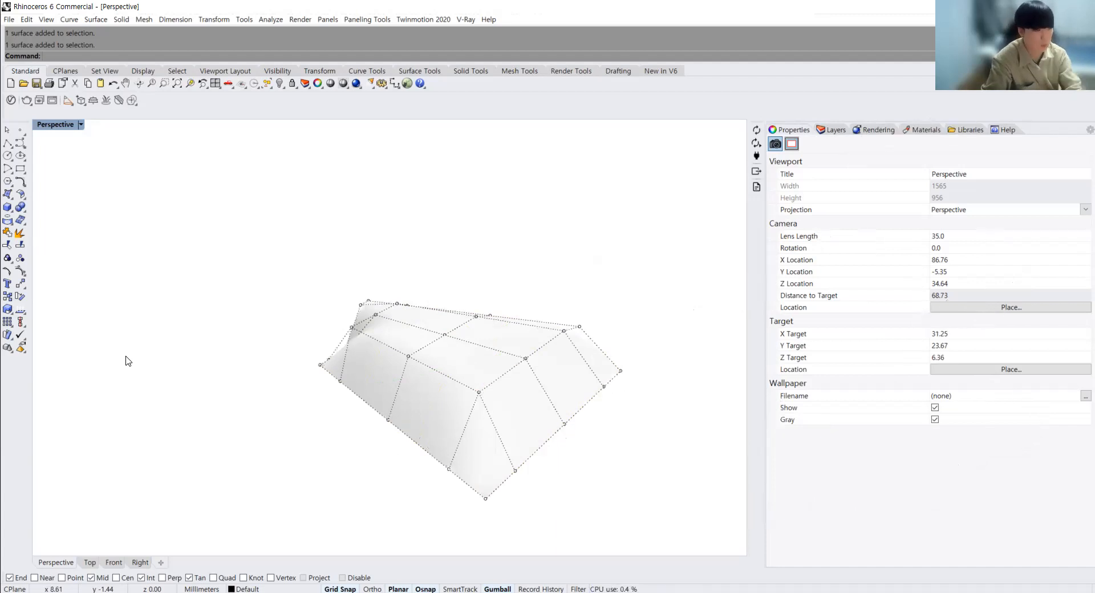
{"action": "mouse_move", "coordinate": [359, 372]}
{"action": "right_mouse_down"}
{"action": "mouse_move", "coordinate": [489, 367]}
{"action": "mouse_move", "coordinate": [344, 378]}
{"action": "mouse_move", "coordinate": [421, 326]}
{"action": "mouse_move", "coordinate": [498, 313]}
{"action": "mouse_move", "coordinate": [350, 314]}
{"action": "mouse_move", "coordinate": [284, 374]}
{"action": "mouse_move", "coordinate": [337, 371]}
{"action": "right_mouse_up"}
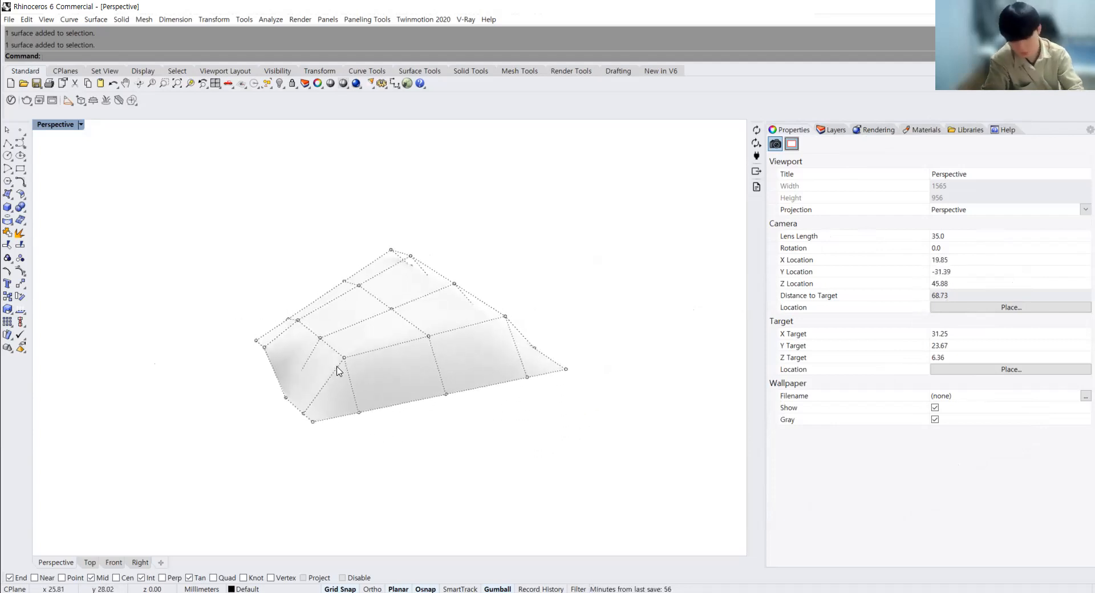